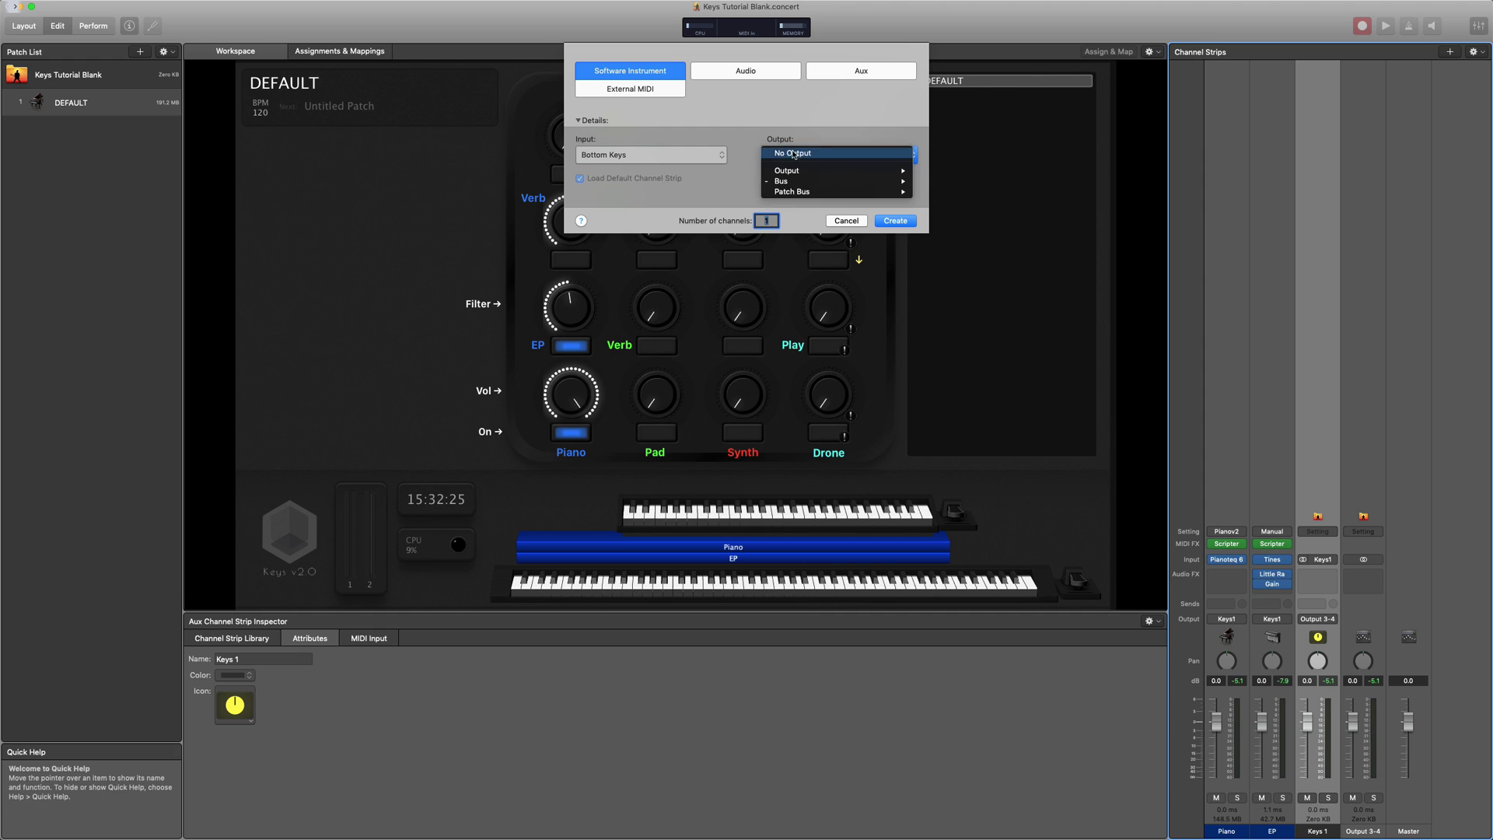
Step: Create one software instrument channel strip with Bottom Keys as input and Patch Bus 1 as output
mouse_move(821, 192)
left_click(932, 190)
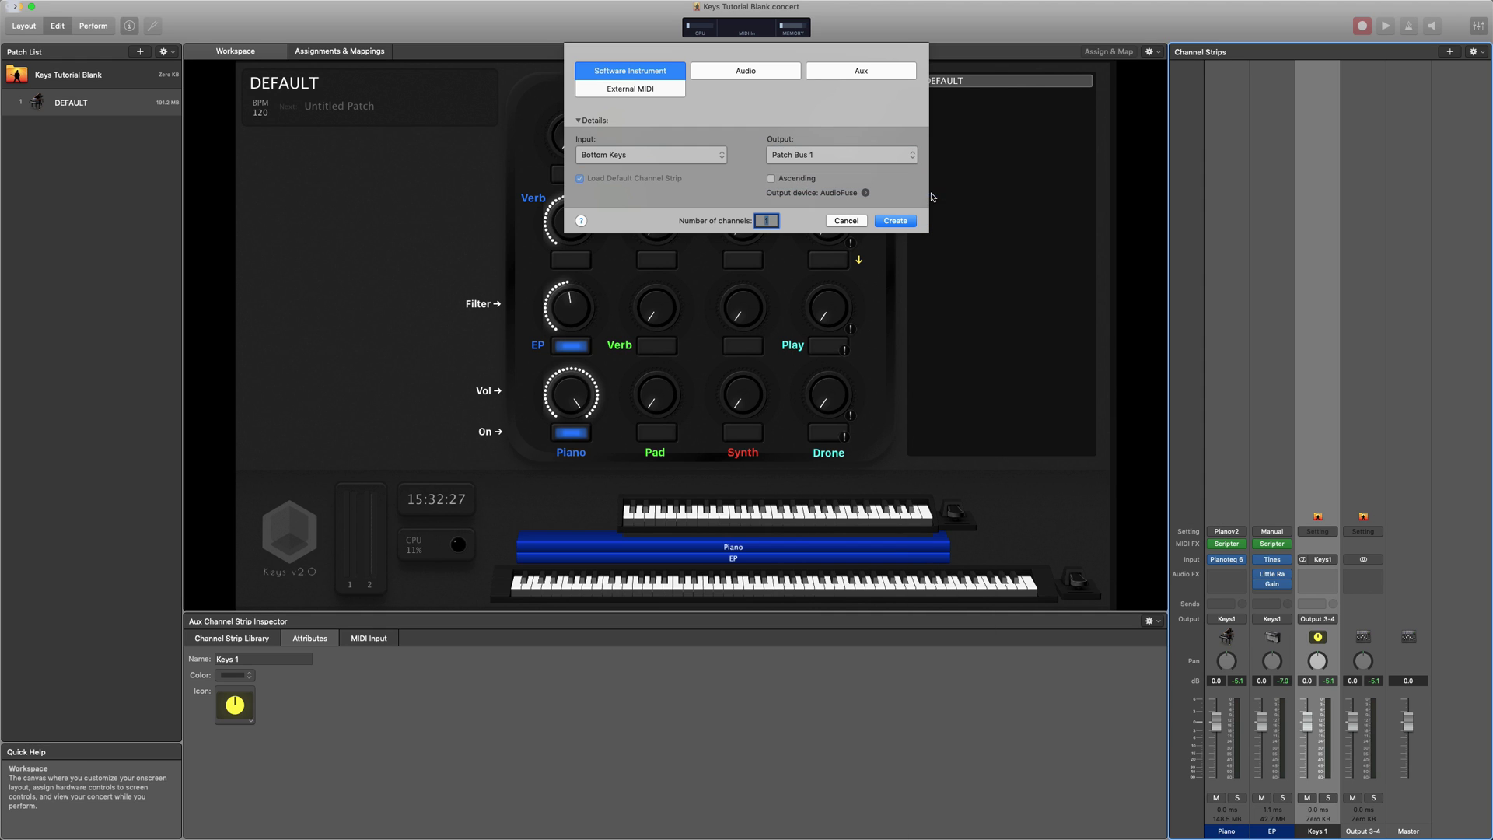
left_click(895, 217)
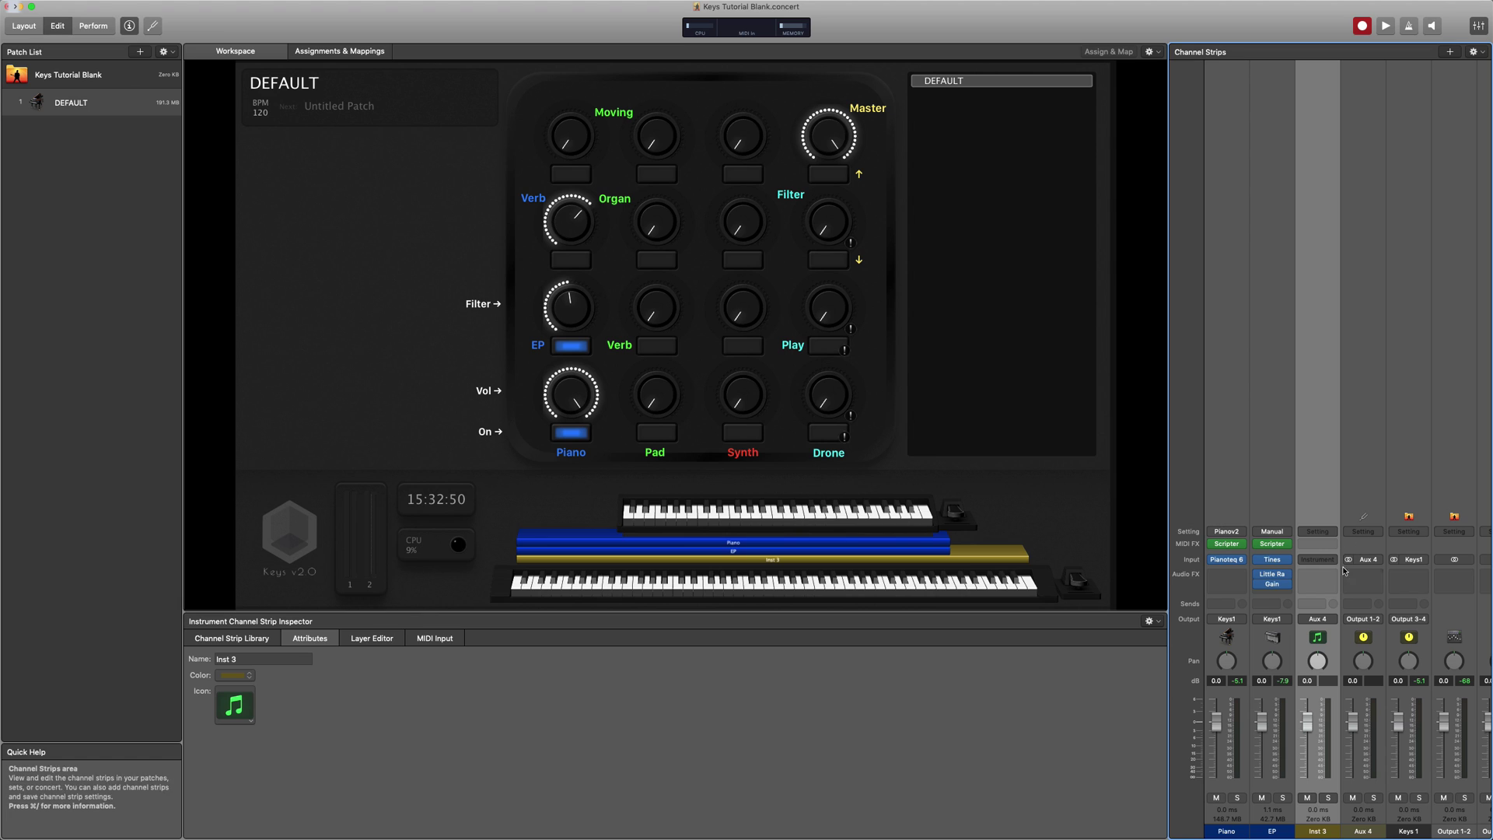
Step: Route the output of the Aux 4 channel strip to Bus 2 → Keys 2
left_click(1362, 619)
mouse_move(1387, 668)
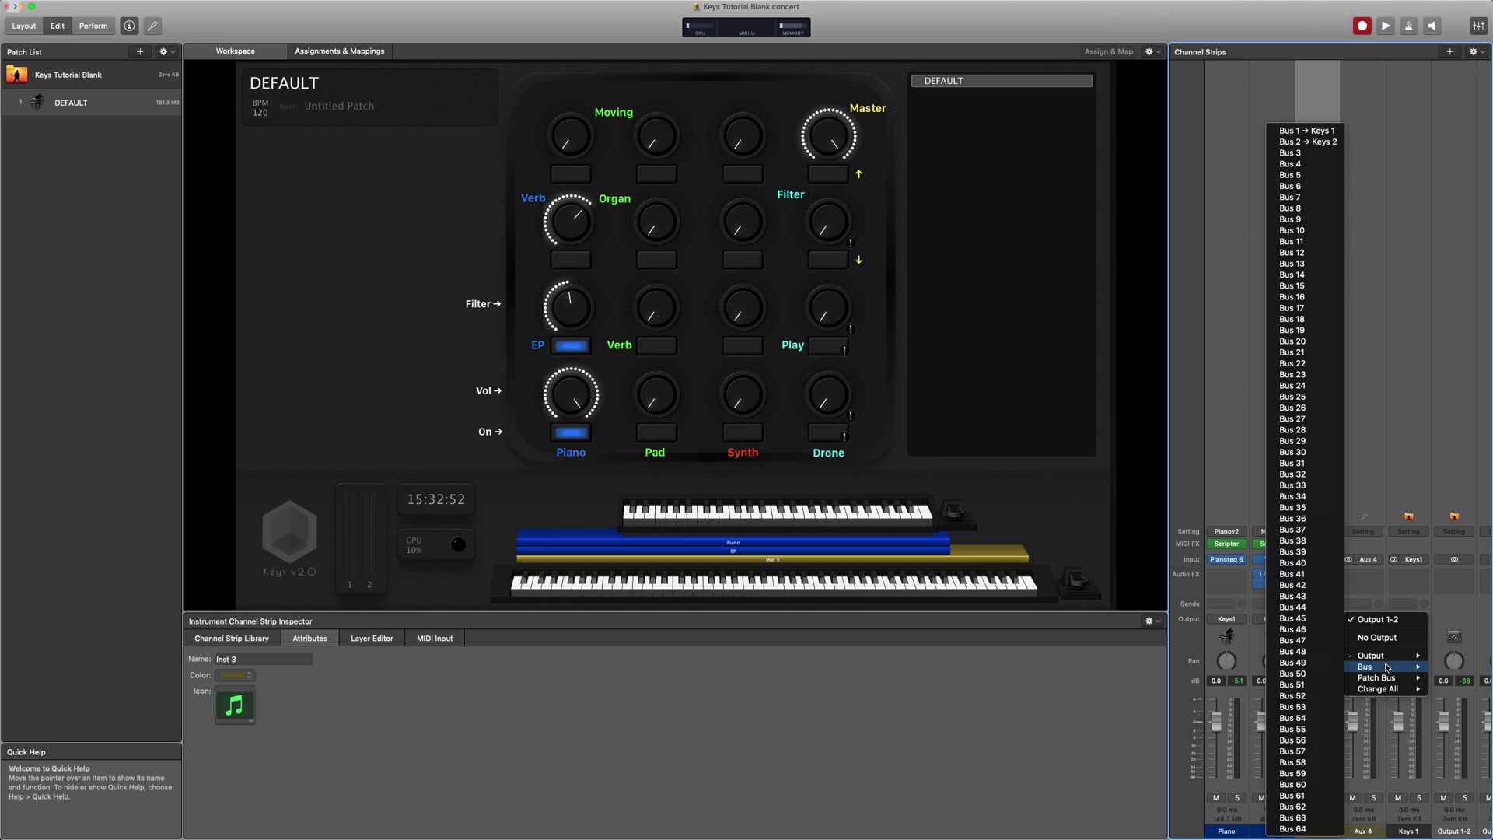
left_click(1297, 143)
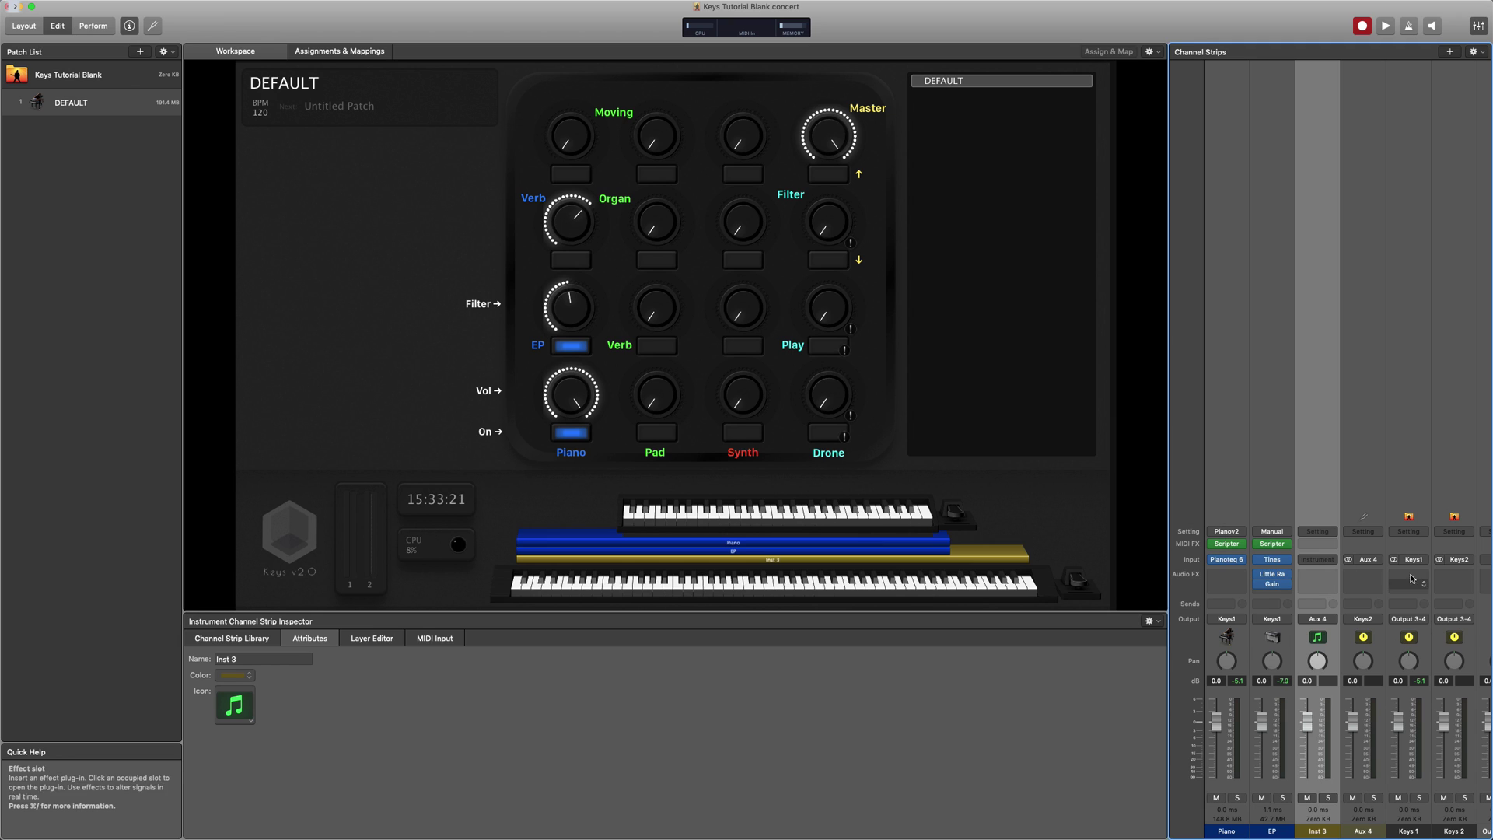
Step: Rename the Aux 4 channel strip as Pads and color it green
left_click(1354, 830)
type("Pads")
key("Return")
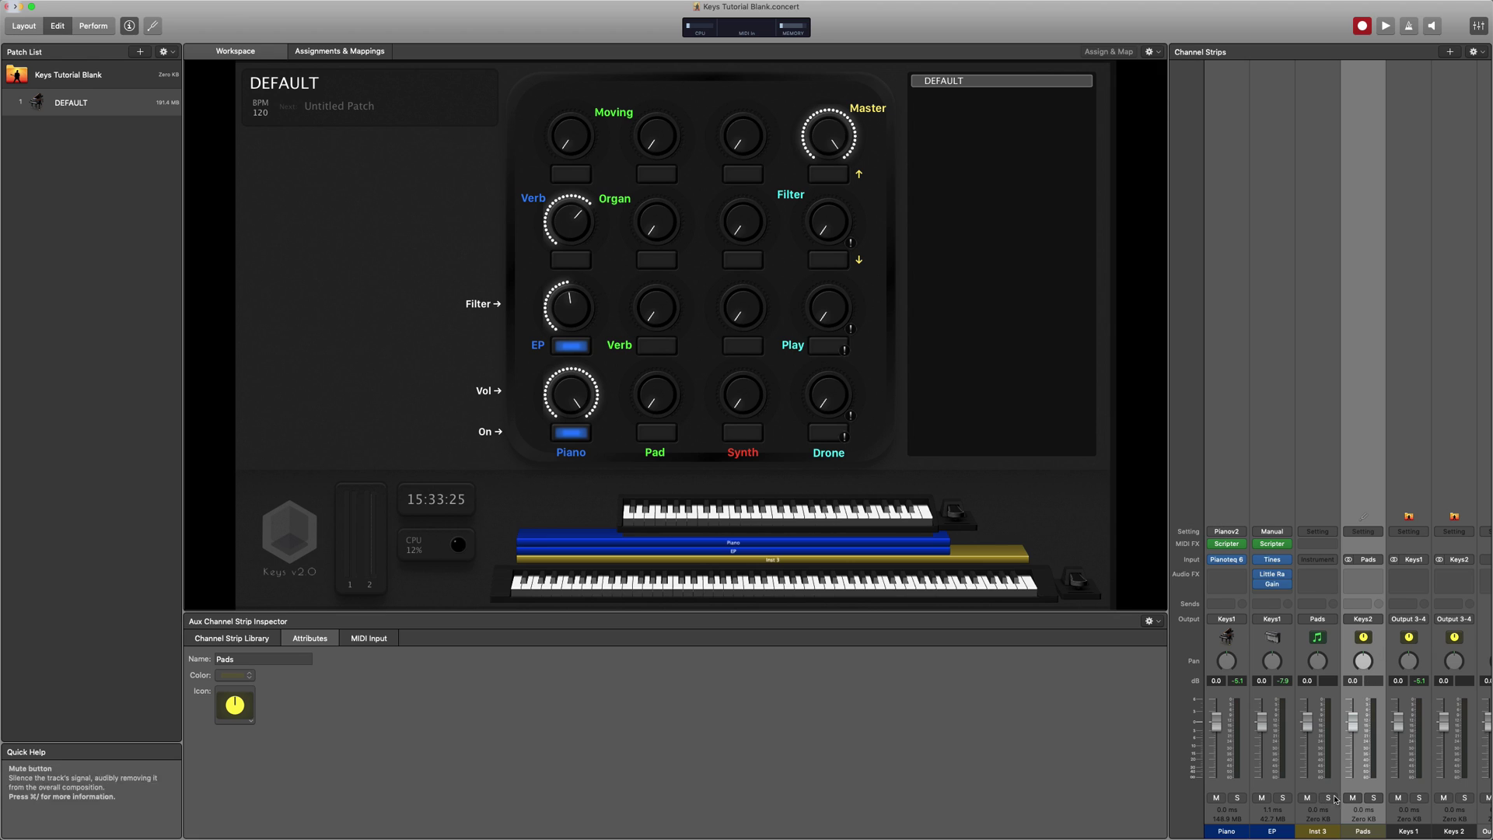
left_click(233, 675)
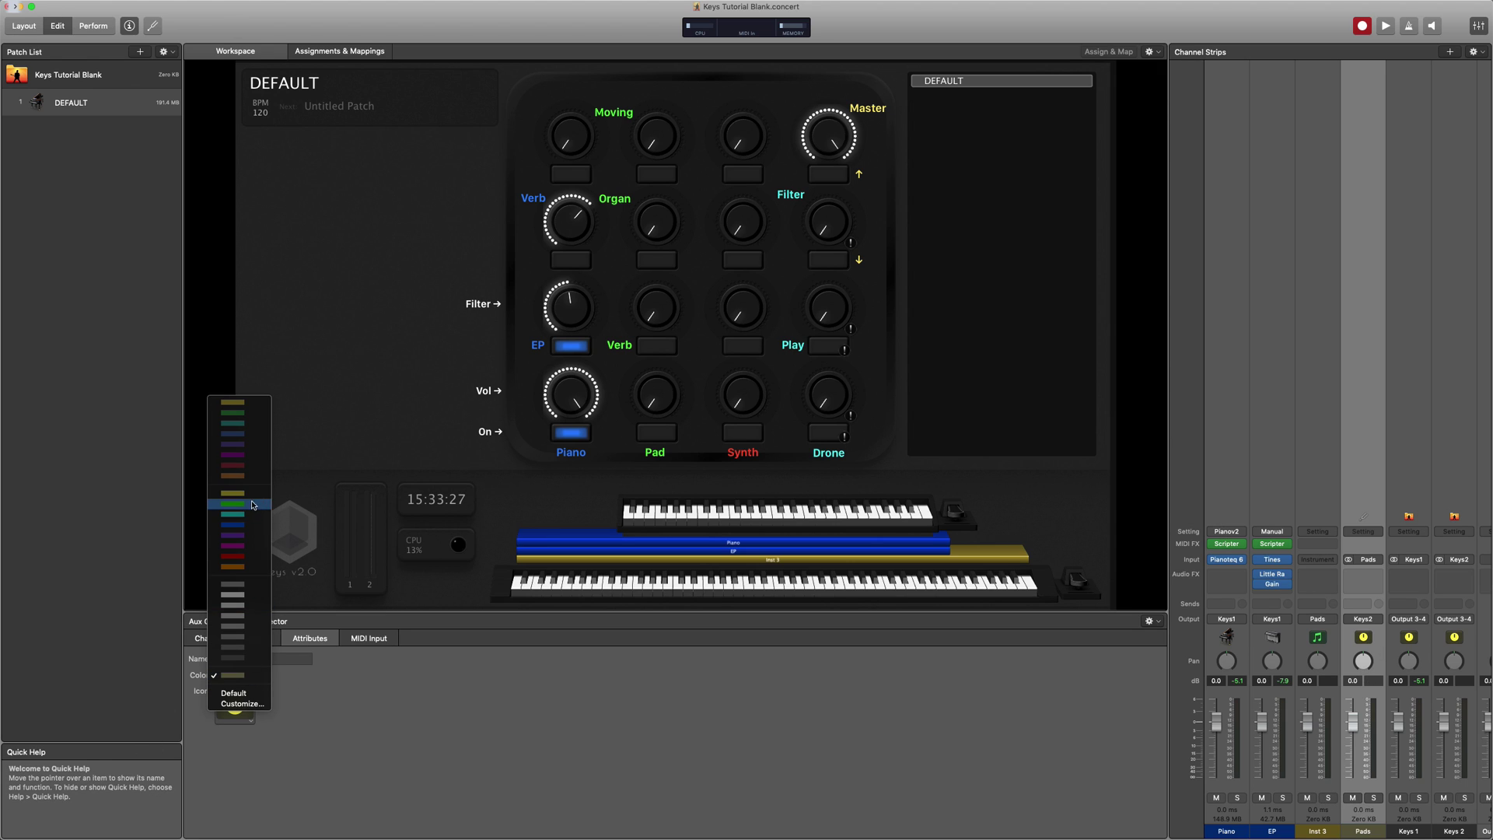
left_click(253, 504)
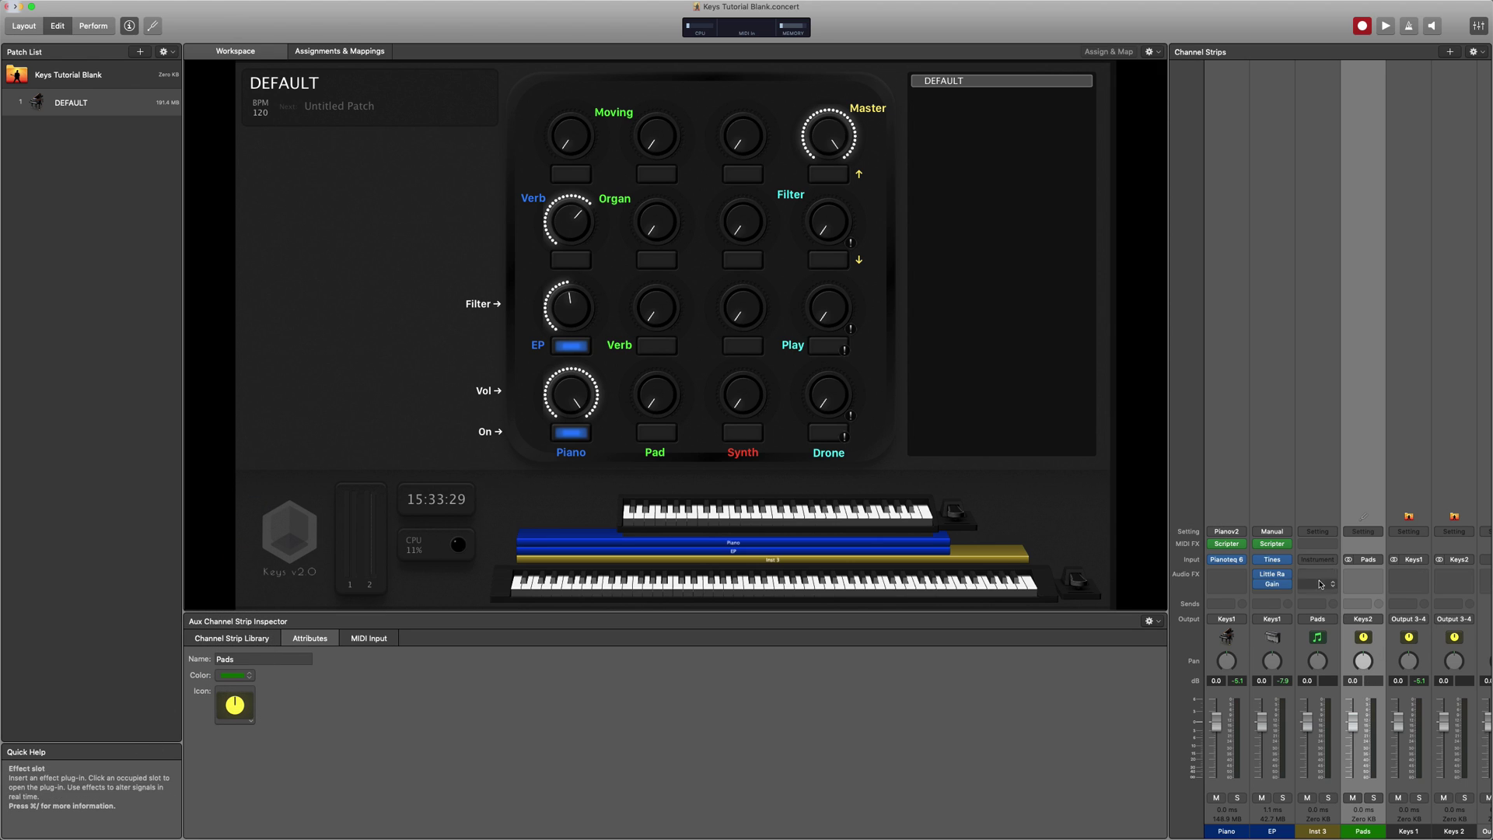
Step: Load the user channel strip setting LowPadv2 on the empty instrument strip Inst 3
left_click(1324, 531)
mouse_move(1349, 606)
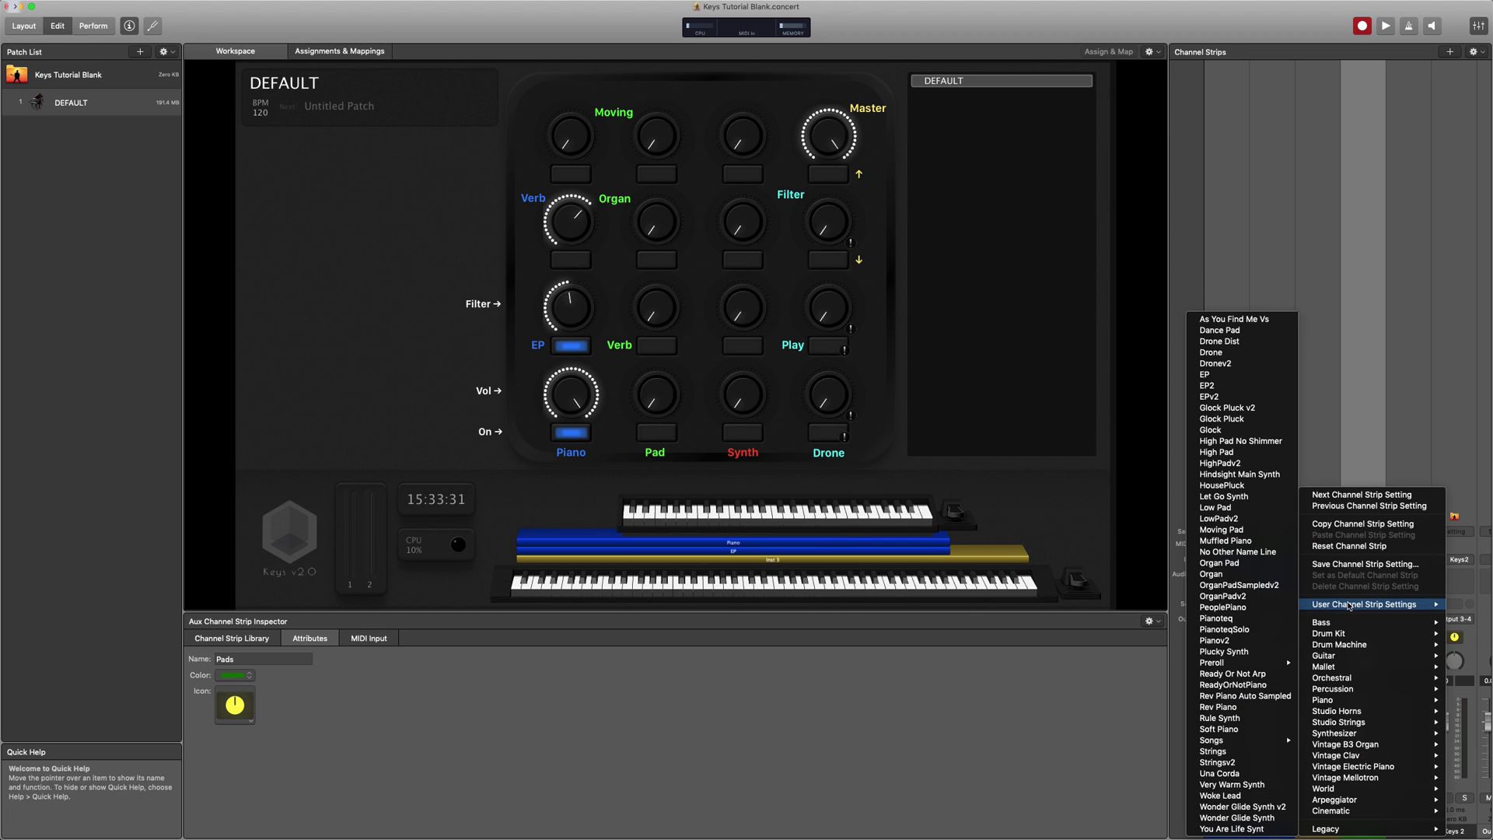
left_click(1224, 518)
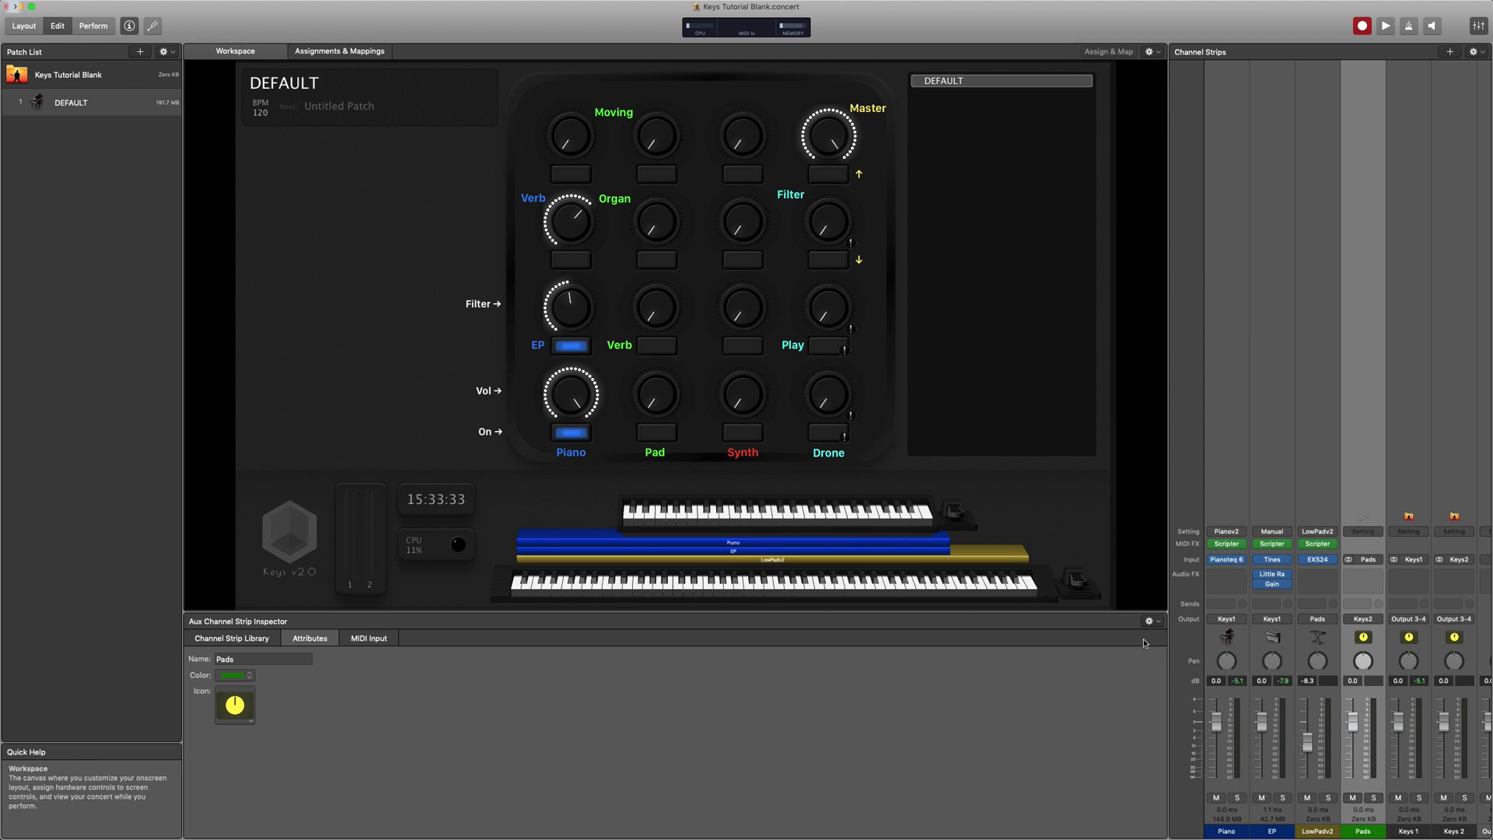
Step: Rename the LowPadv2 instrument strip as Low Pad and color it bright green
double_click(1318, 830)
type("Low Pad")
key("Return")
left_click(240, 675)
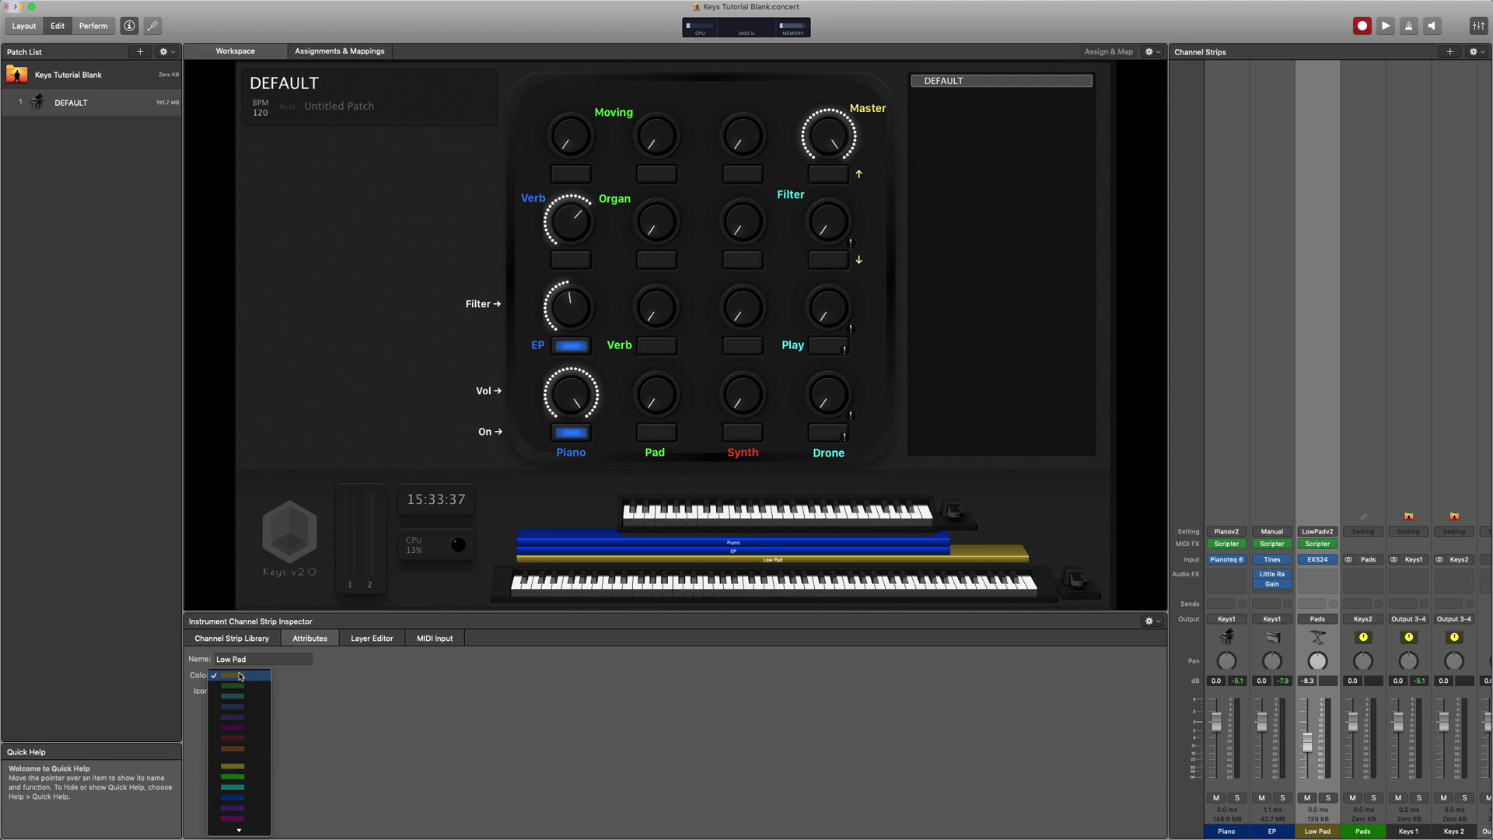
left_click(233, 776)
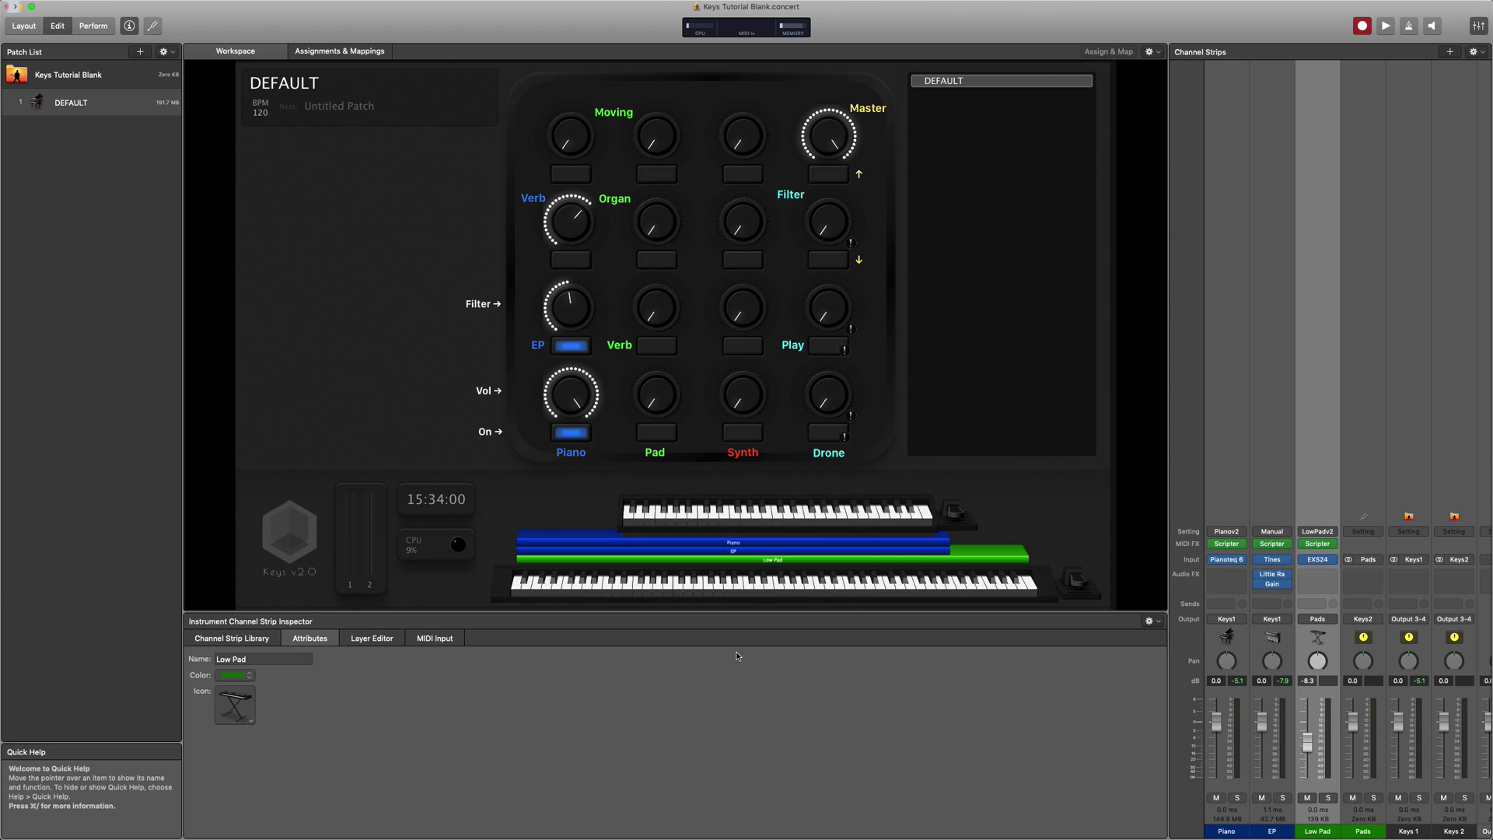
Step: Insert a Gain plug-in on the Low Pad strip at about -8.4 dB and raise the strip's fader to 0.0 dB
left_click(1336, 576)
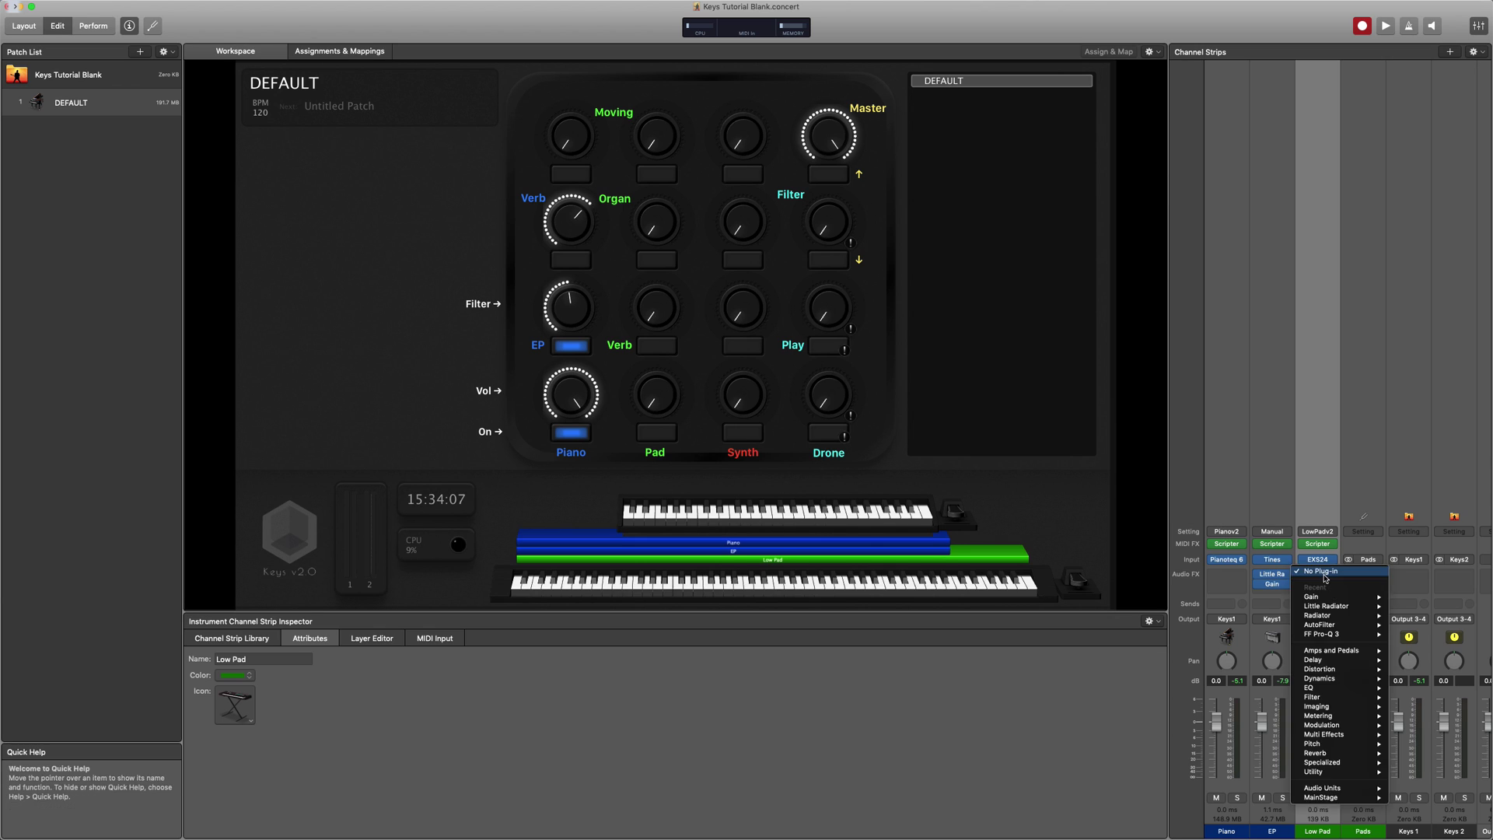
mouse_move(1334, 599)
left_click(1413, 597)
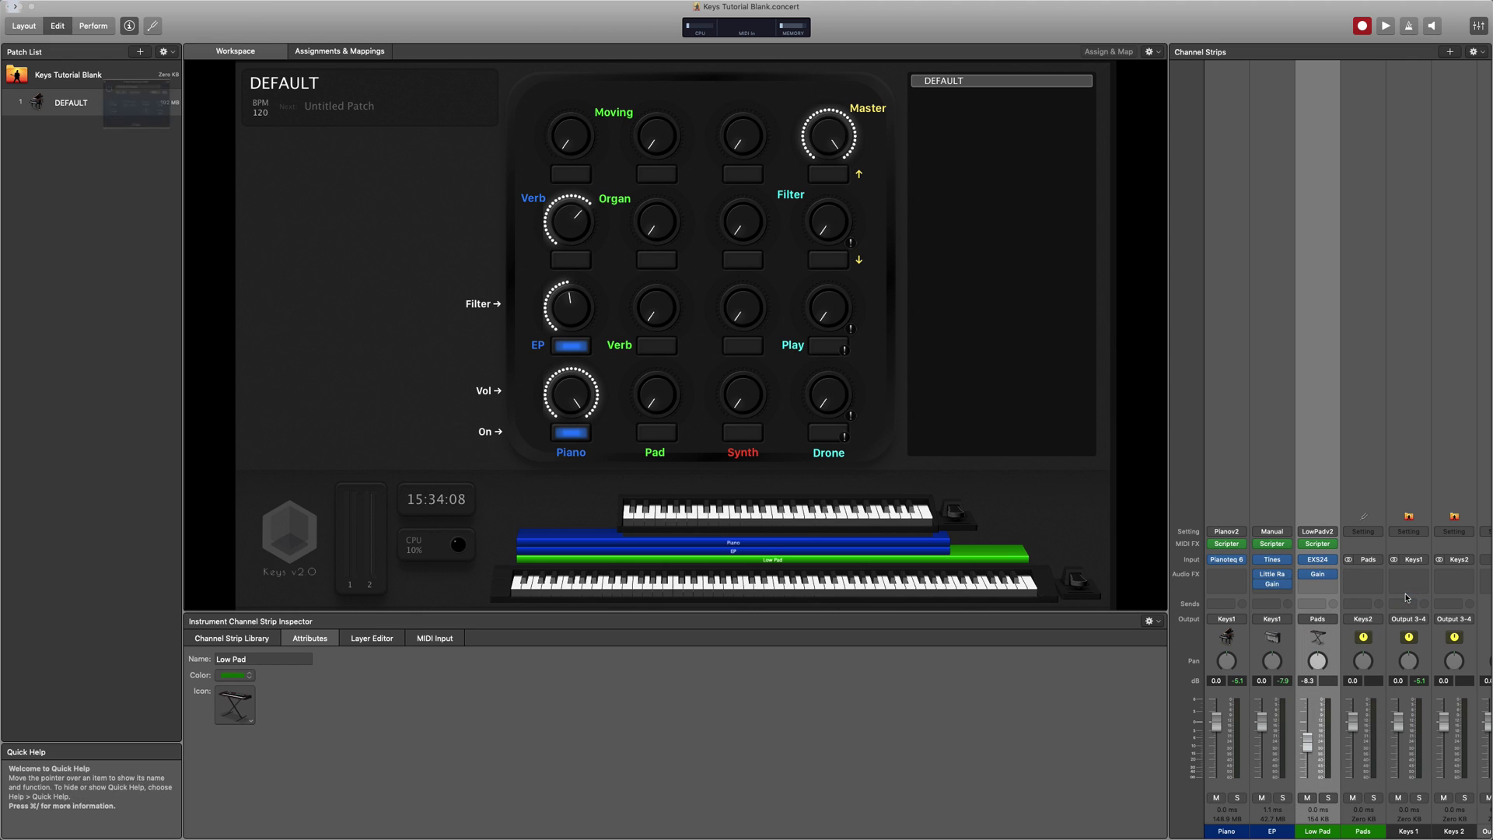
left_click_drag(50, 128, 48, 139)
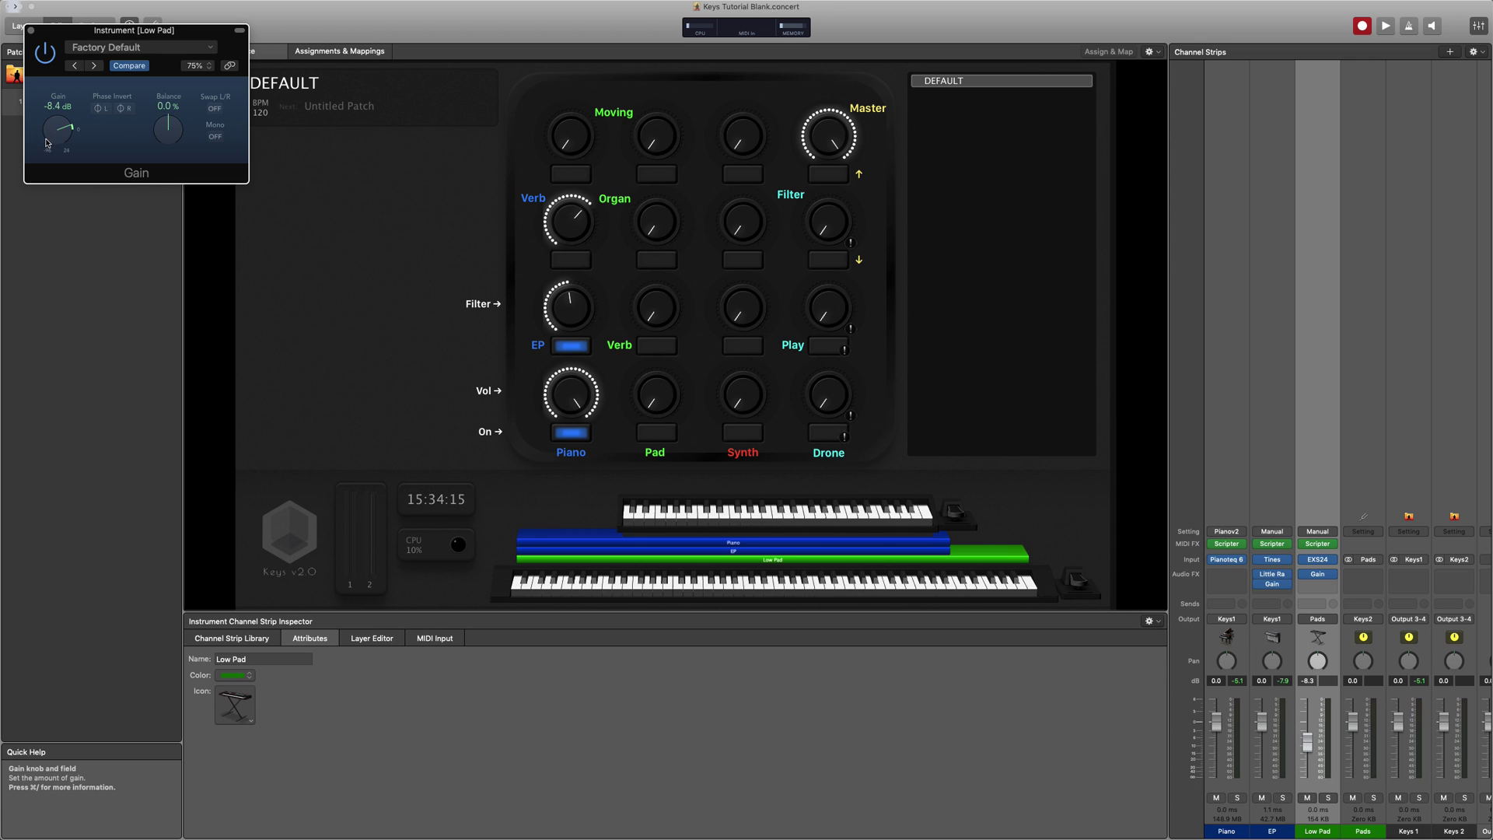
left_click(31, 30)
left_click_drag(1307, 742, 1308, 701)
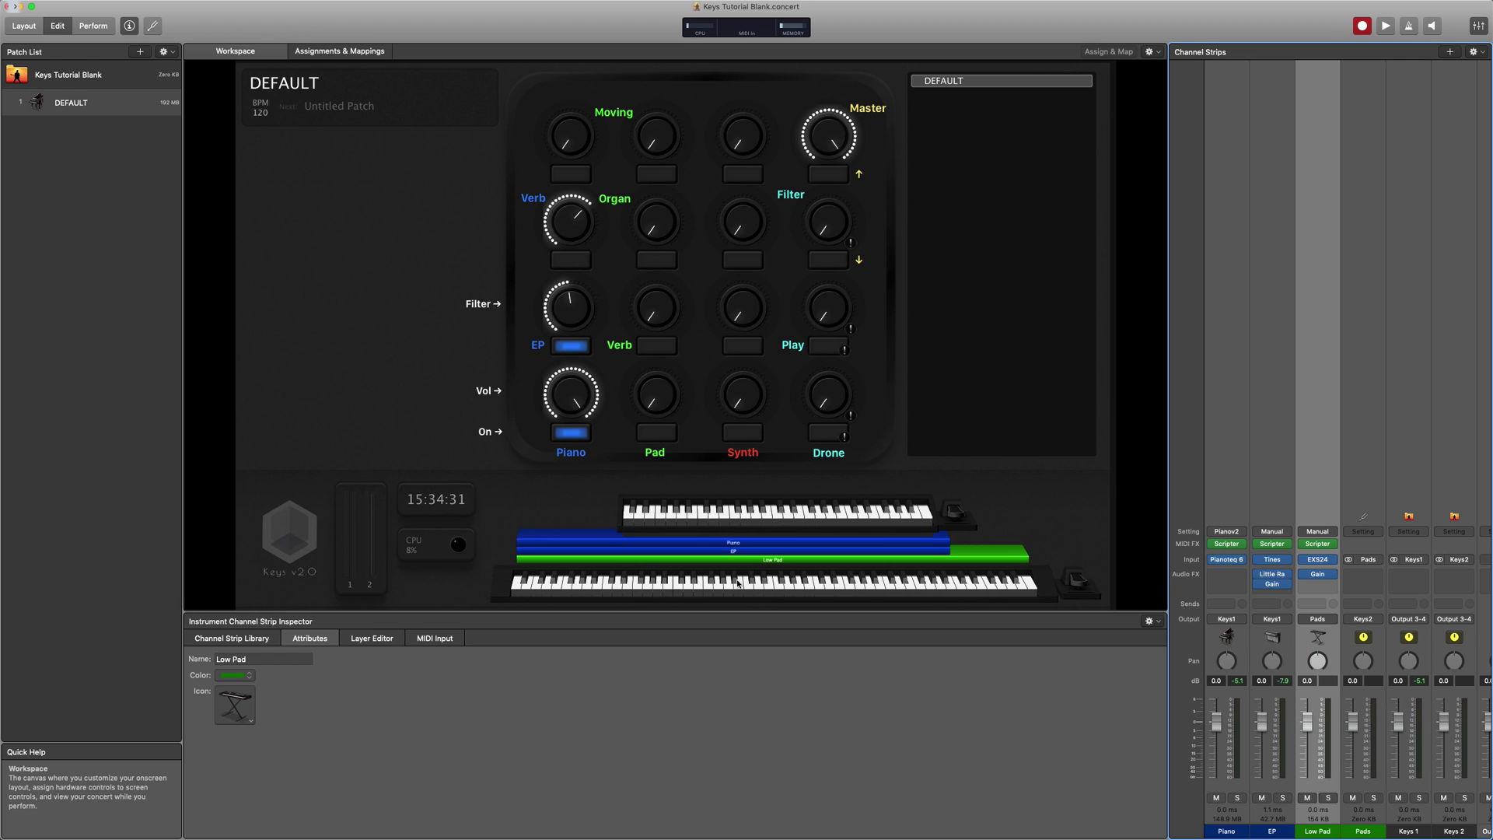
Step: Override the concert mapping of the Pad knob and map it to the Pads strip's Volume with a range maximum of 0.0 dB
left_click(657, 393)
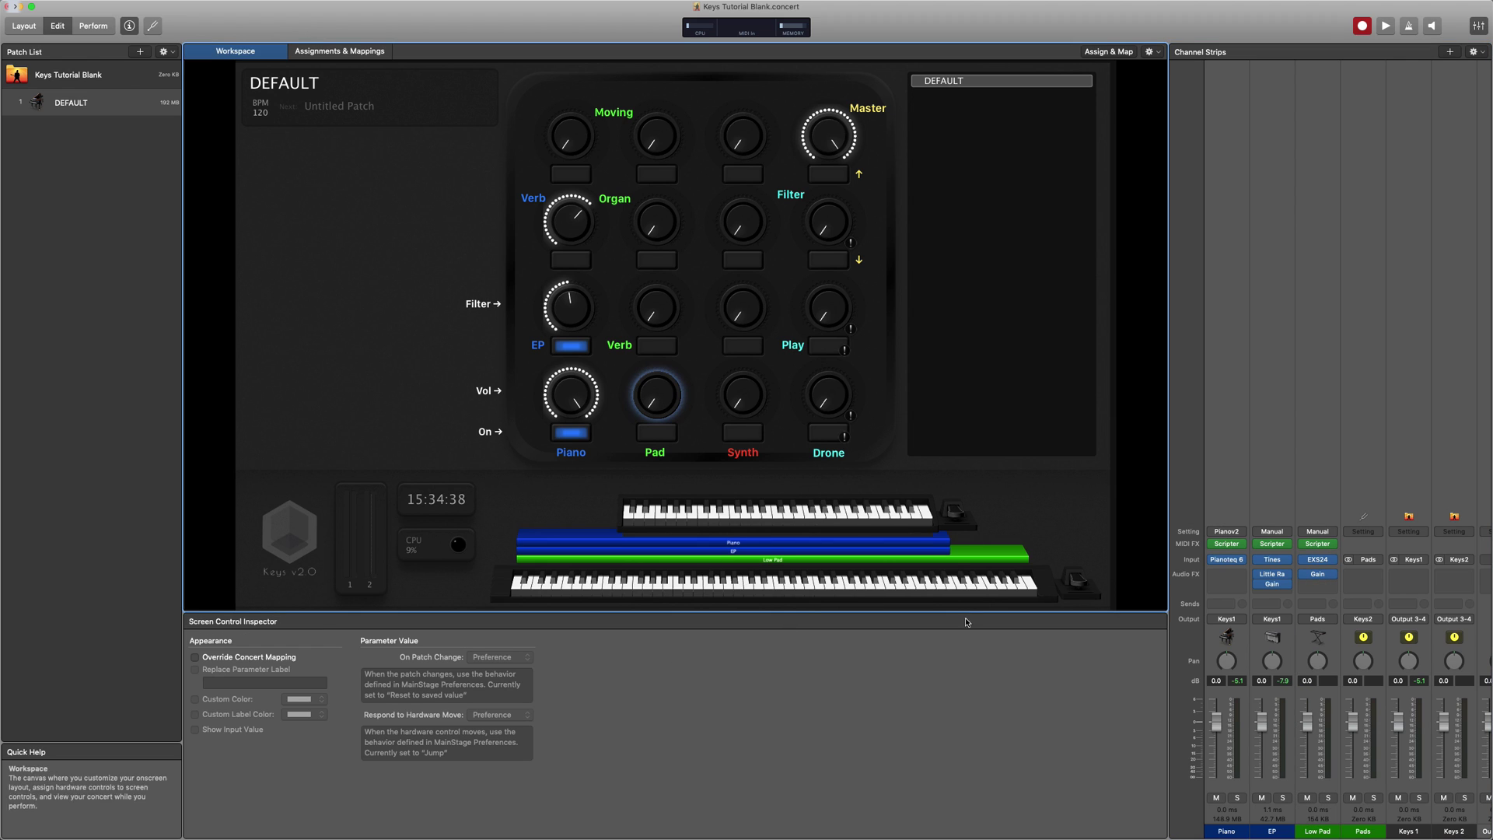
left_click(253, 658)
left_click(331, 637)
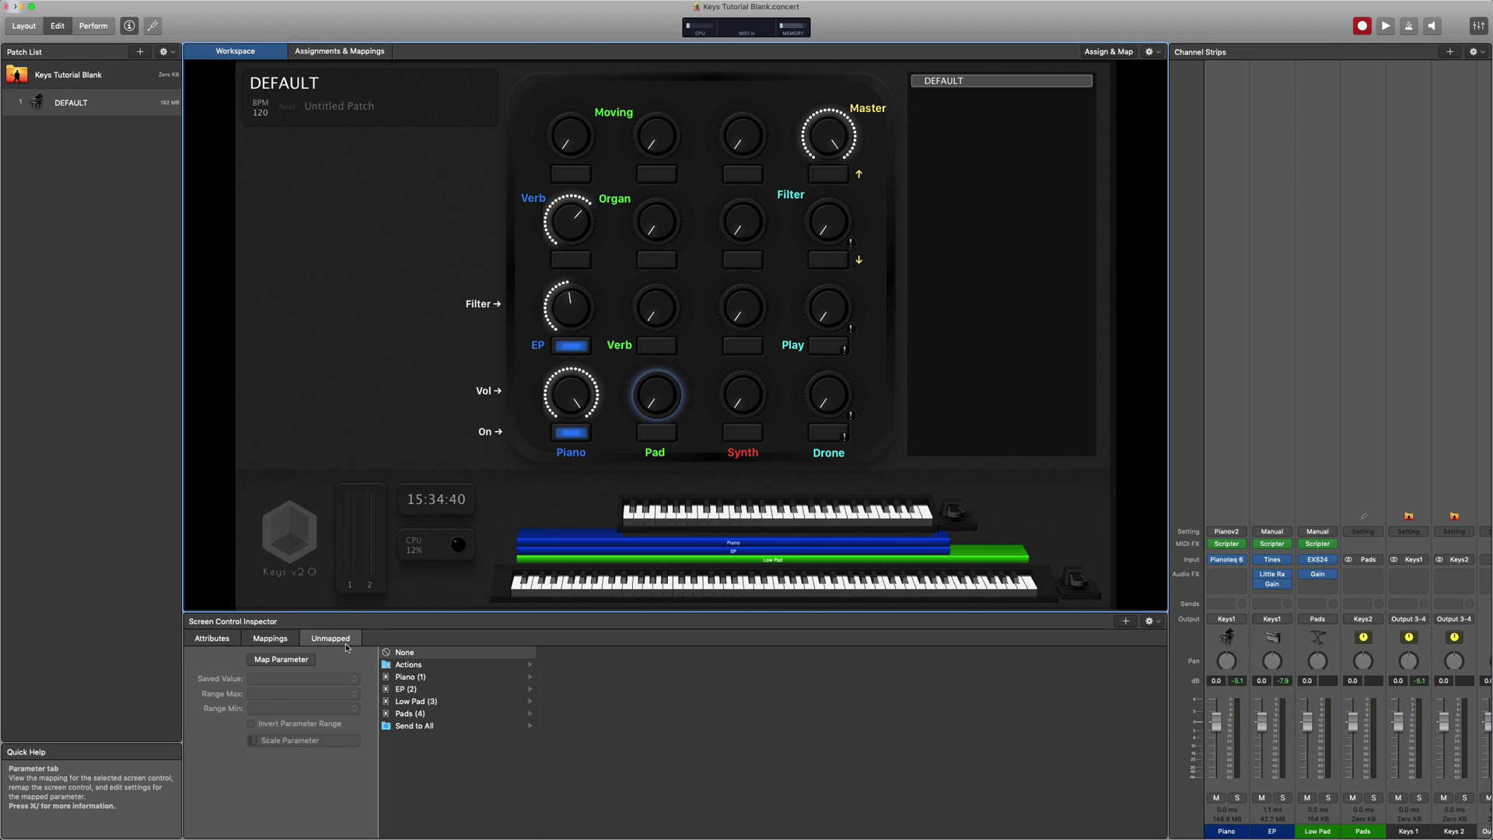
left_click(409, 713)
left_click(566, 652)
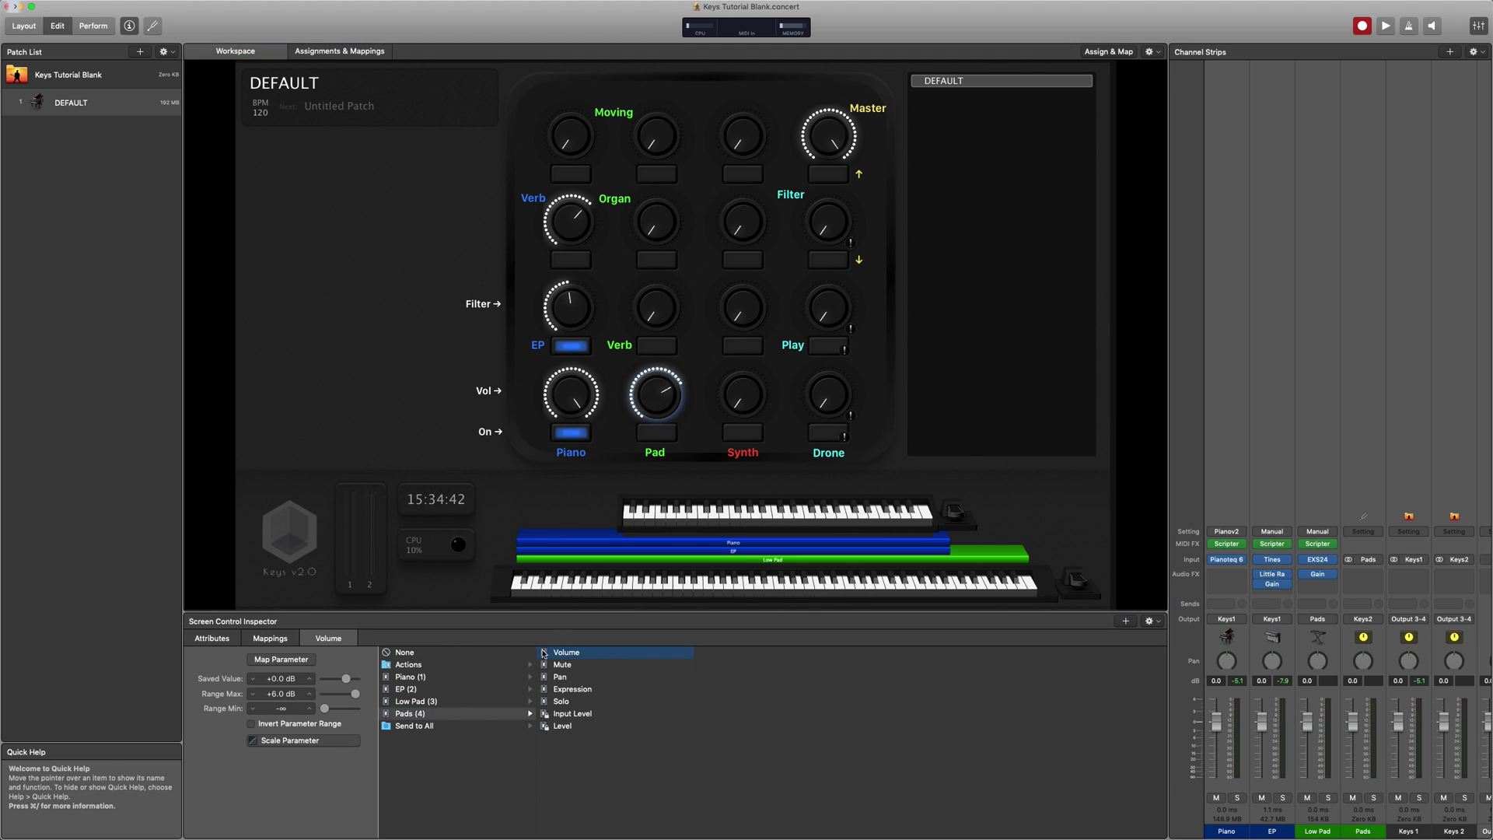
left_click(276, 694)
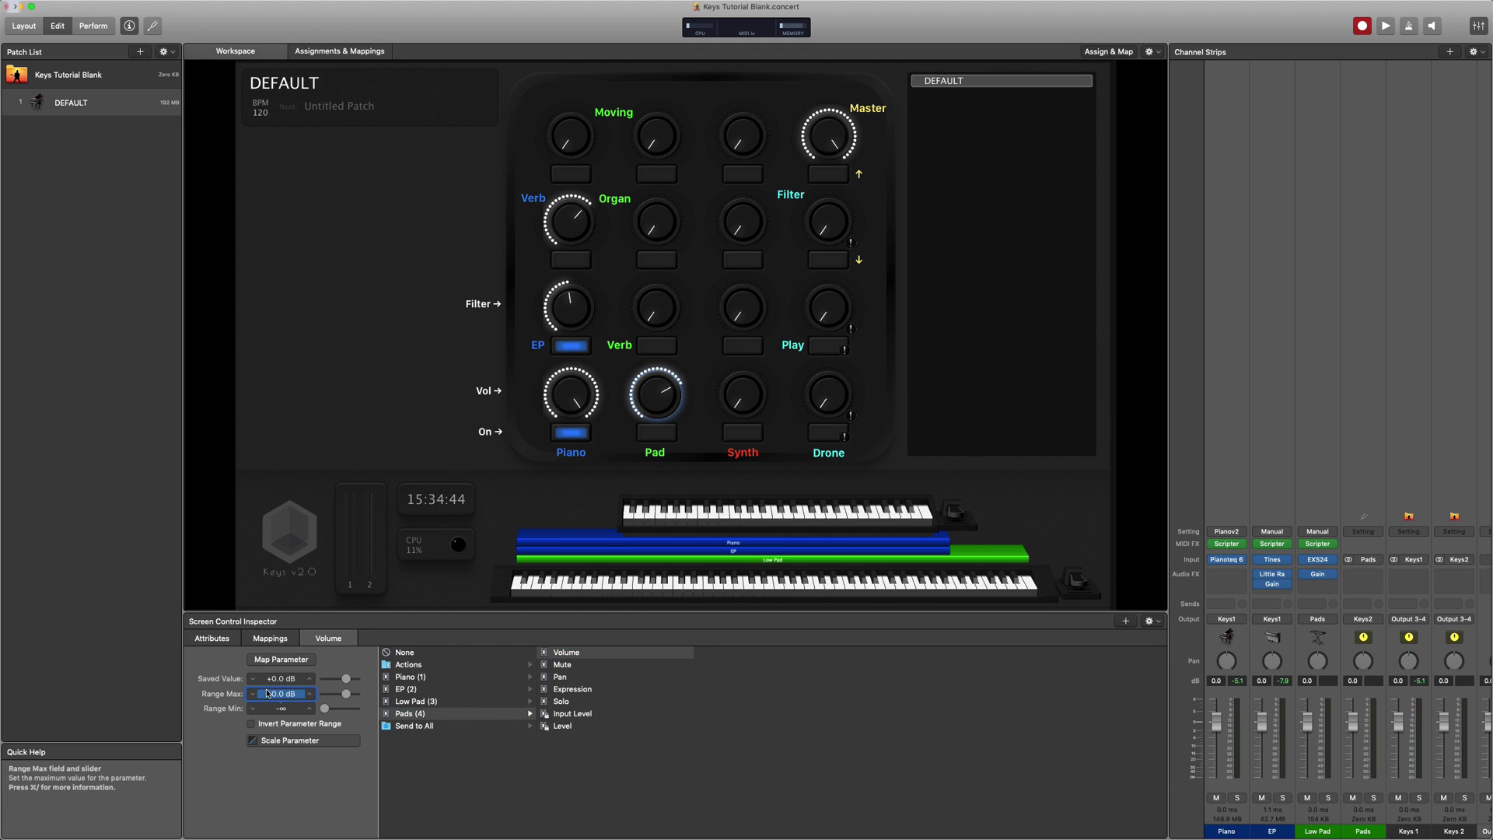
left_click_drag(662, 333, 652, 366)
Step: Override the Pad button's concert mapping, map it to Disable 1 of the Low Pad Scripter, and invert the parameter range
left_click(655, 432)
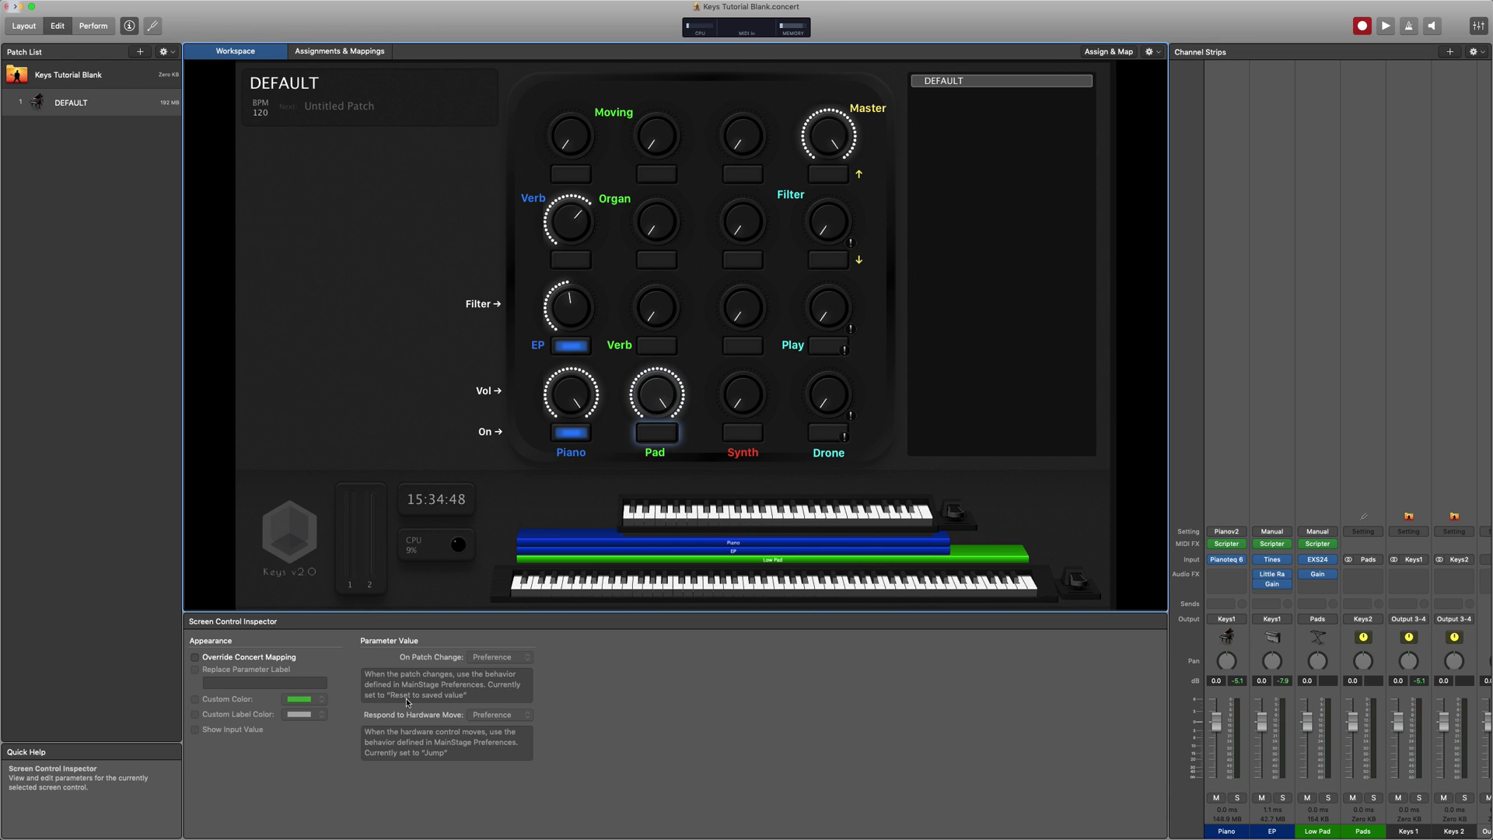
left_click(210, 659)
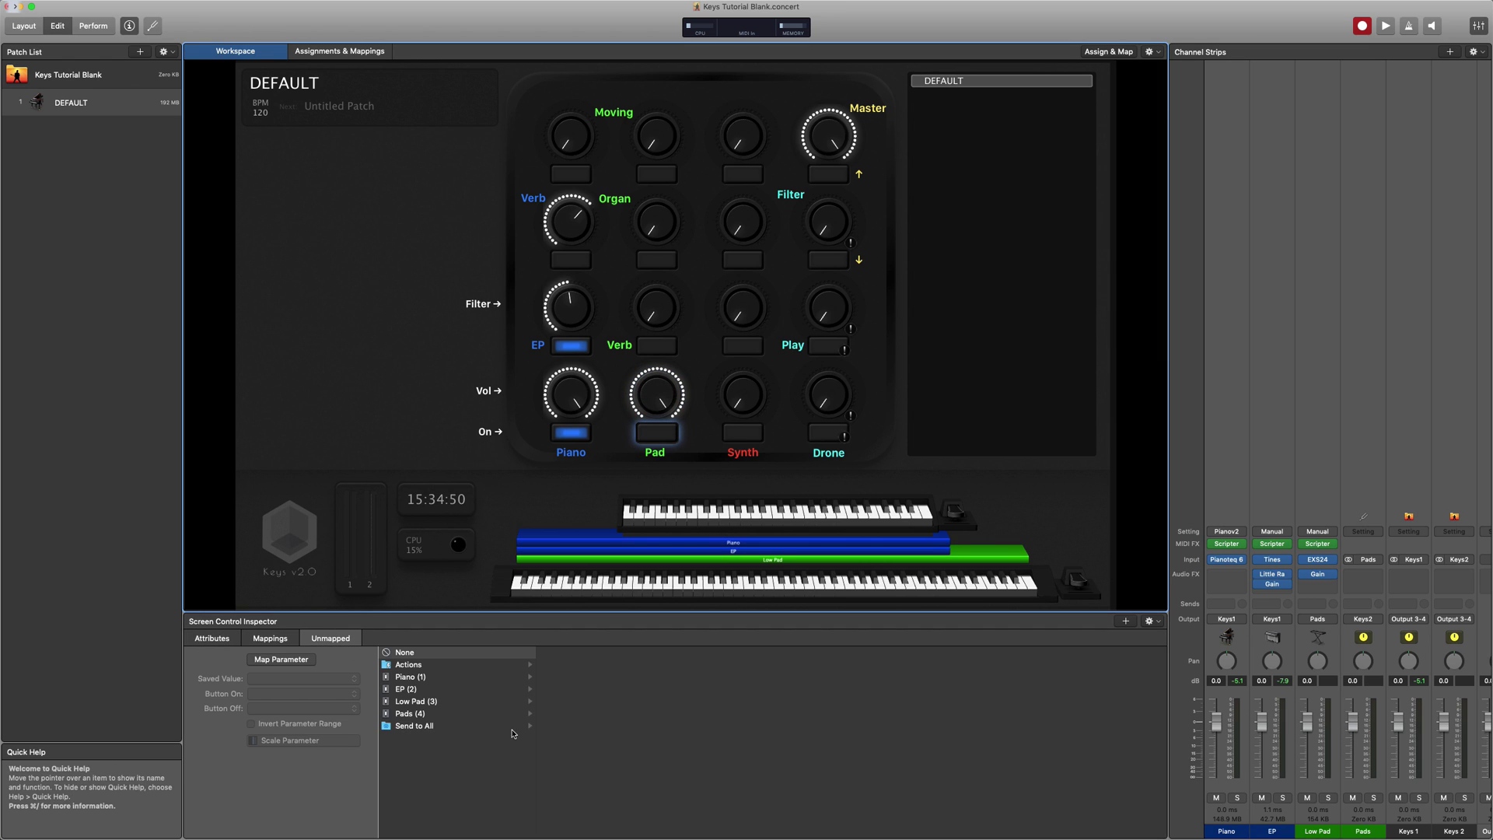
left_click(426, 701)
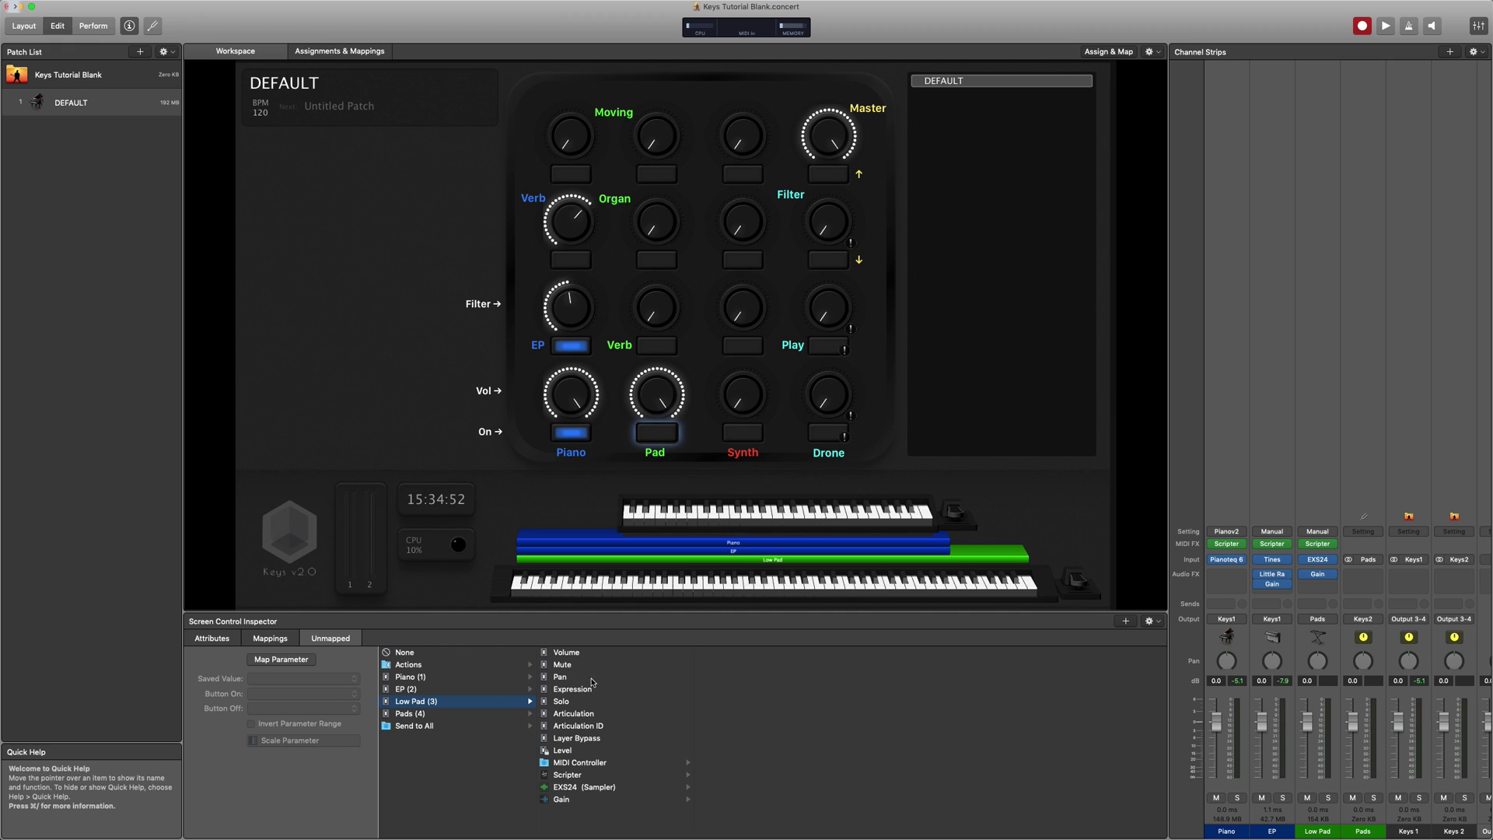
left_click(576, 776)
left_click(724, 689)
left_click(312, 723)
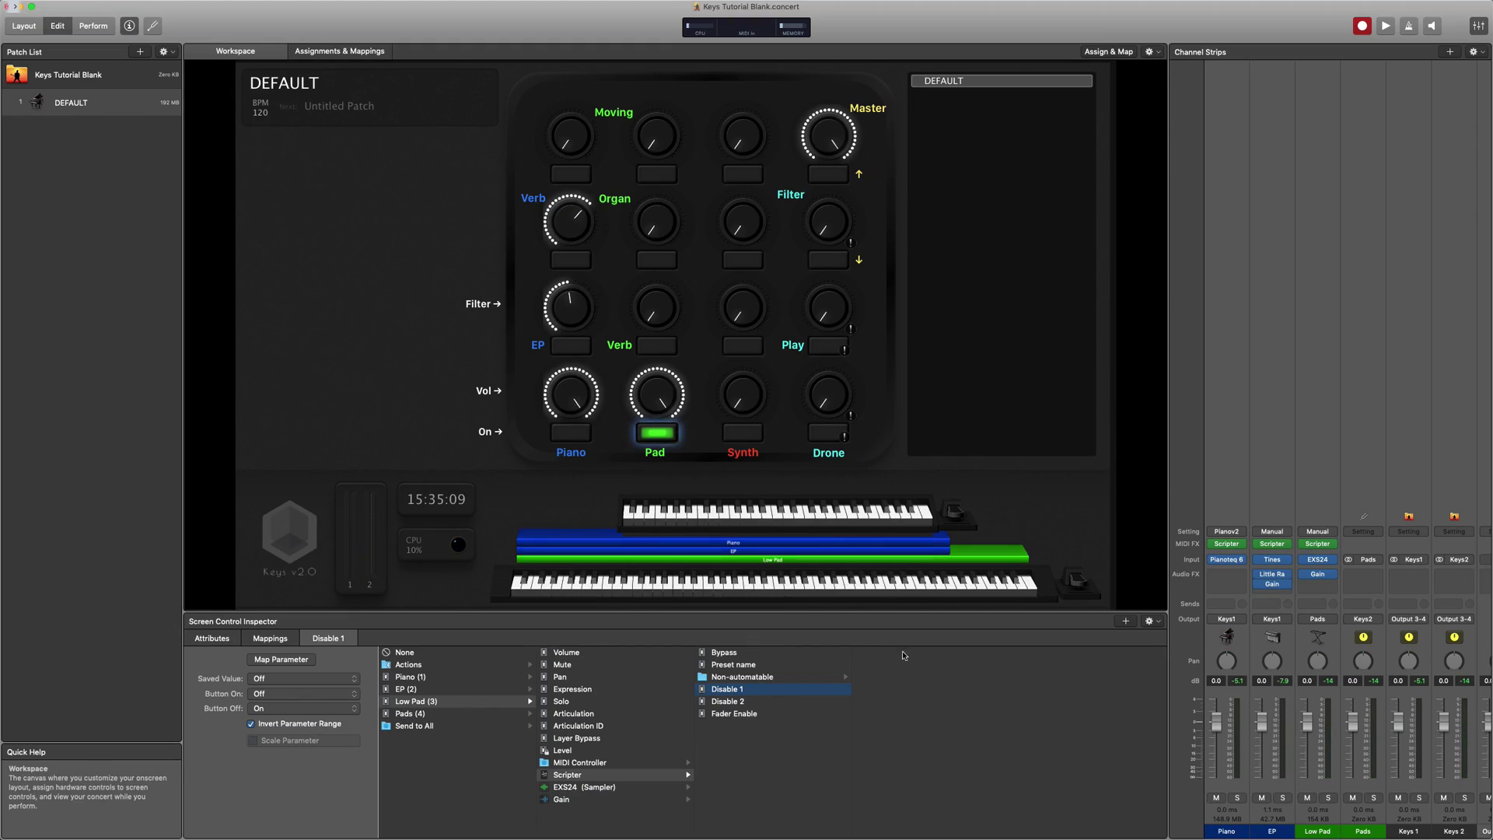
Step: Limit the Low Pad layer's key range to a high key of B3
left_click(1315, 387)
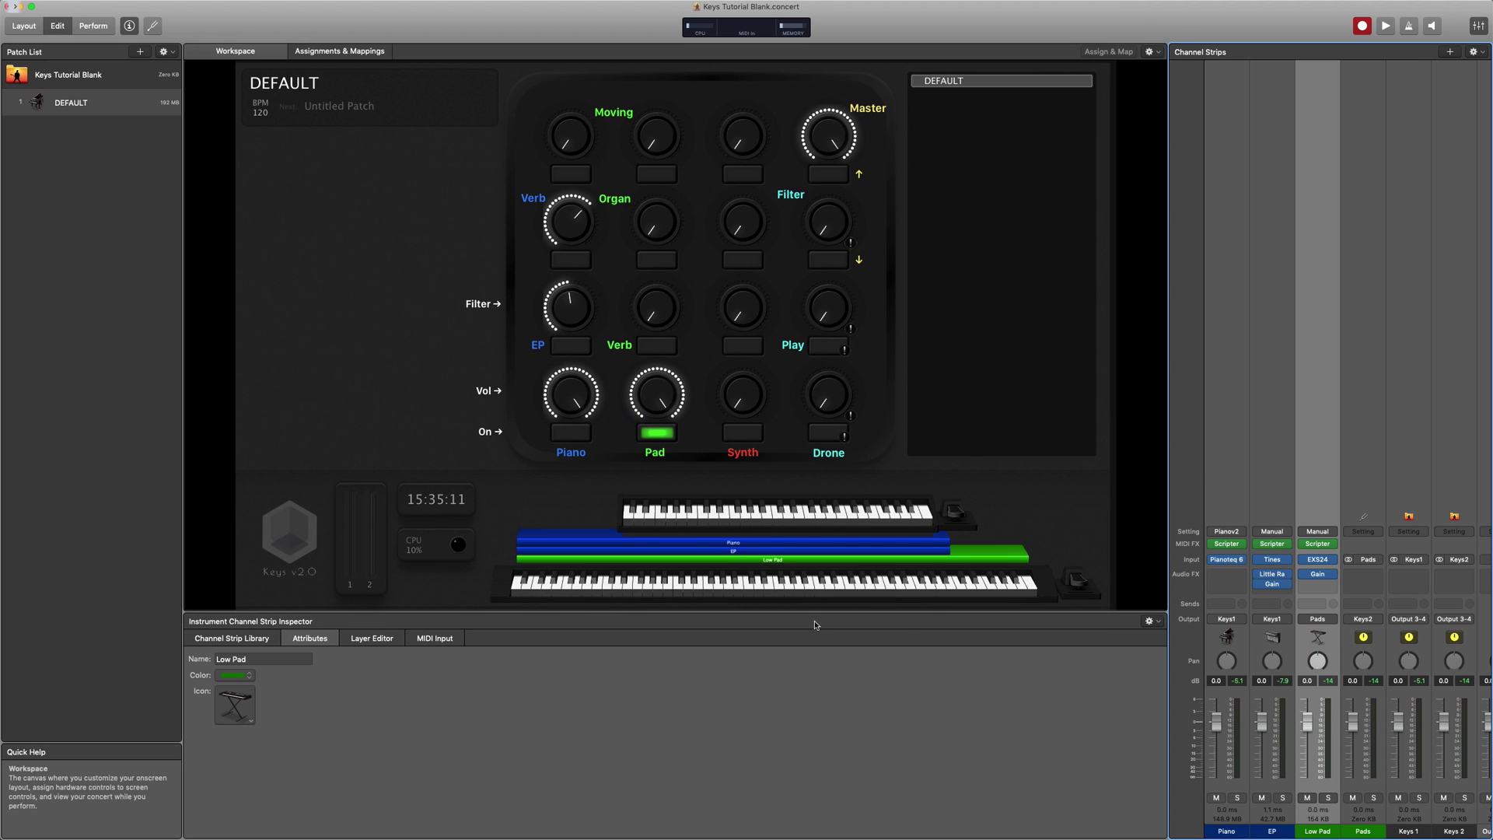
left_click_drag(1081, 737, 687, 727)
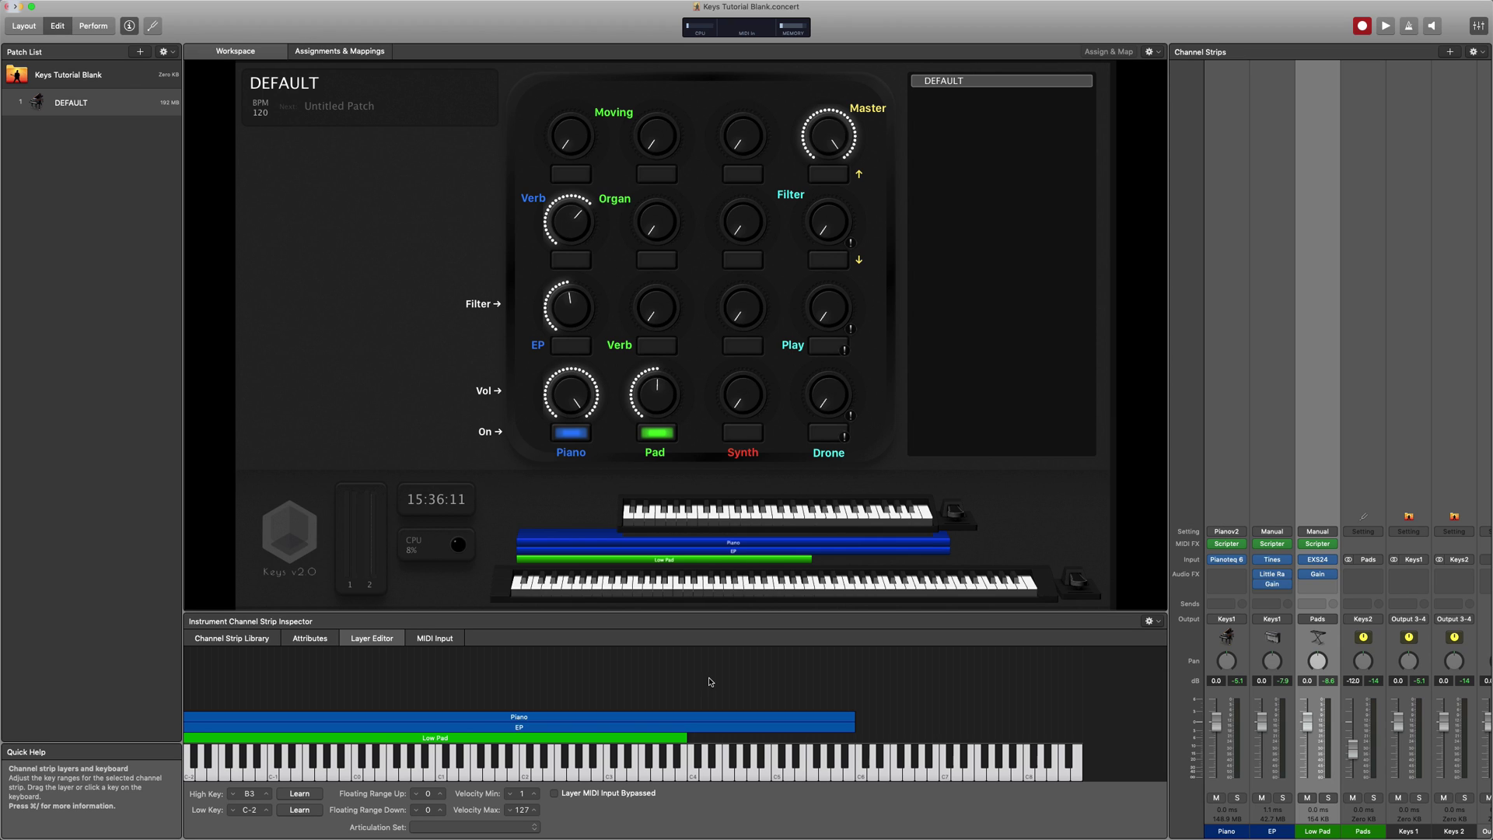
Step: Override the concert mapping of the Moving knob and map it to Low Pad's MIDI controller 1 (Modulation)
left_click(663, 146)
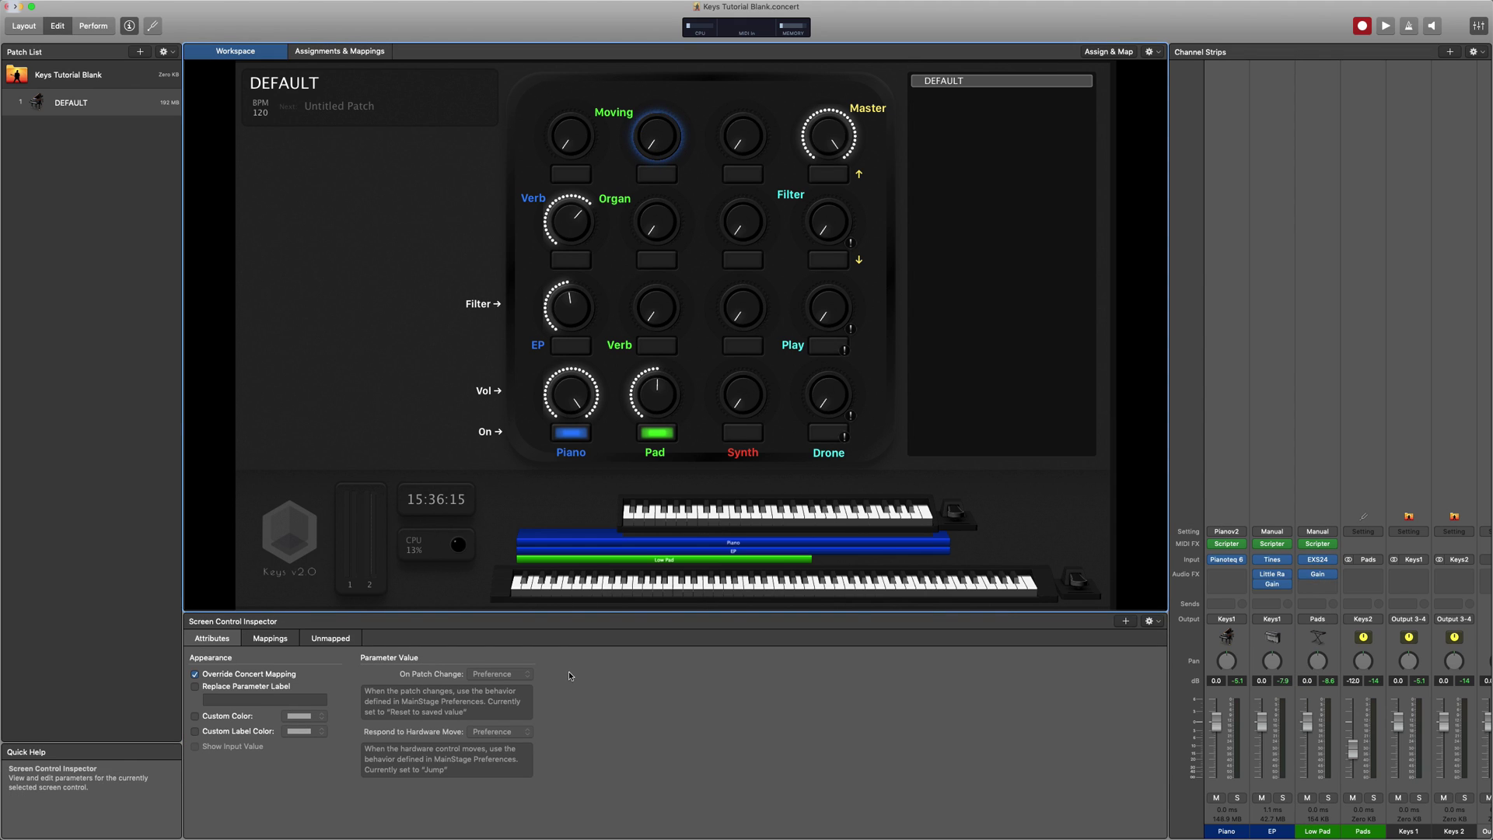
left_click(323, 638)
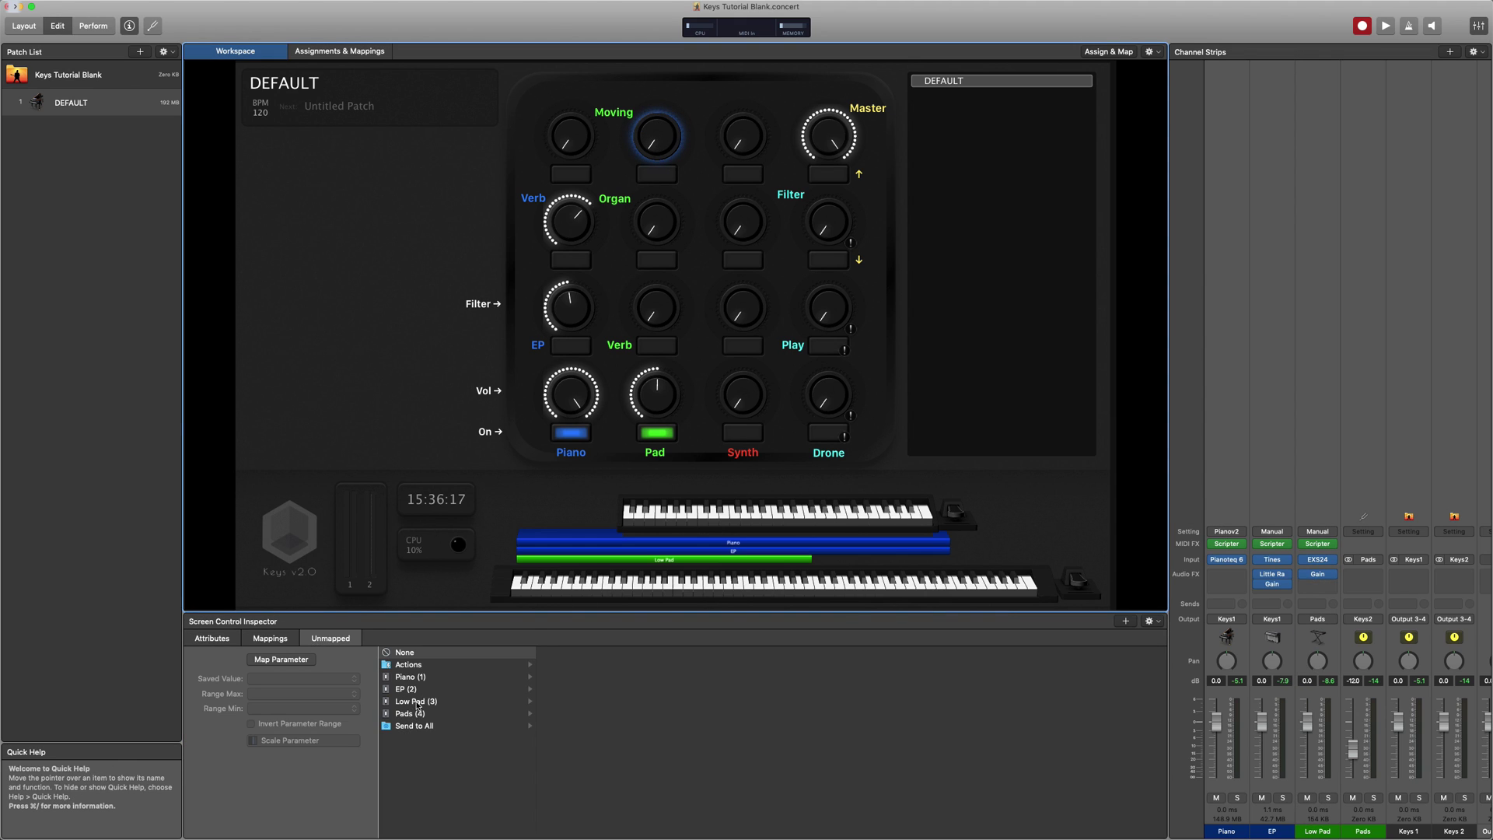
left_click(609, 765)
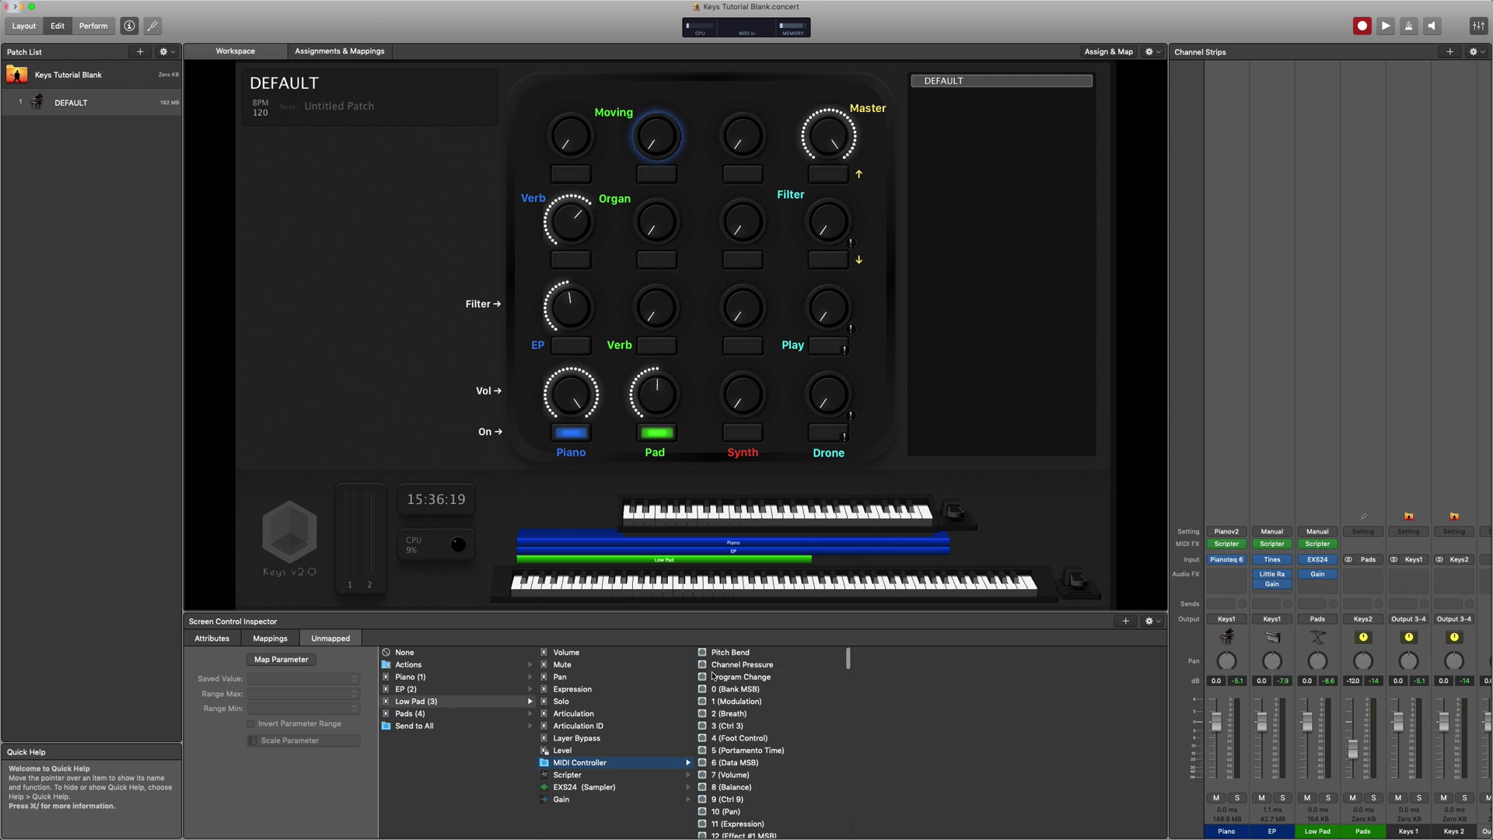
left_click(733, 701)
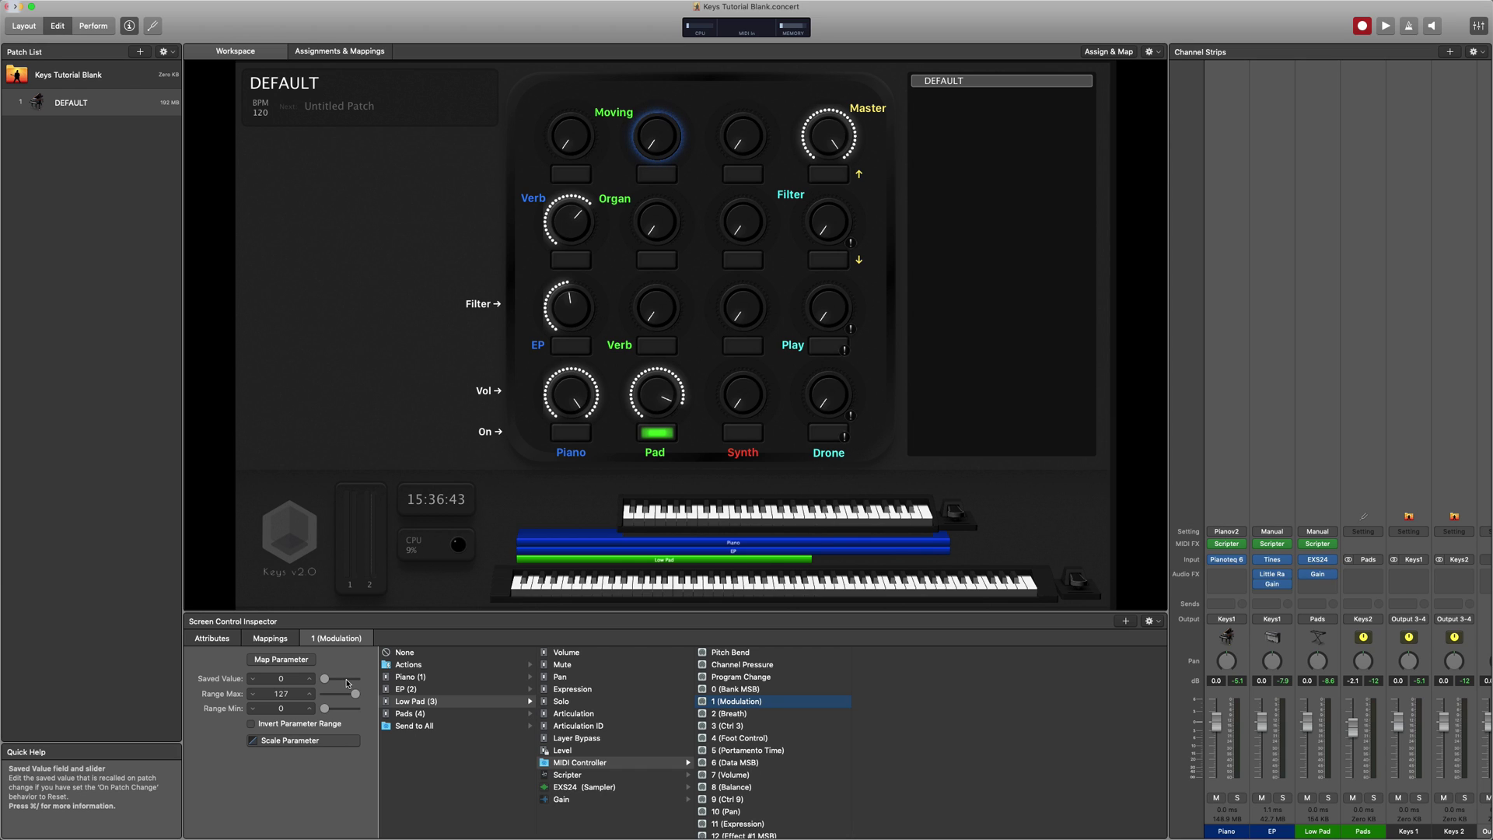
Step: Open the Scripter plug-in of the Low Pad strip and bypass it
left_click(1318, 543)
left_click_drag(179, 33, 247, 203)
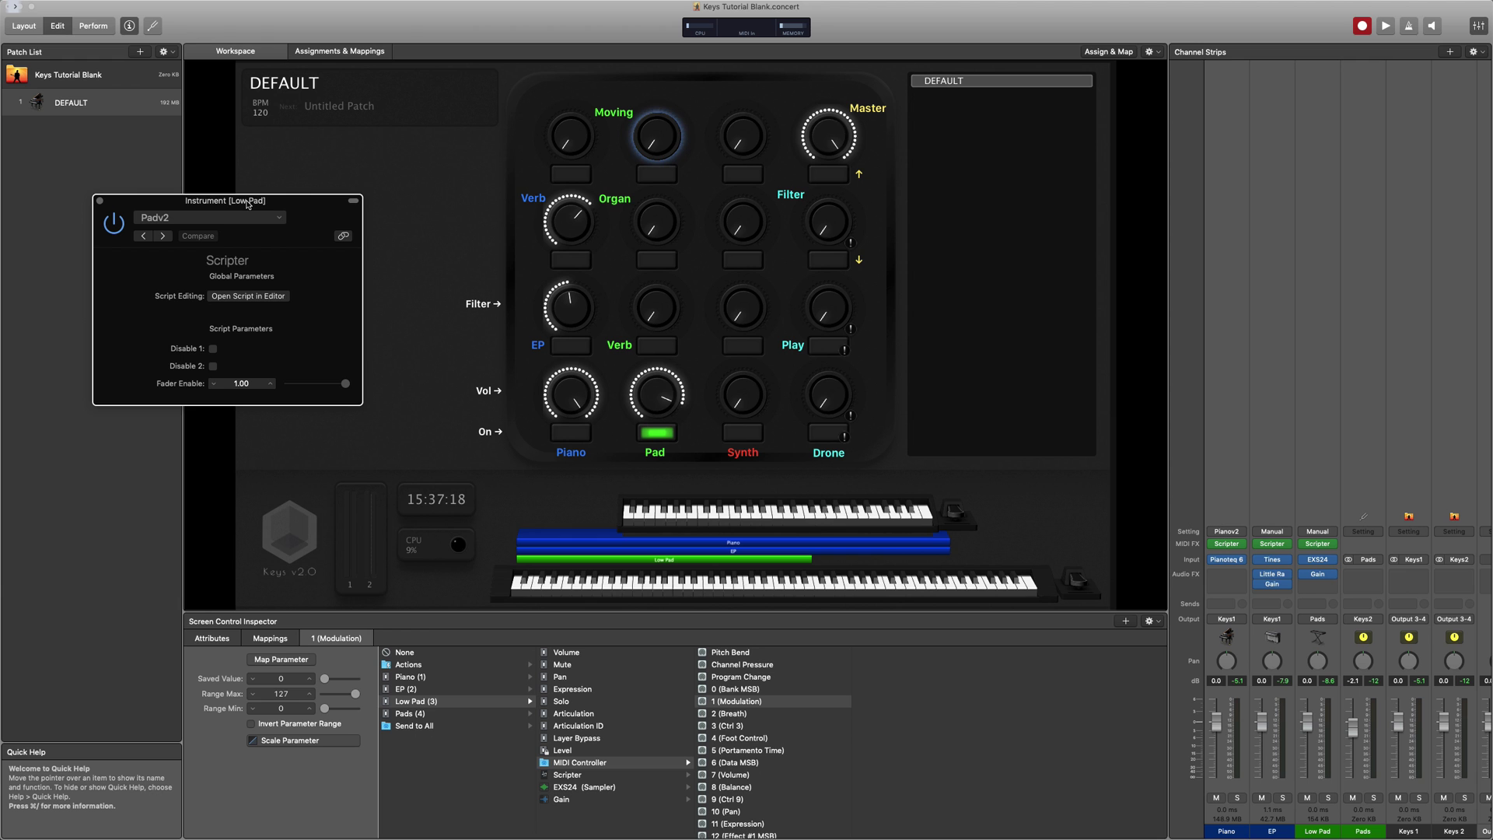
left_click(114, 223)
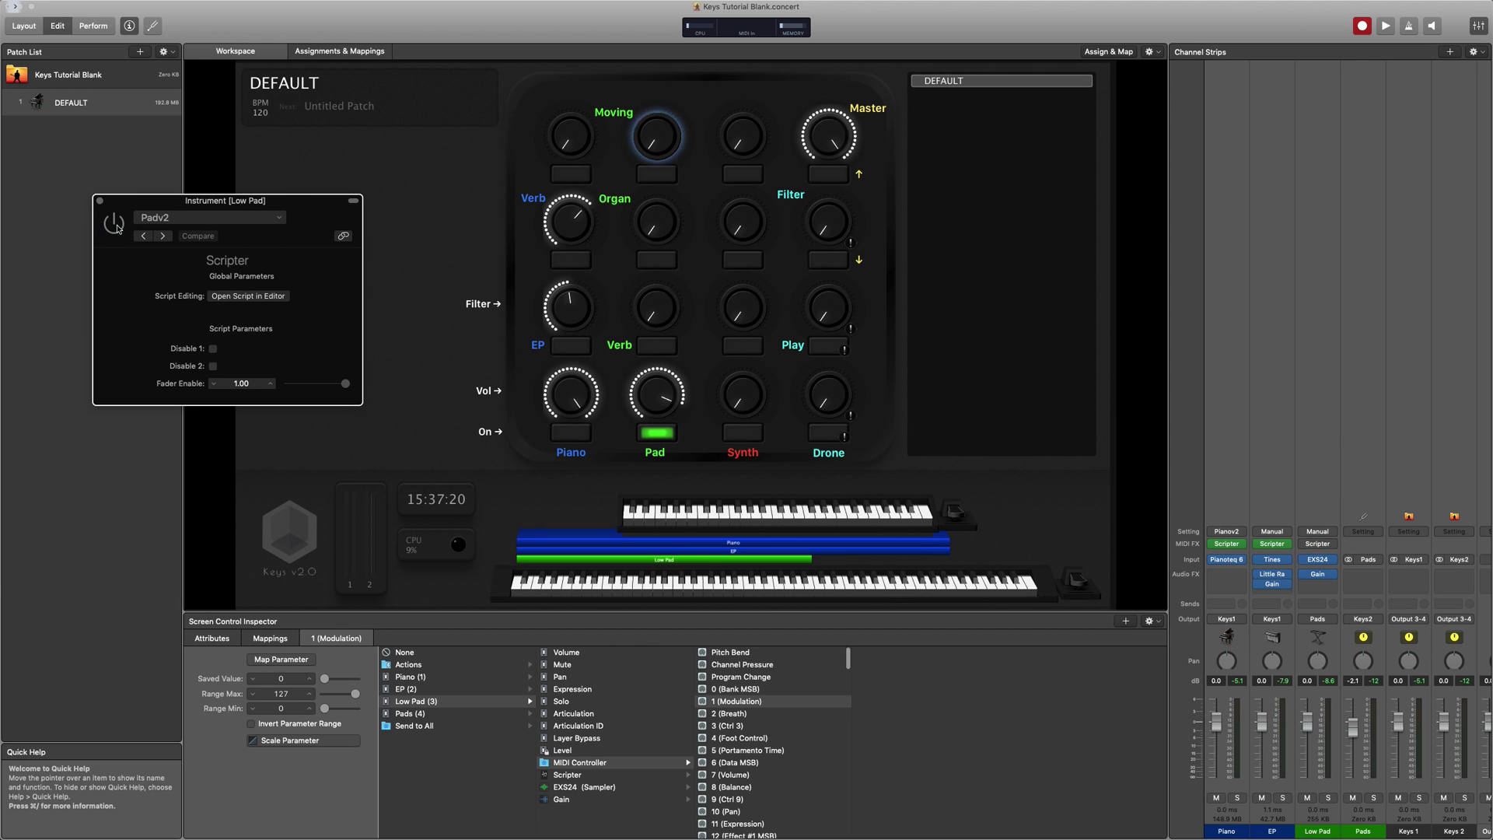
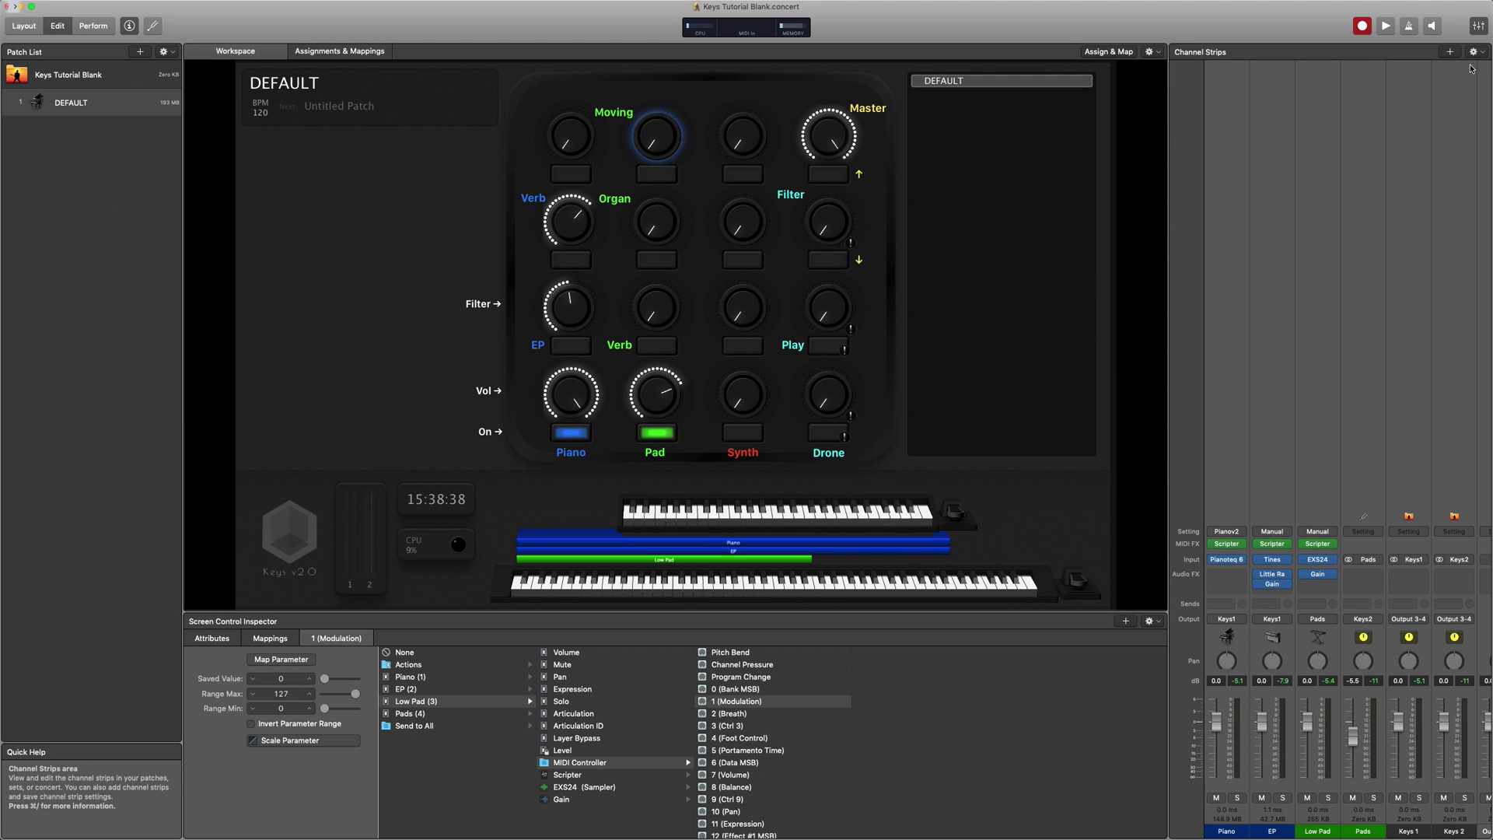
Step: Create another software instrument strip with output Patch Bus 1 → Pads and place it directly after the Low Pad strip
left_click(1450, 51)
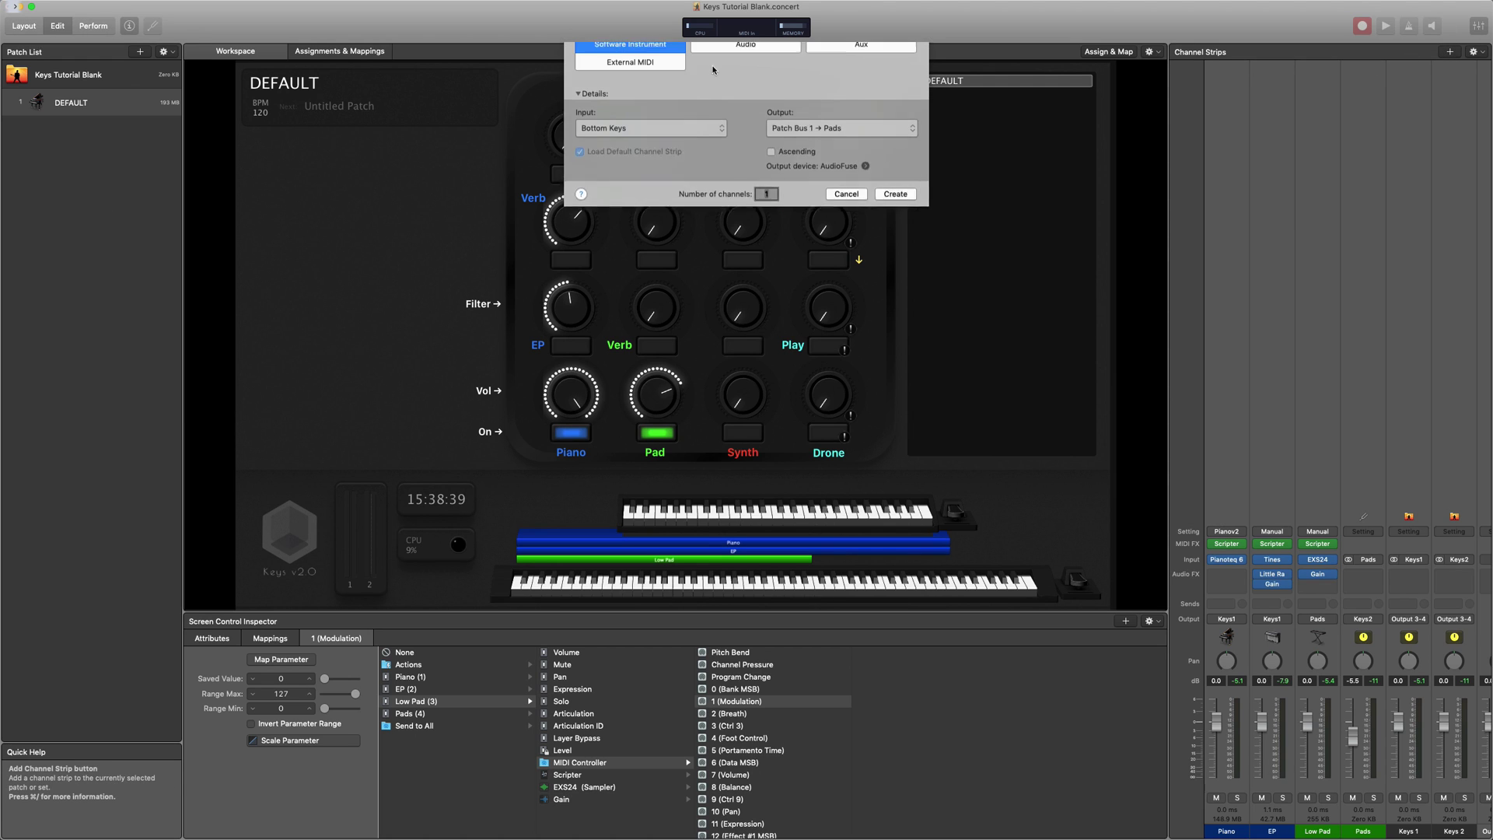
left_click(809, 154)
left_click(813, 154)
left_click(895, 220)
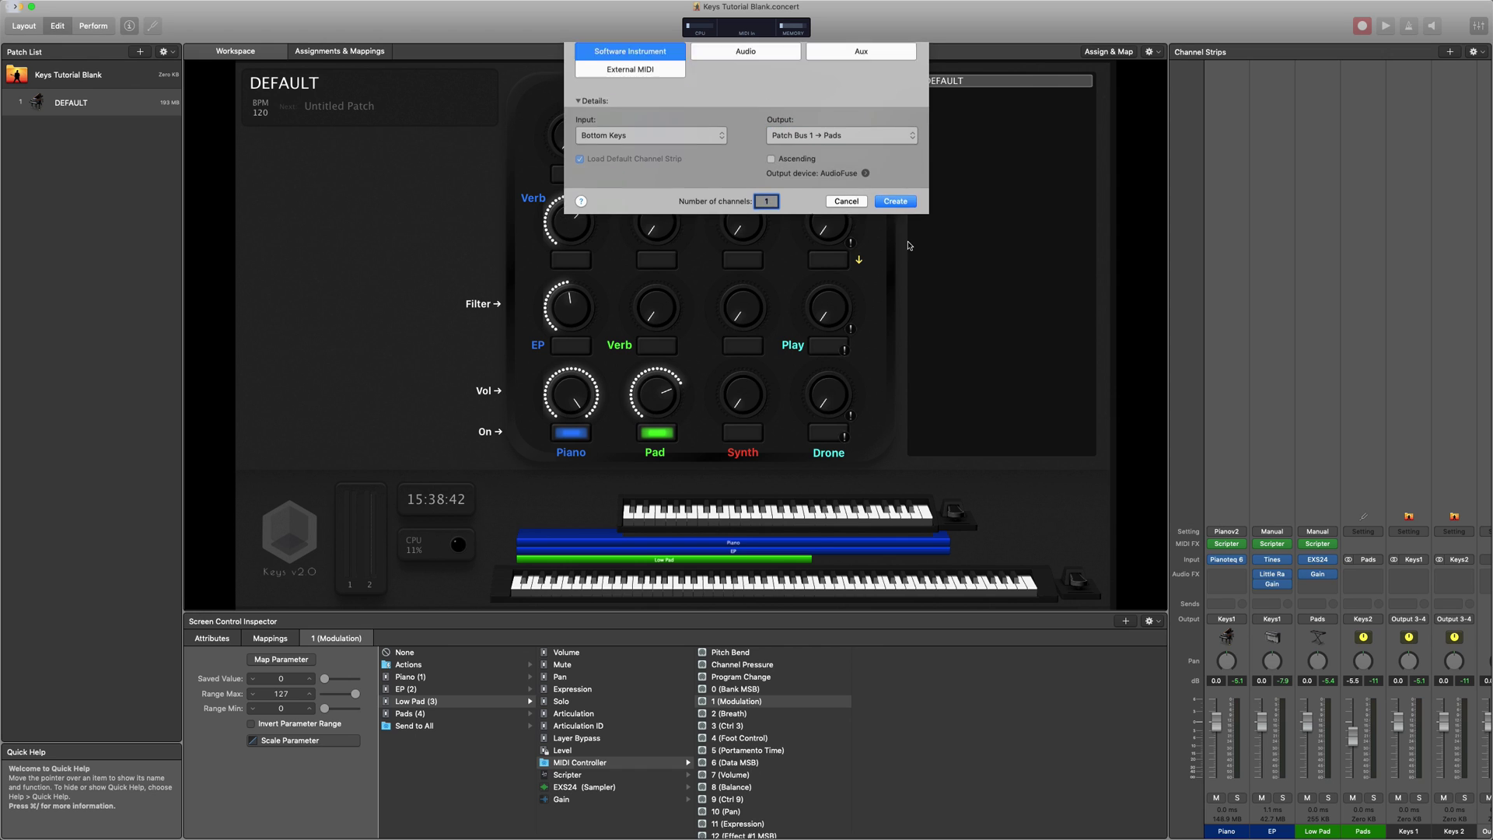
left_click_drag(1406, 832, 1362, 832)
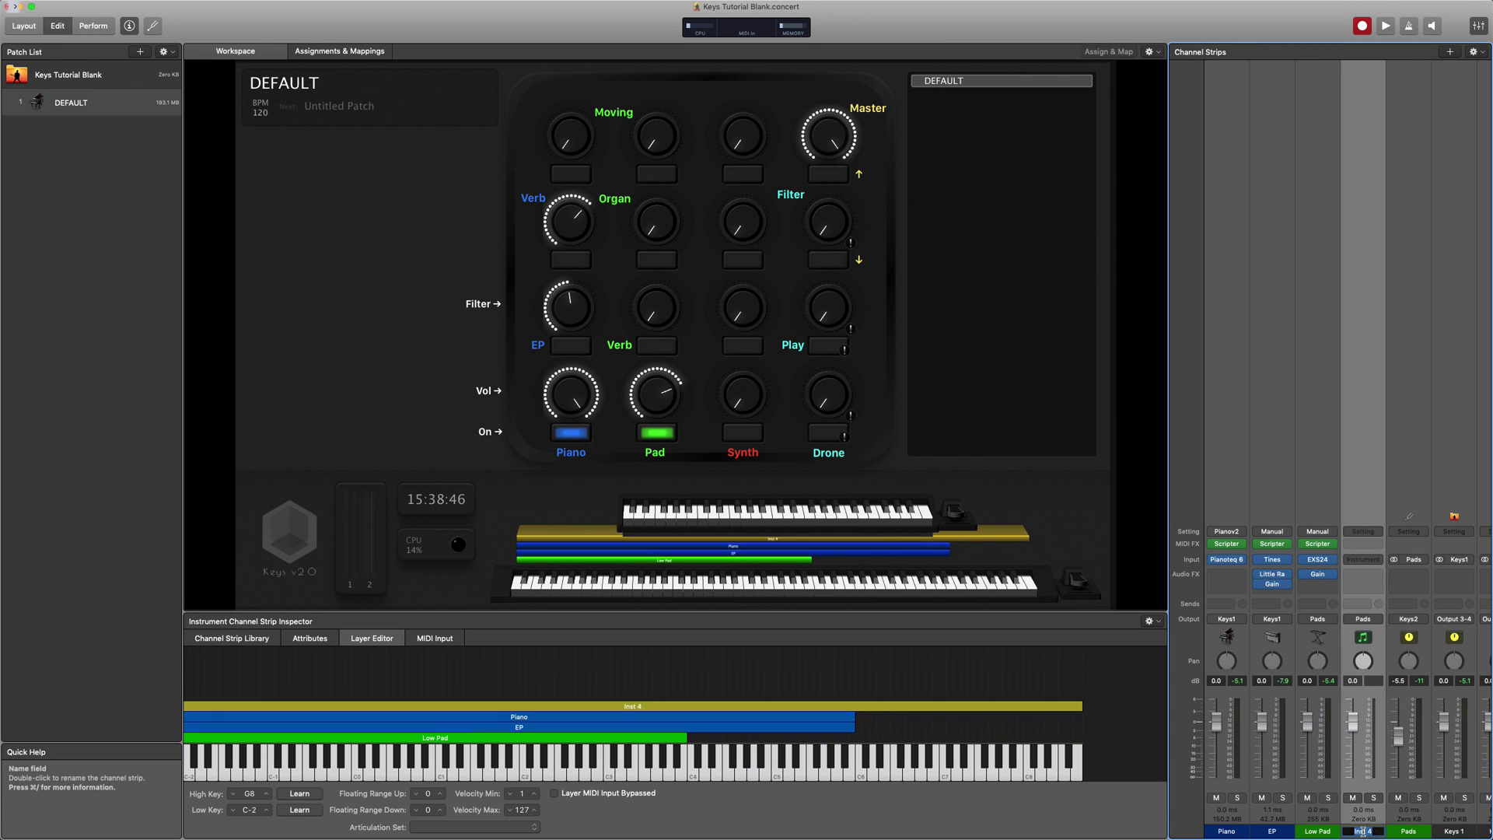
Step: Load the user channel strip setting HighPadv2 on the new strip and name the strip High Pad
key("Return")
left_click(1357, 535)
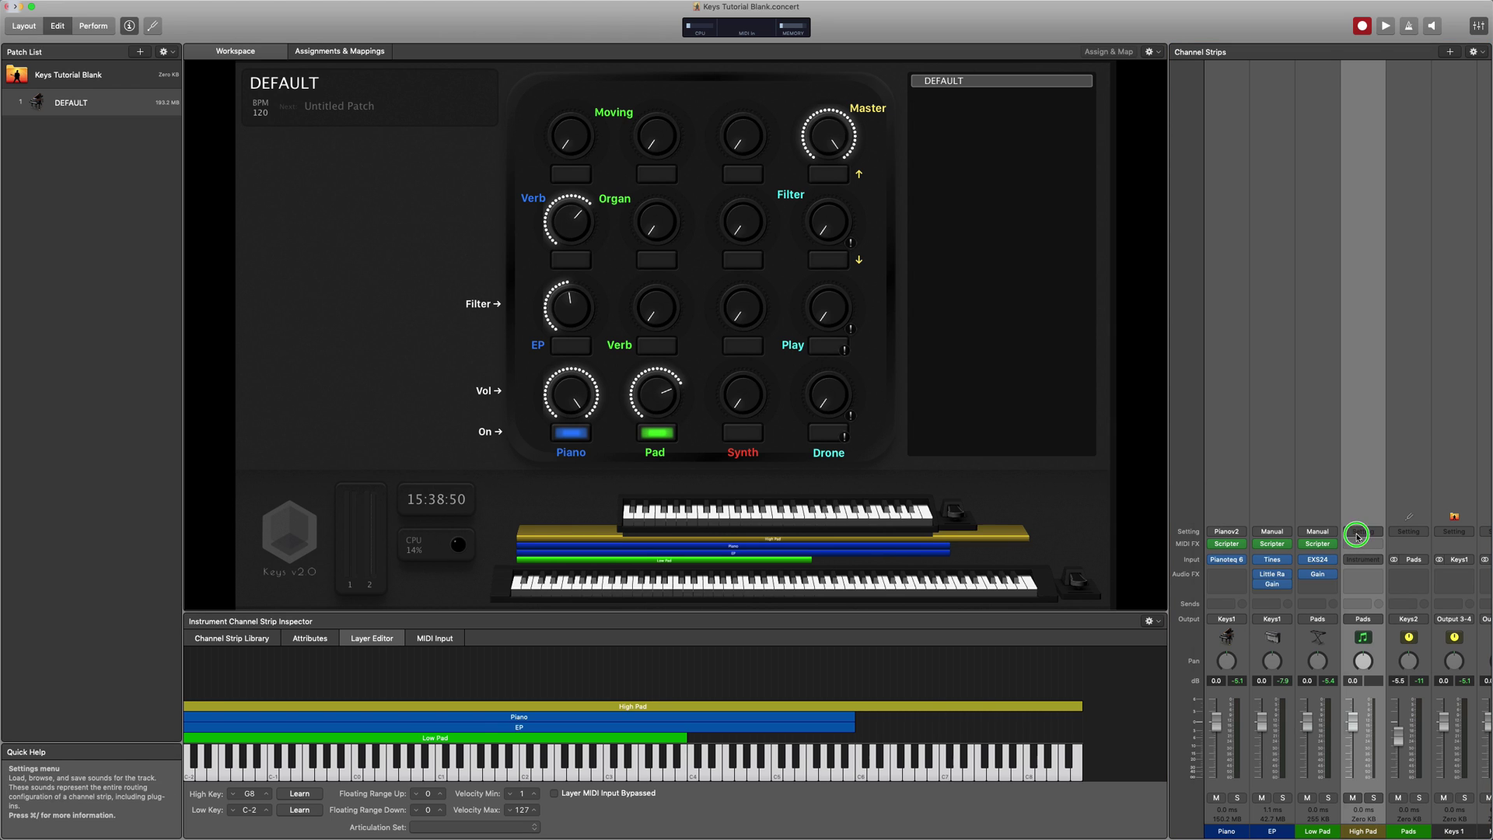
mouse_move(1314, 604)
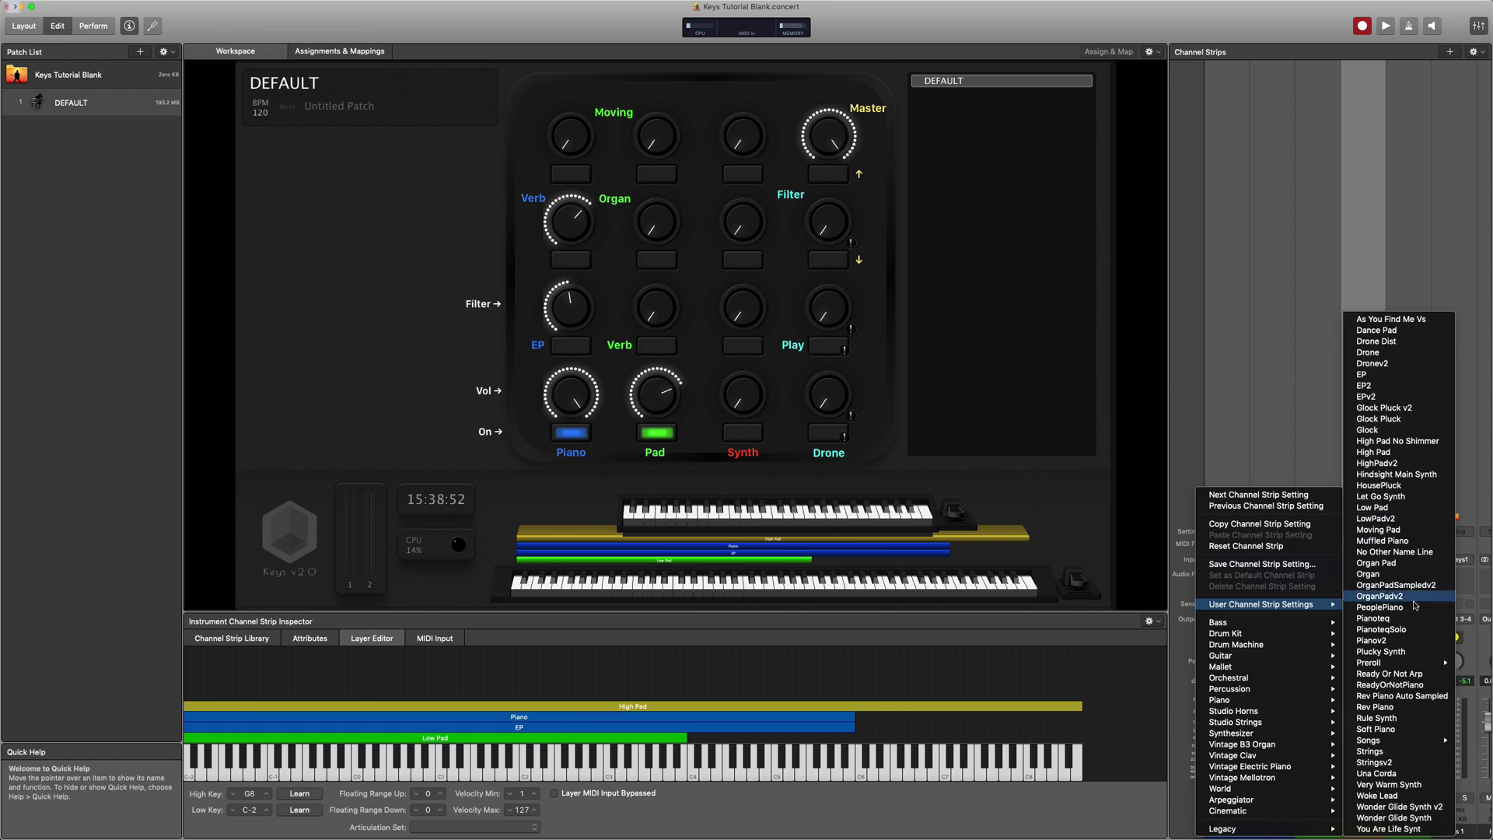
left_click(1392, 463)
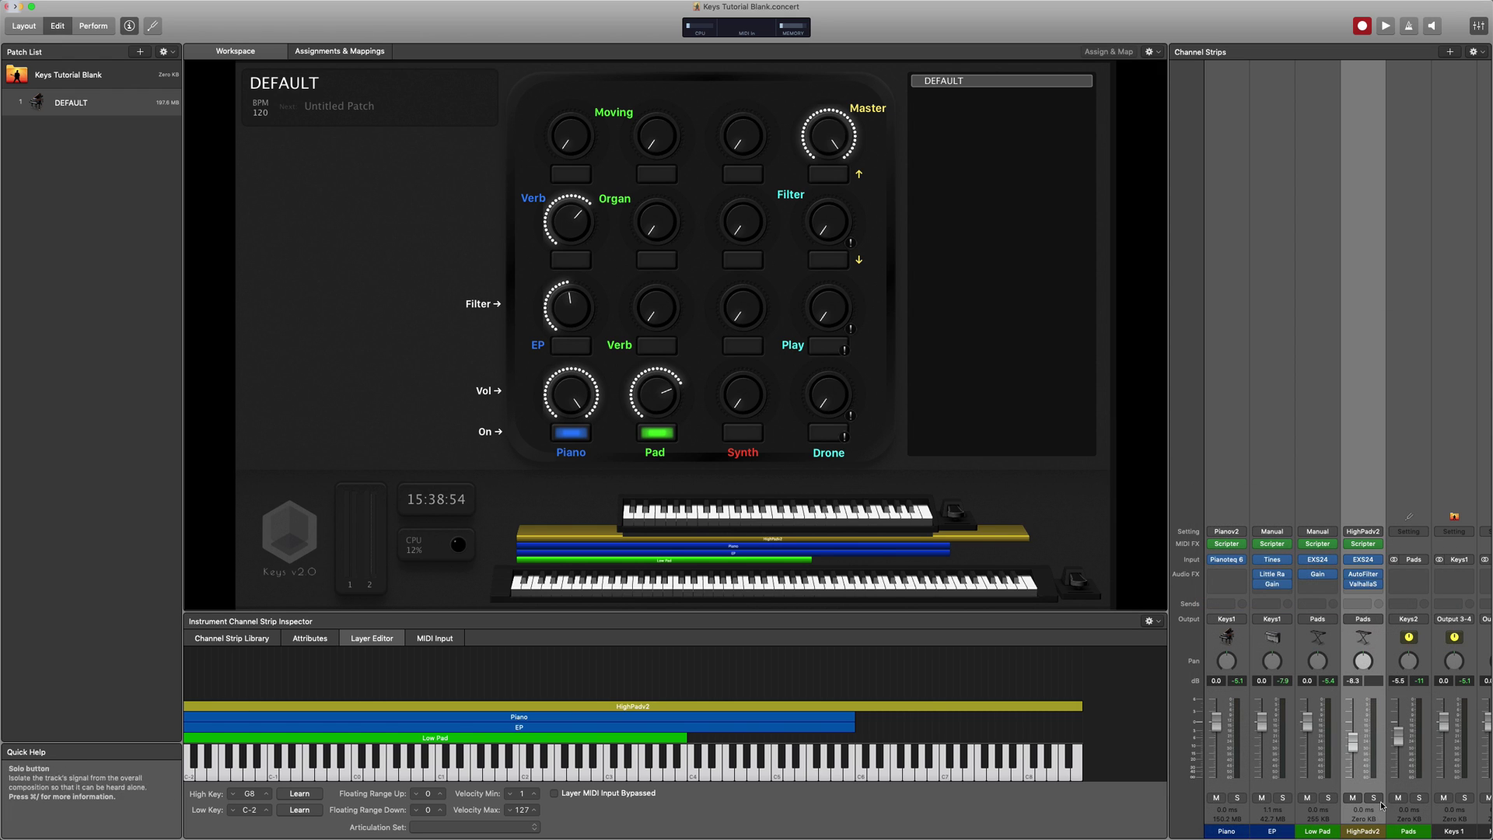
double_click(1363, 831)
type("High Pad")
key("Return")
Step: Shorten the High Pad layer's key range to the same upper limit as Low Pad and color the strip green
left_click_drag(1080, 706, 687, 708)
left_click(299, 638)
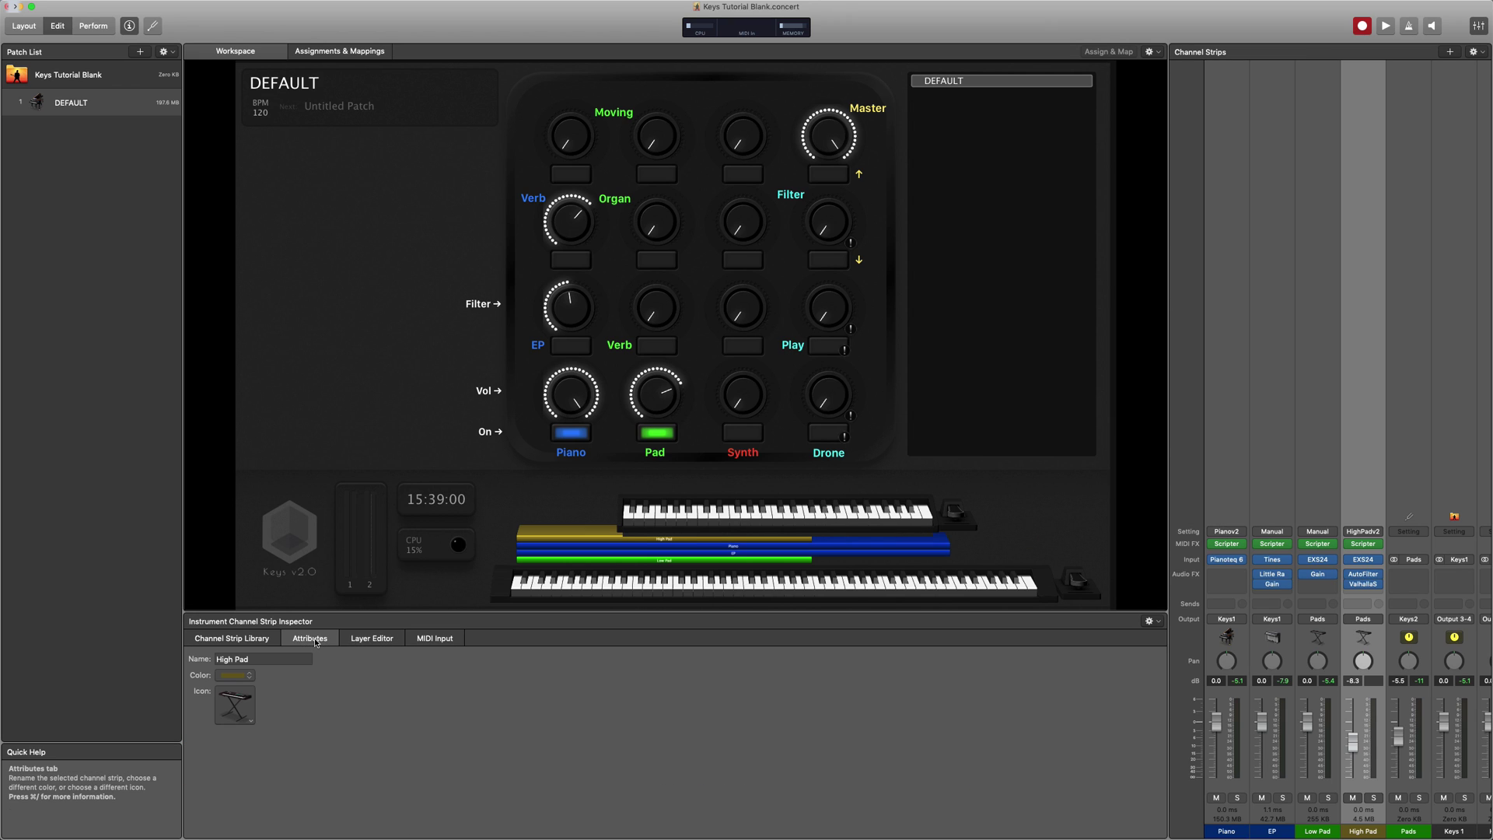
left_click(233, 675)
left_click(244, 778)
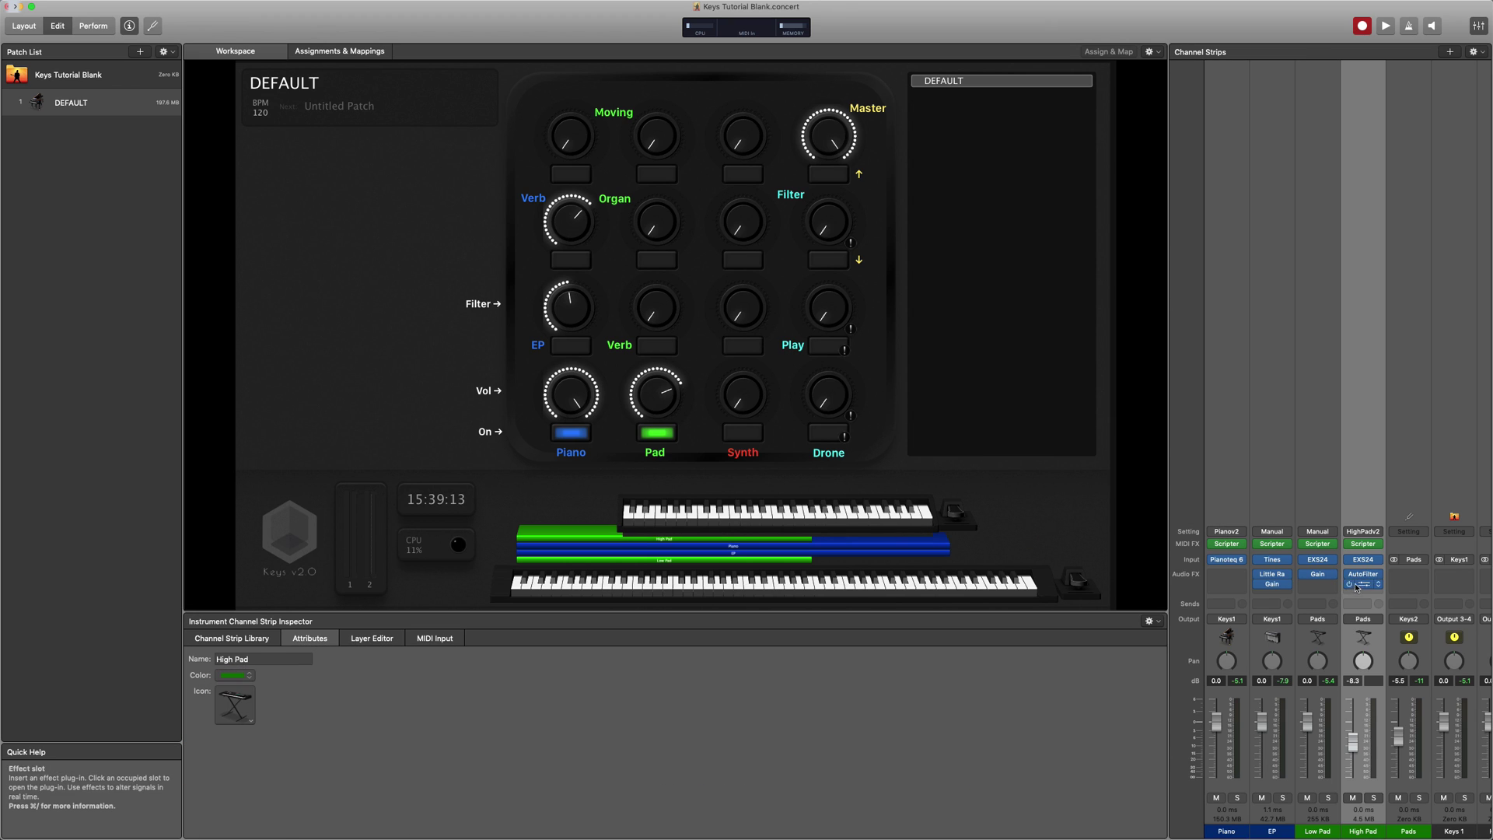
Step: Insert a stereo Gain plug-in at about -8.4 dB on the High Pad strip and raise its volume fader to 0.0 dB
left_click(1362, 593)
mouse_move(1372, 618)
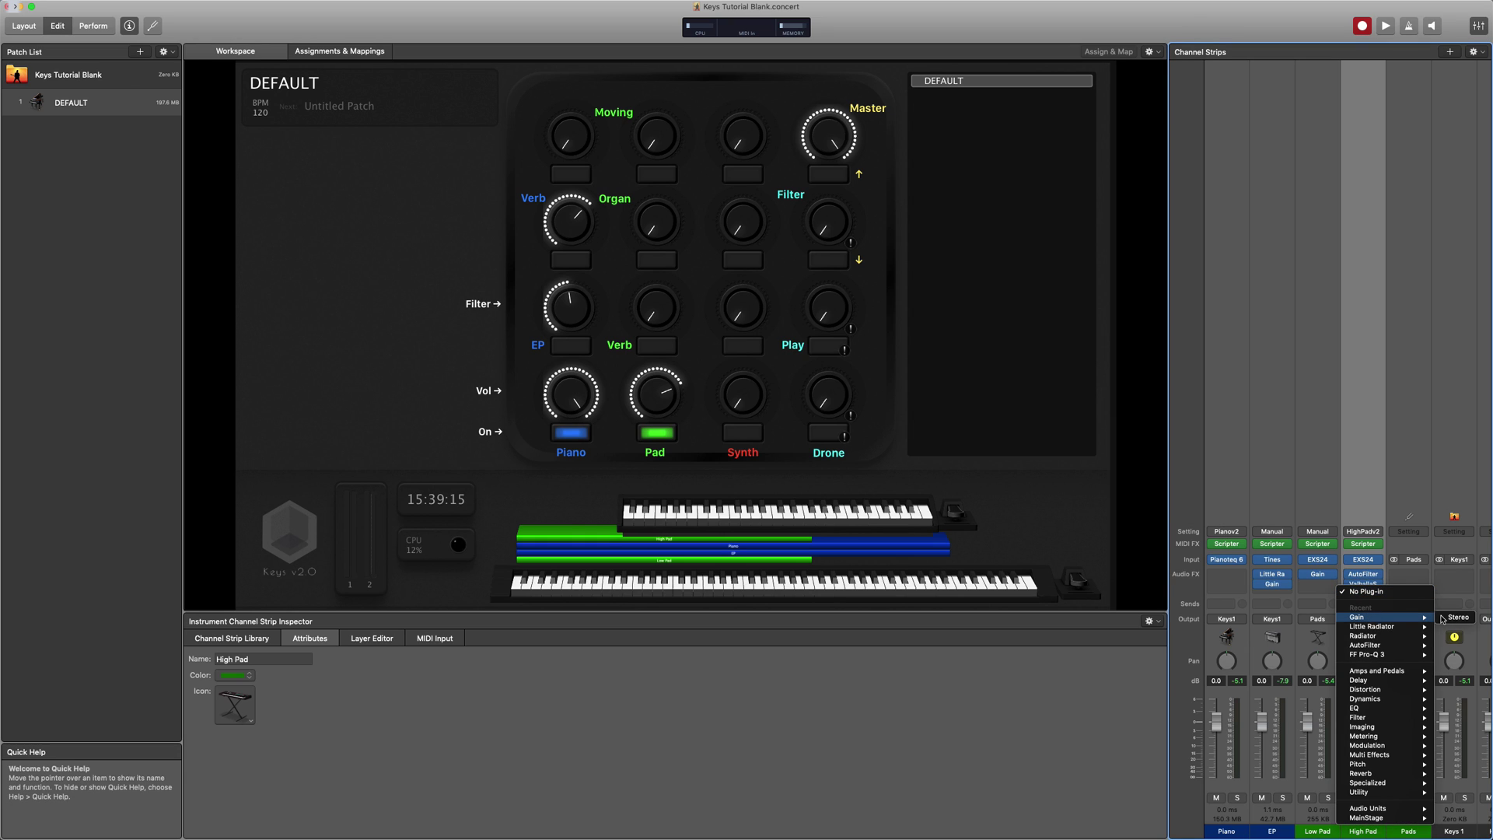
left_click(1447, 618)
left_click_drag(49, 130, 49, 143)
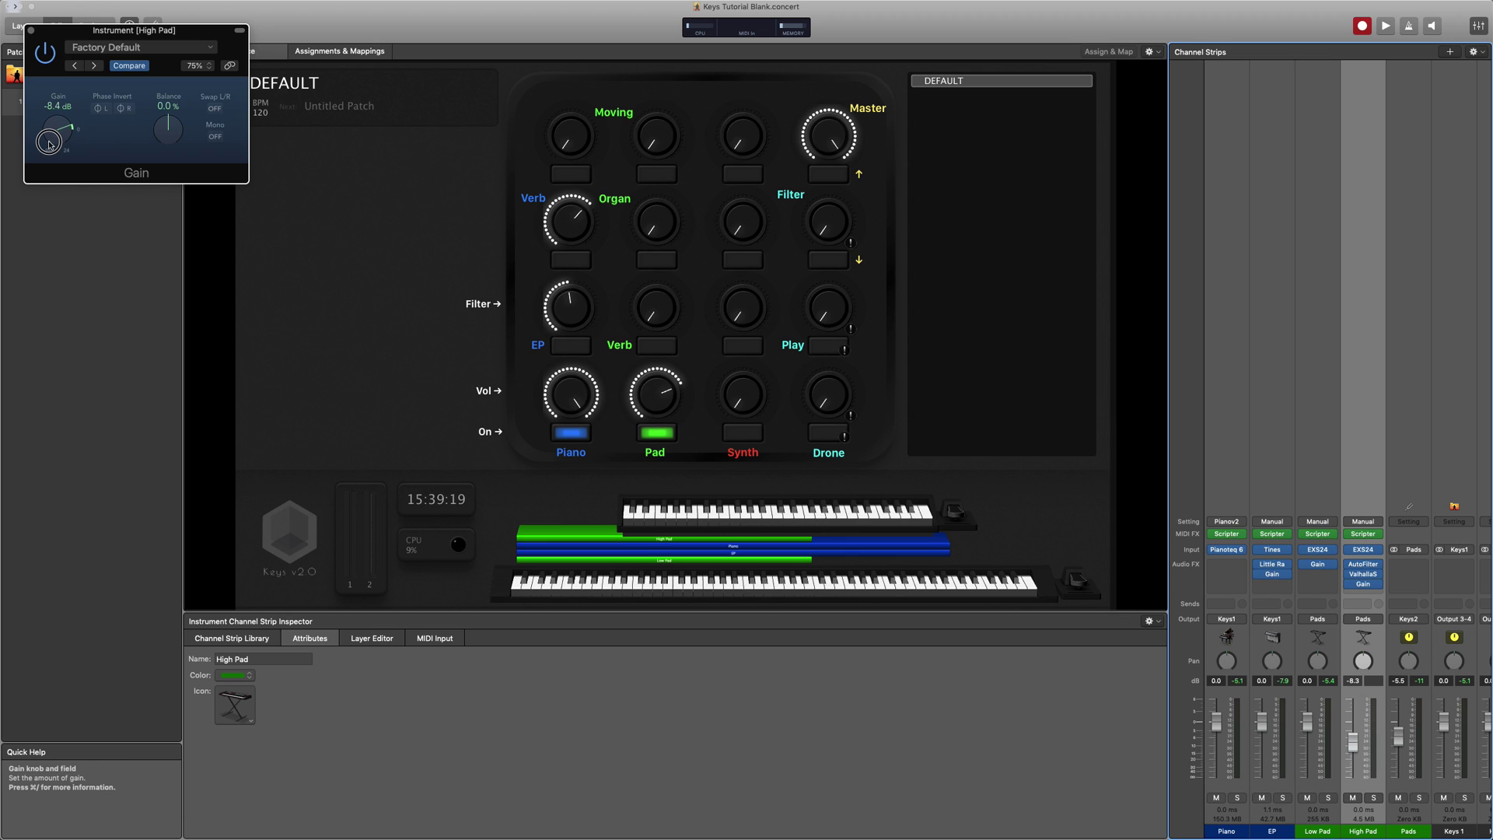
left_click(31, 29)
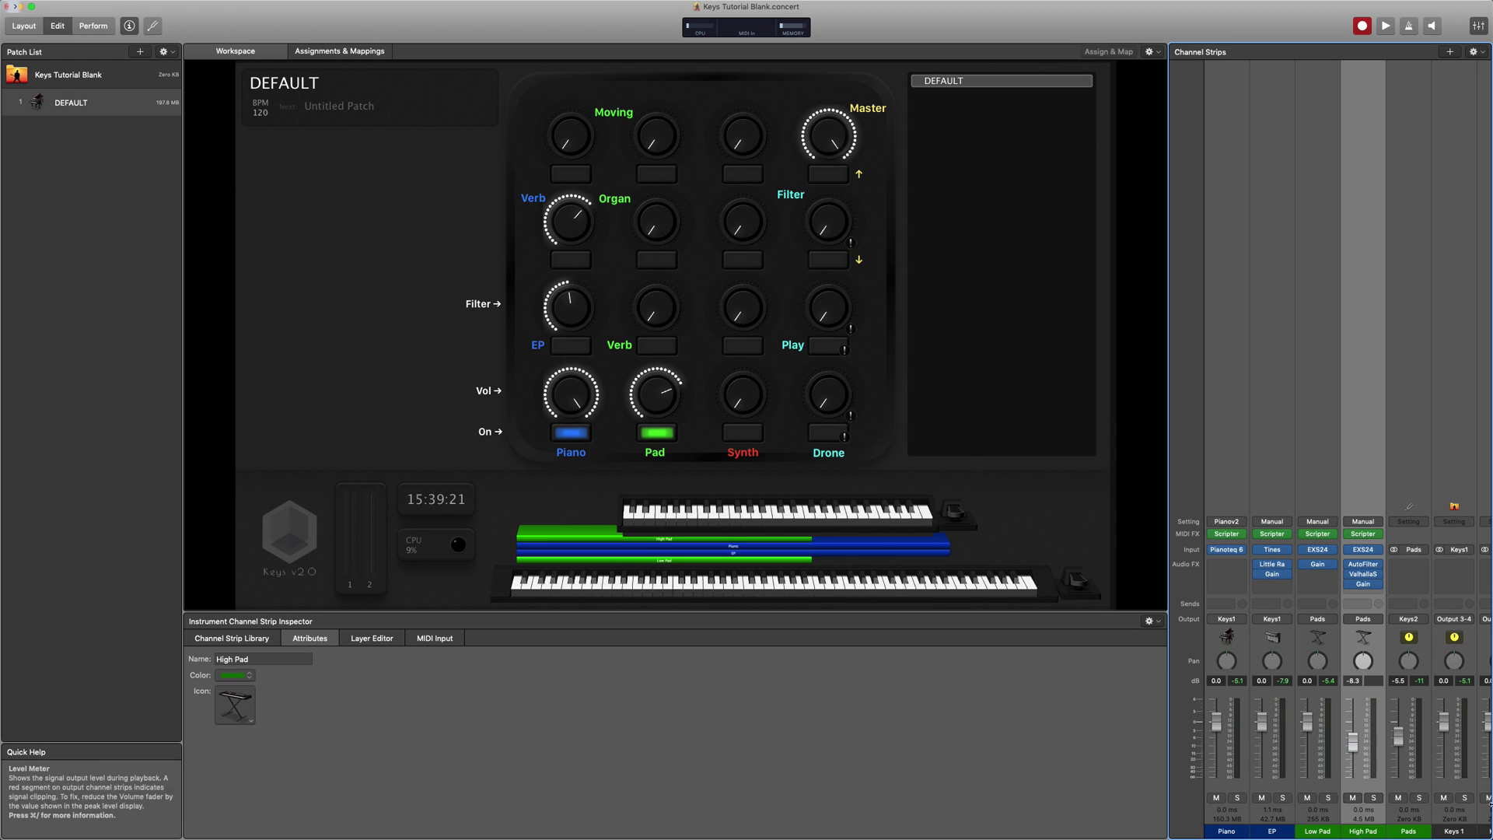
left_click_drag(1353, 744, 1353, 719)
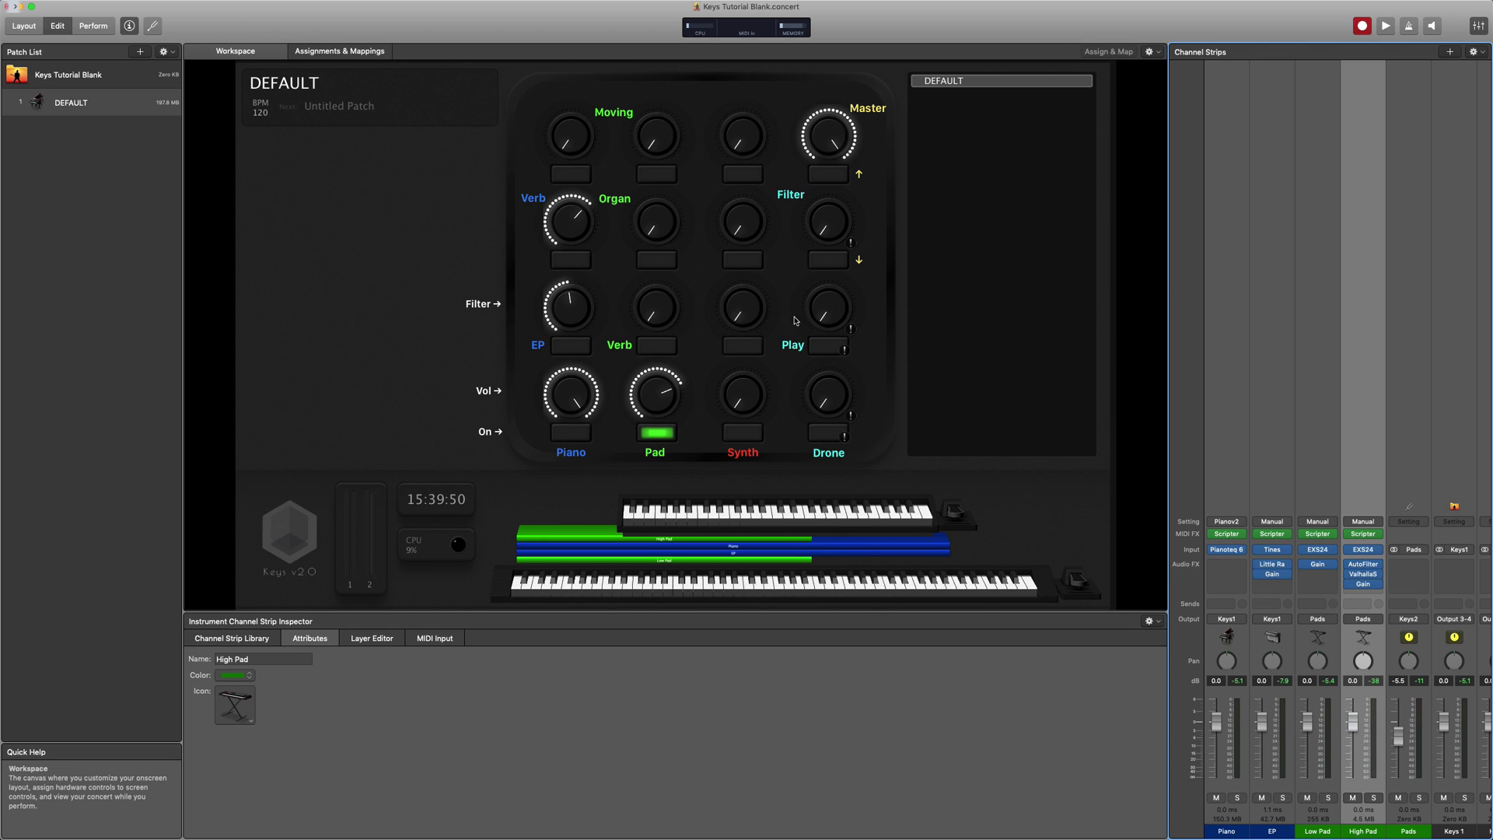
Step: Map the Filter knob in the Pad column to the Cutoff parameter of High Pad's AutoFilter
left_click(657, 308)
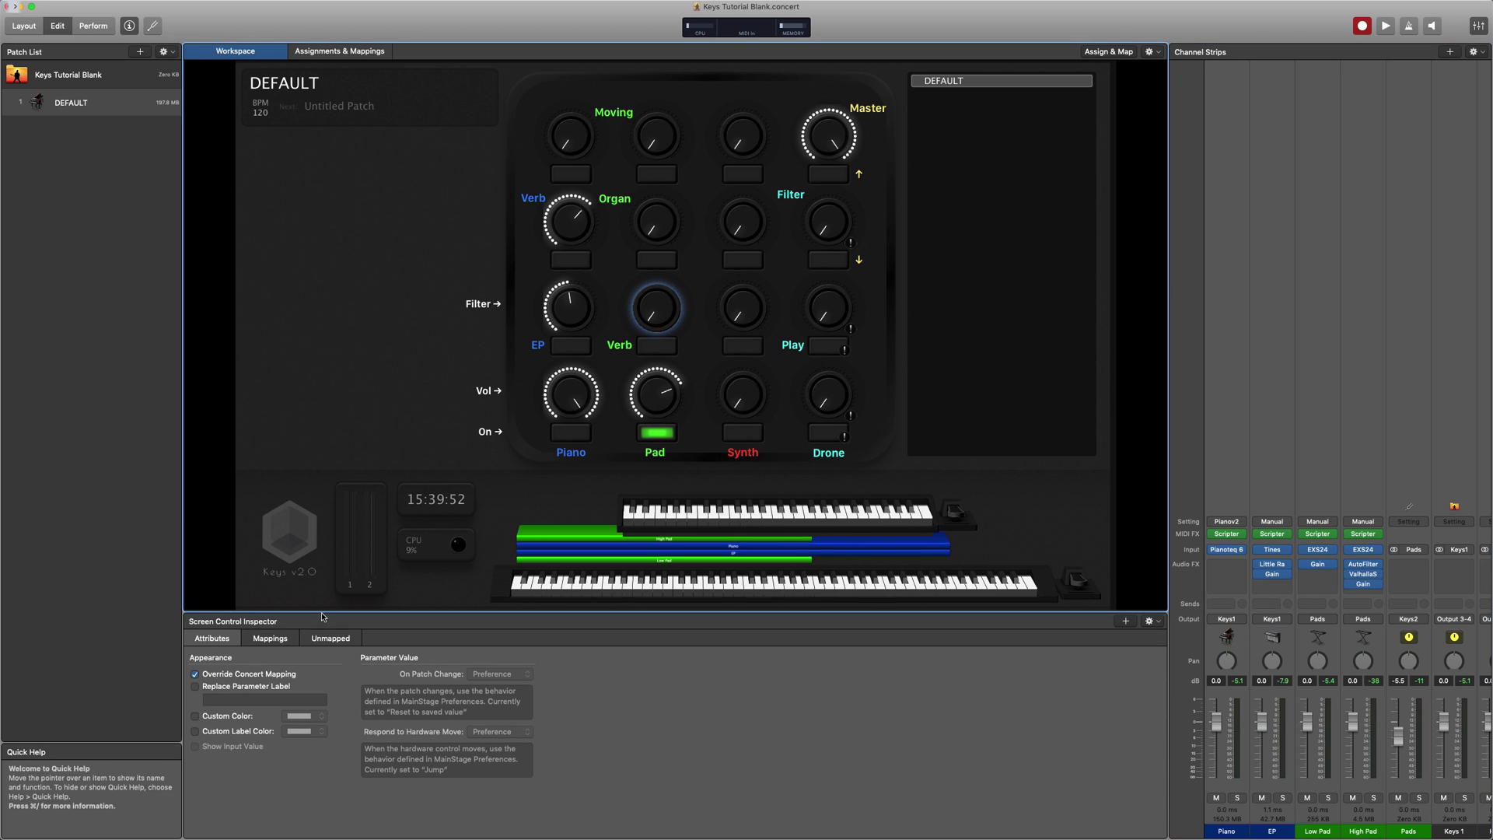
left_click(331, 637)
left_click(424, 713)
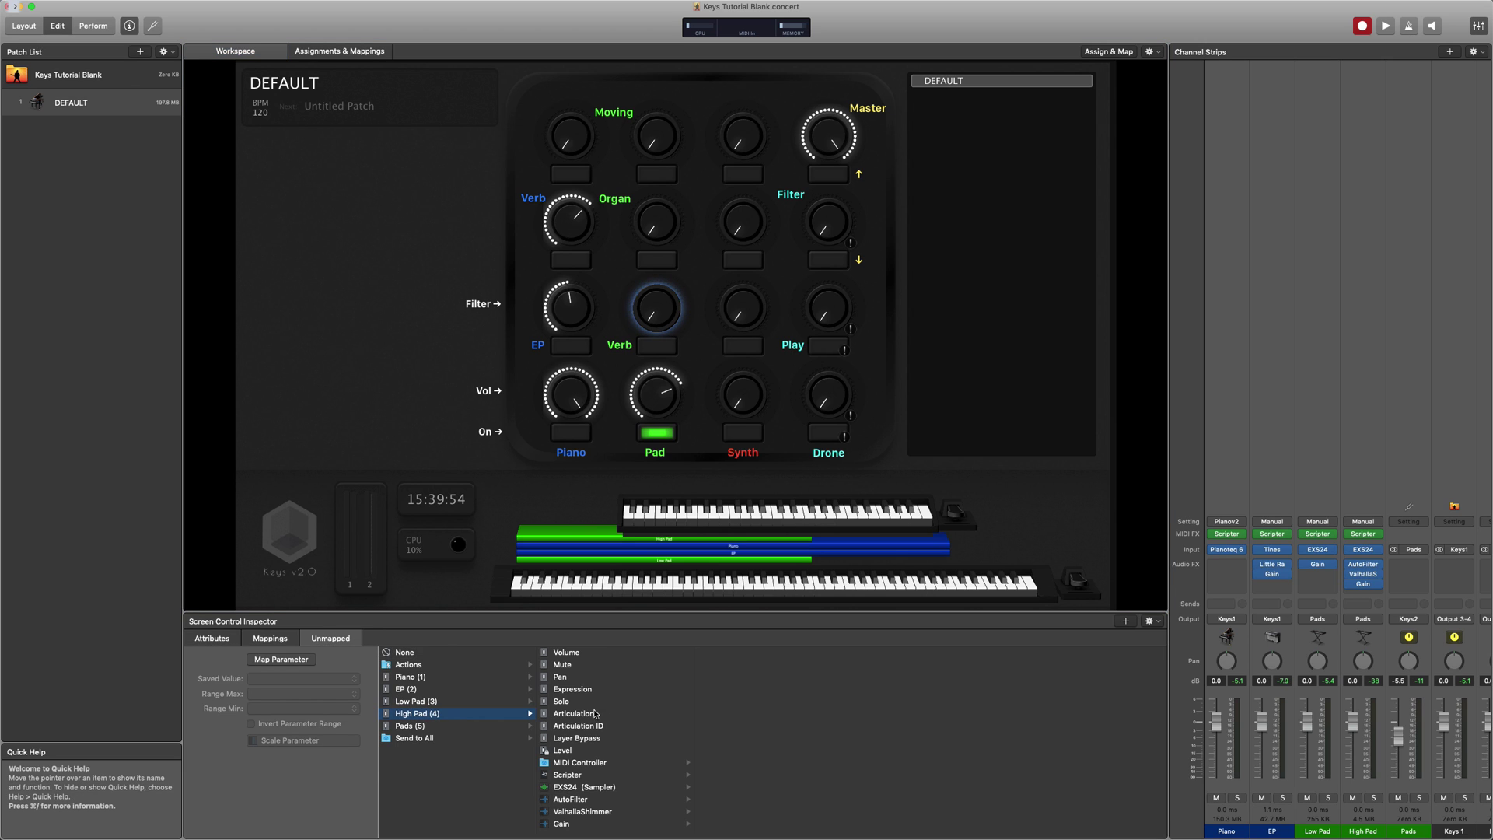
left_click(569, 799)
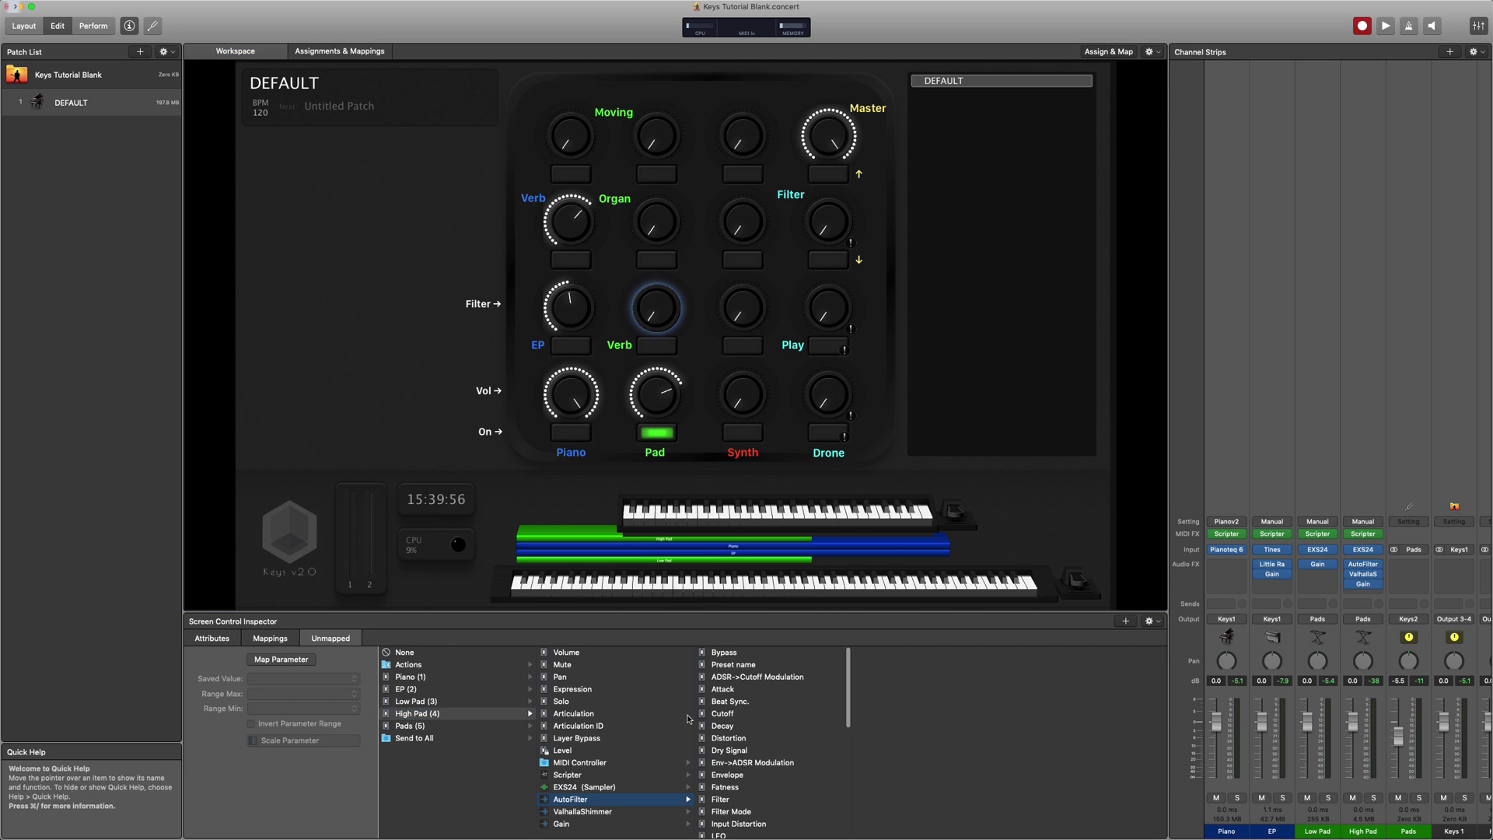
left_click(728, 713)
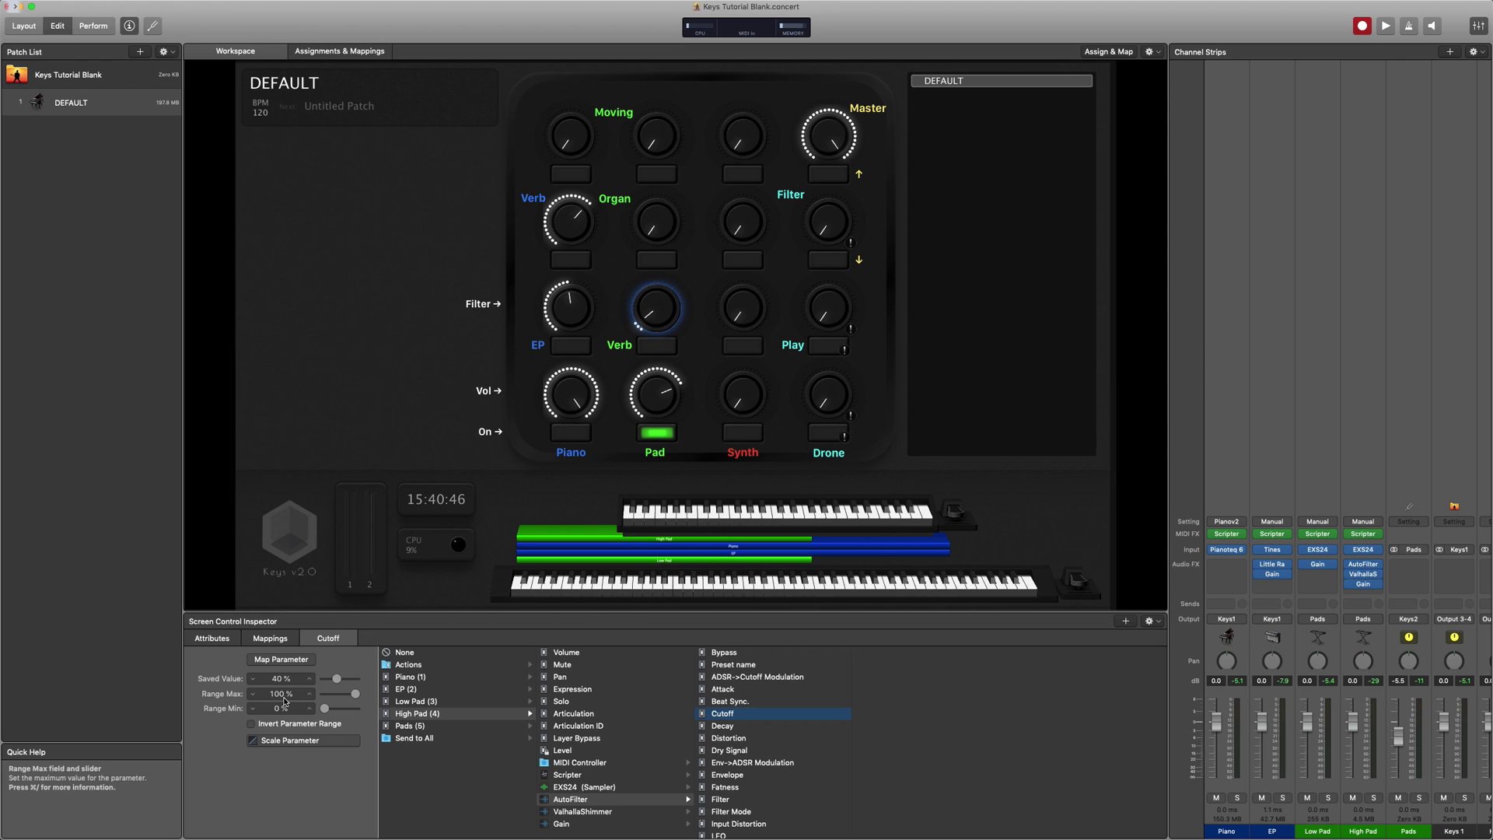
key("Tab")
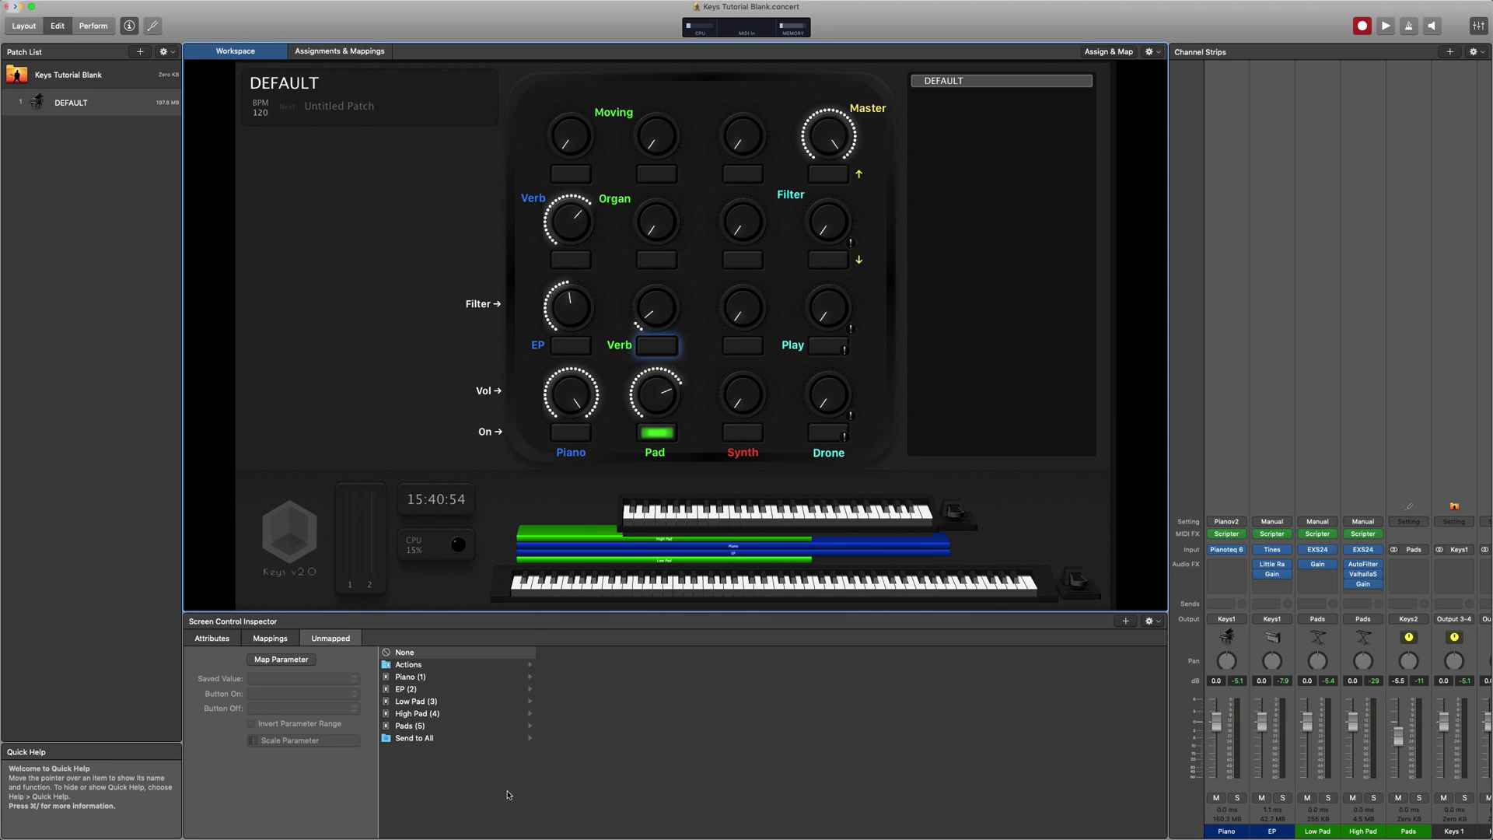
Step: Map the Pad column's Verb button to High Pad's ValhallaShimmer Bypass with an inverted parameter range
left_click(433, 714)
left_click(595, 813)
left_click(723, 653)
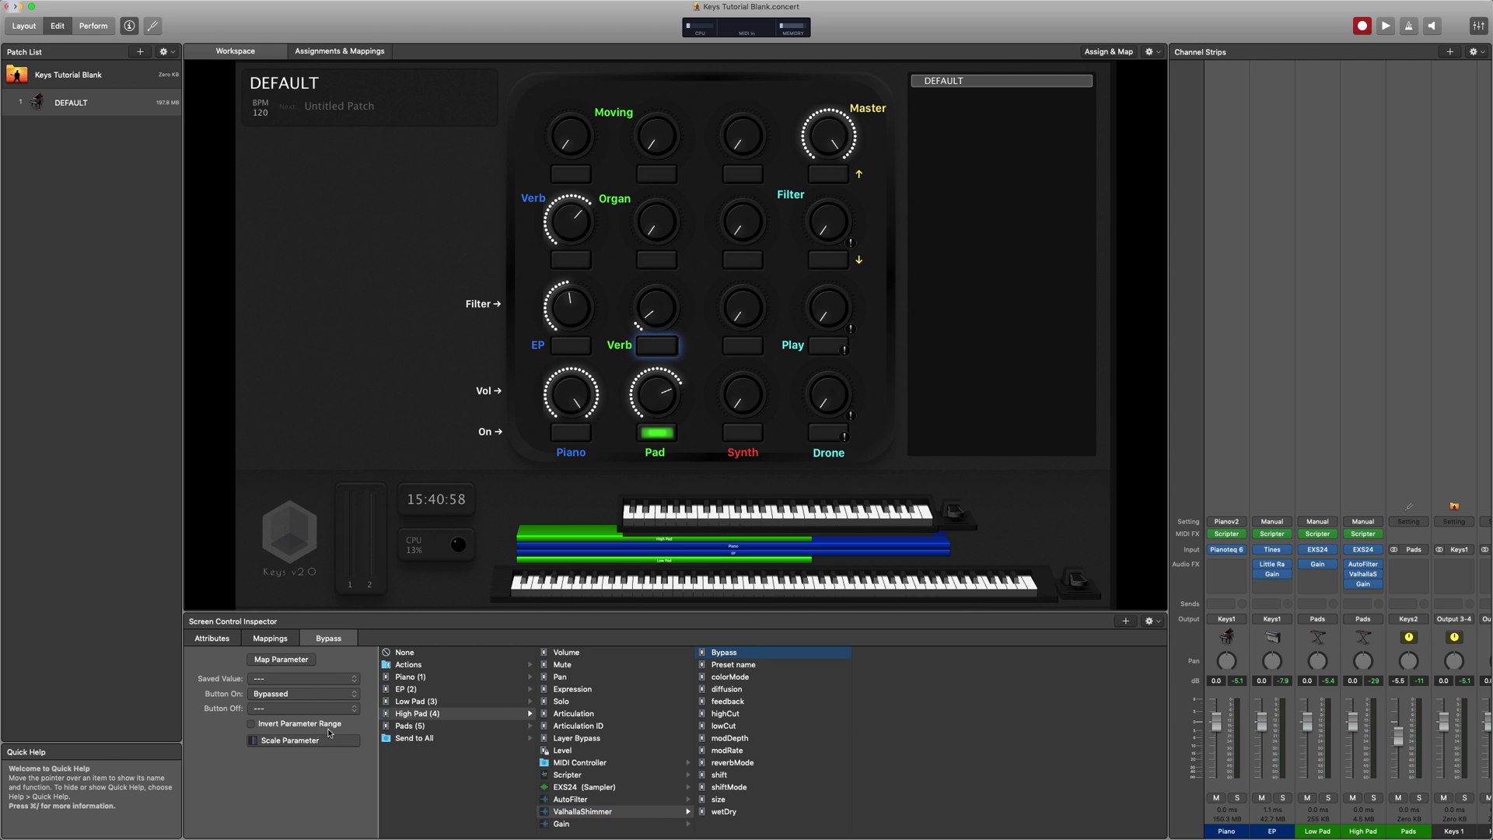
left_click(250, 724)
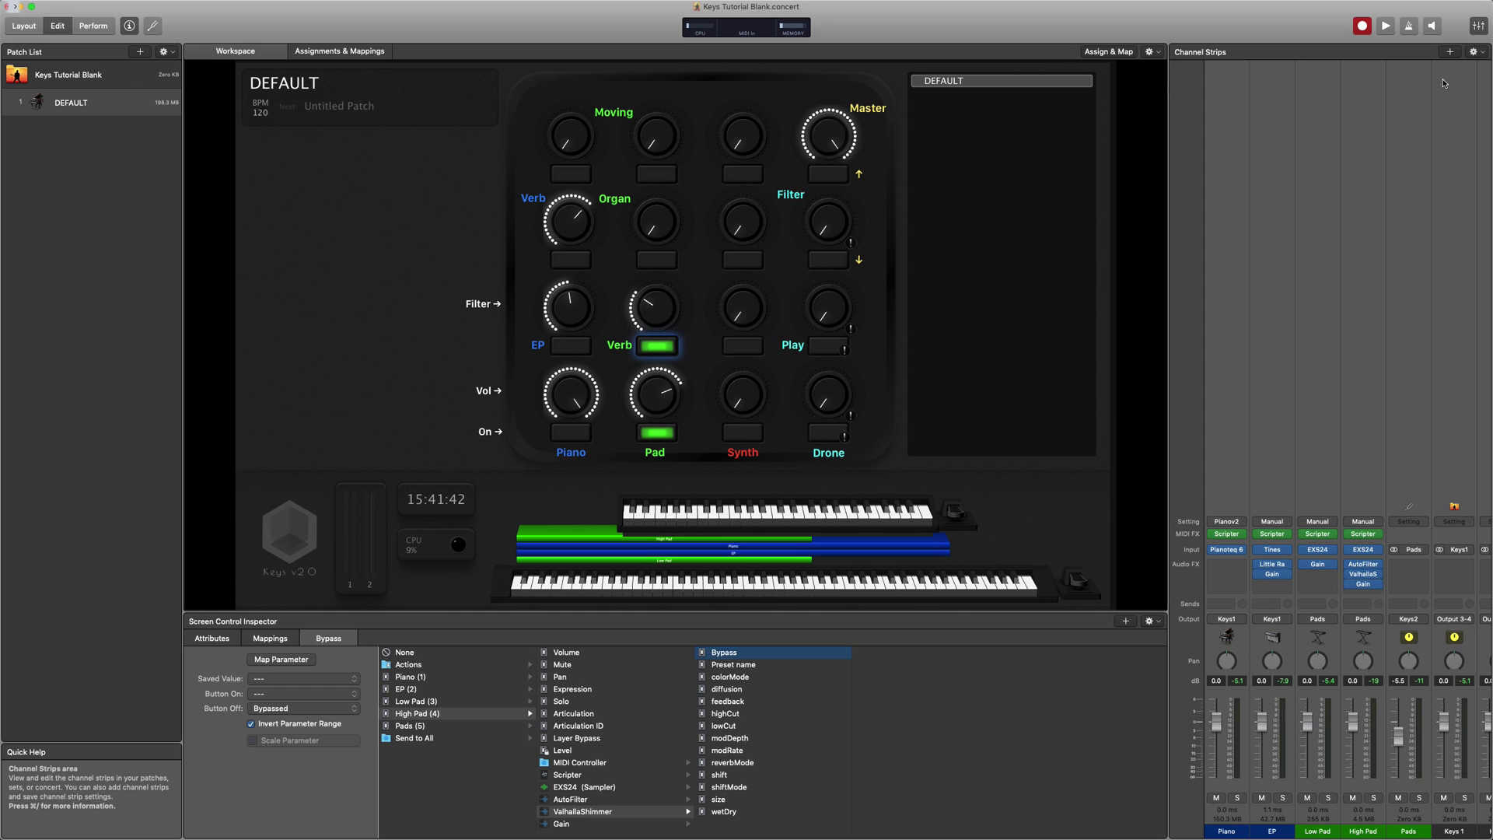
Step: Create a software instrument strip with output Patch Bus 1 → Pads after High Pad and load the user setting OrganPadSampledv2
left_click(1449, 51)
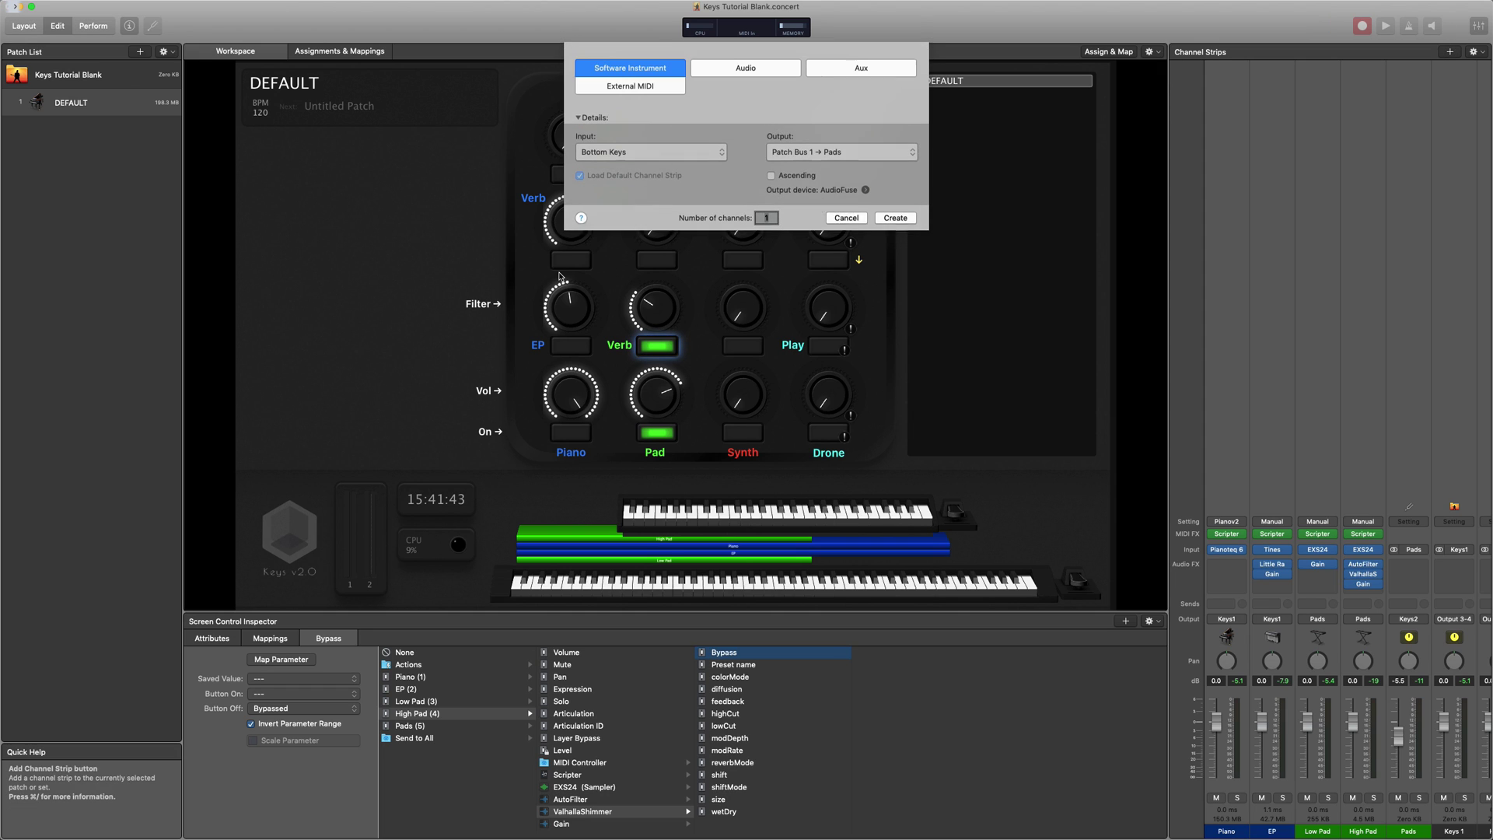
left_click(895, 221)
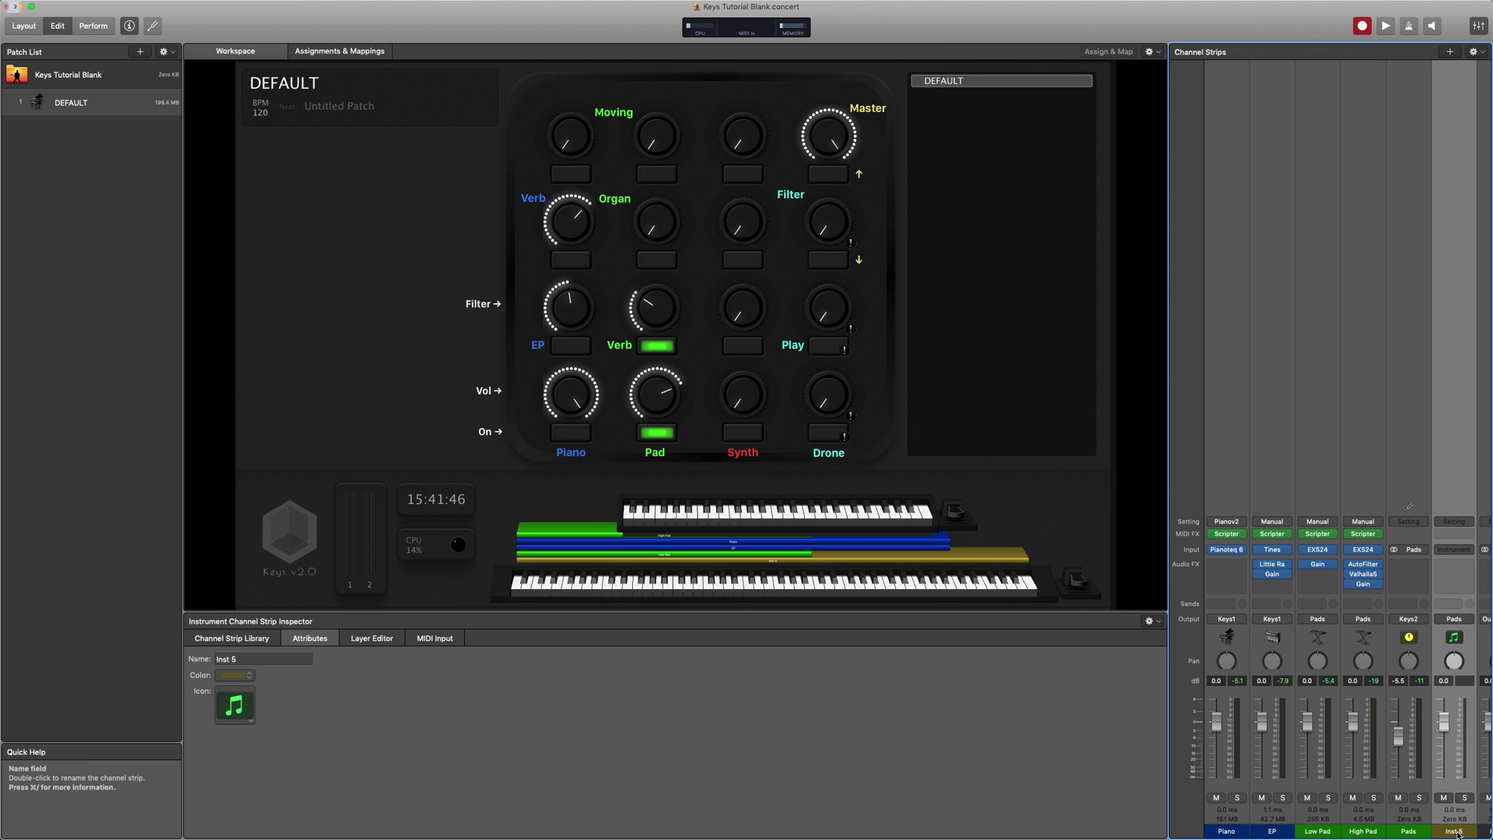
left_click_drag(1454, 831, 1409, 831)
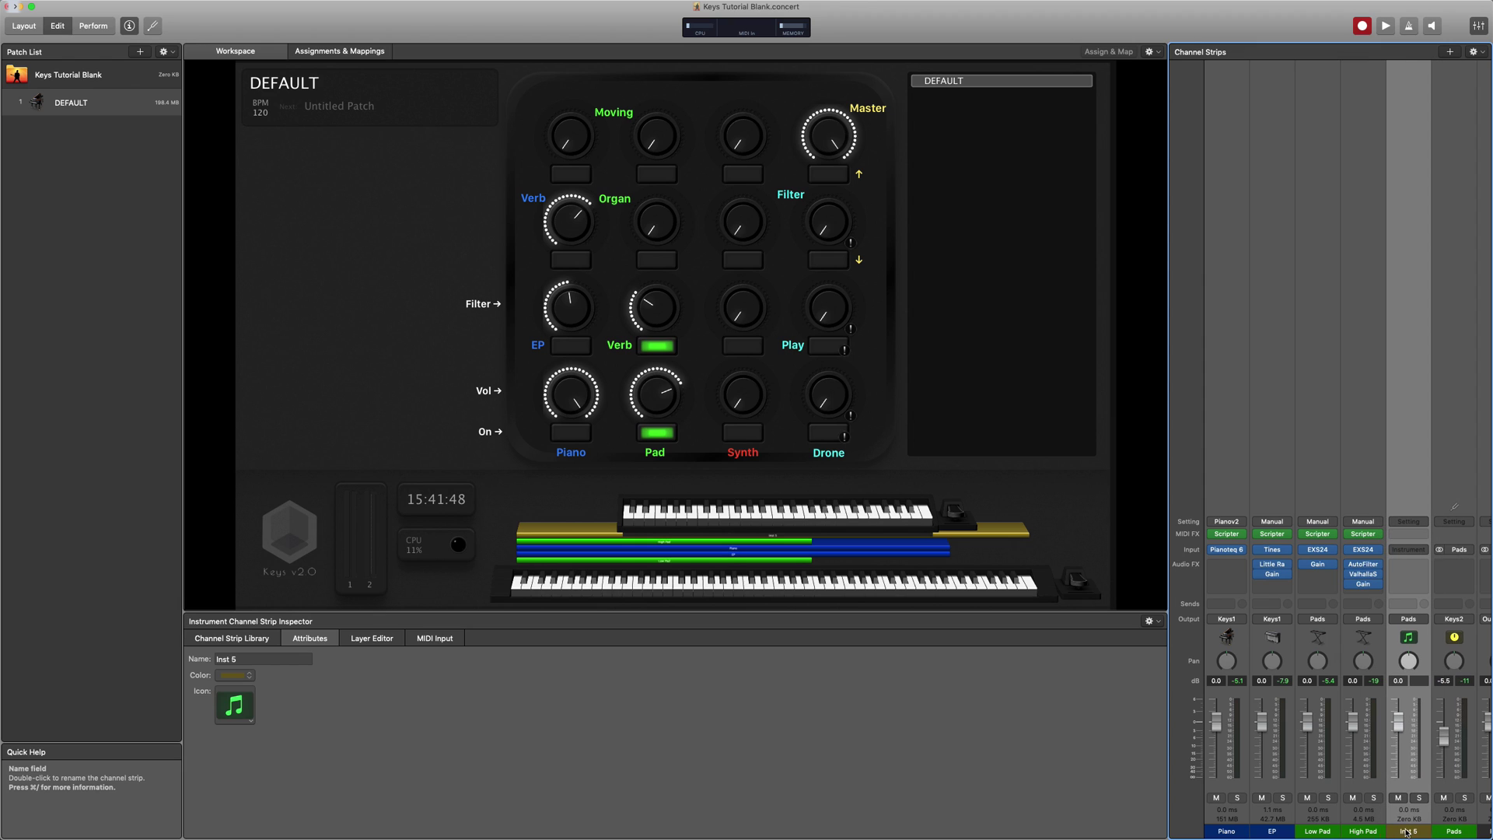
left_click(1408, 521)
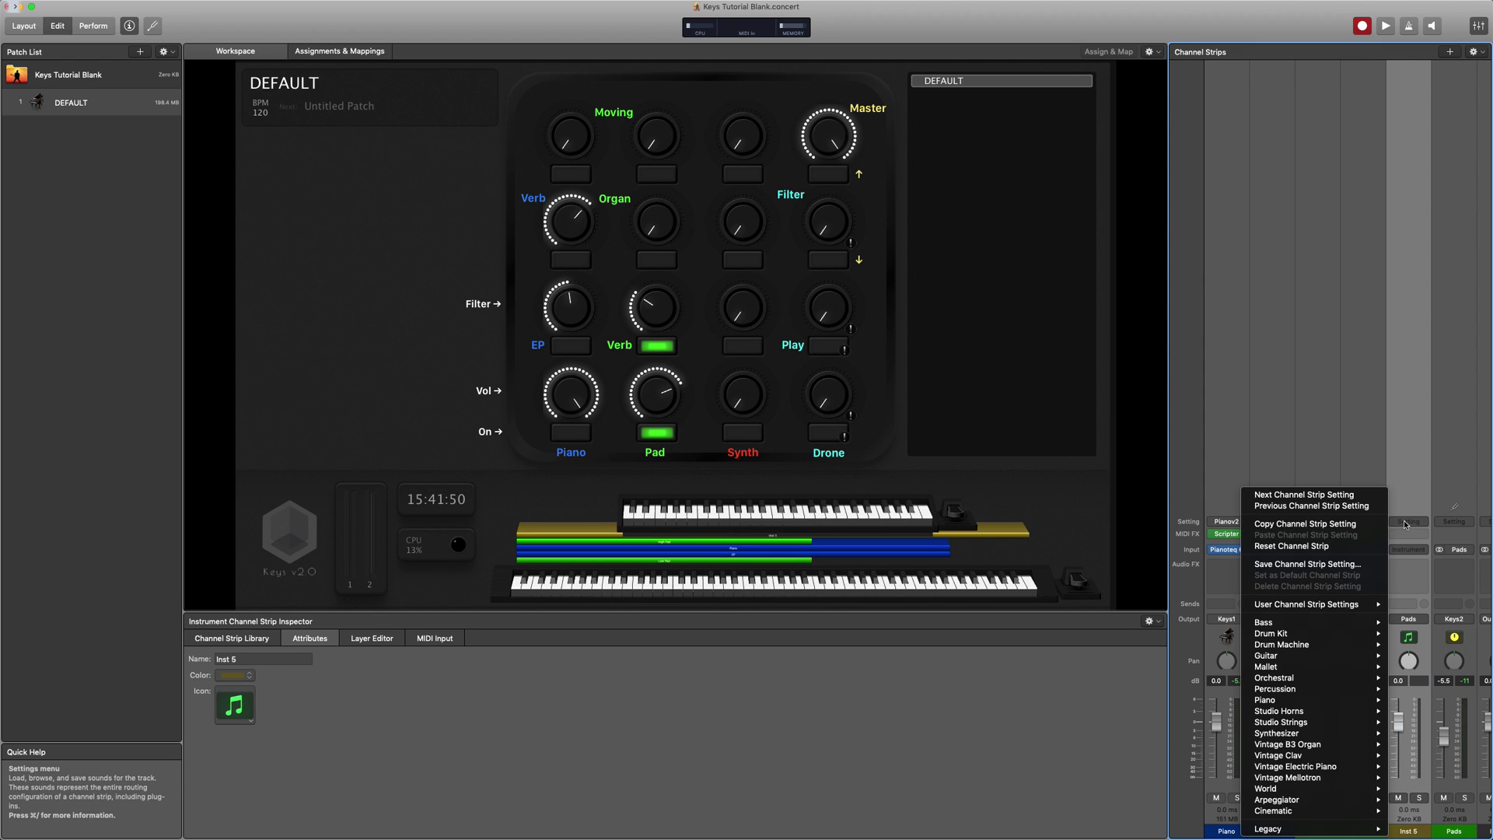
mouse_move(1320, 607)
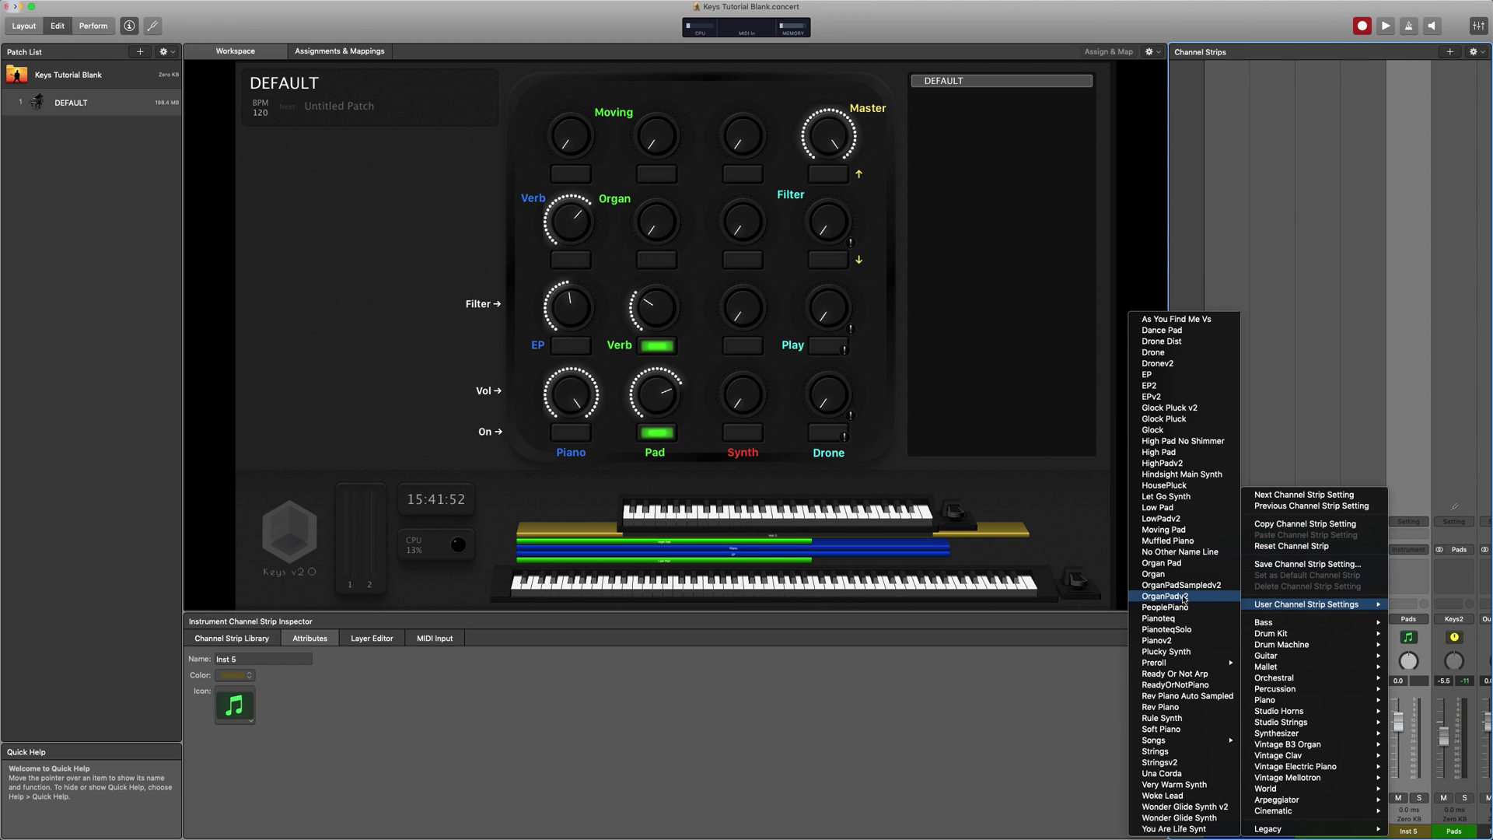
left_click(1181, 585)
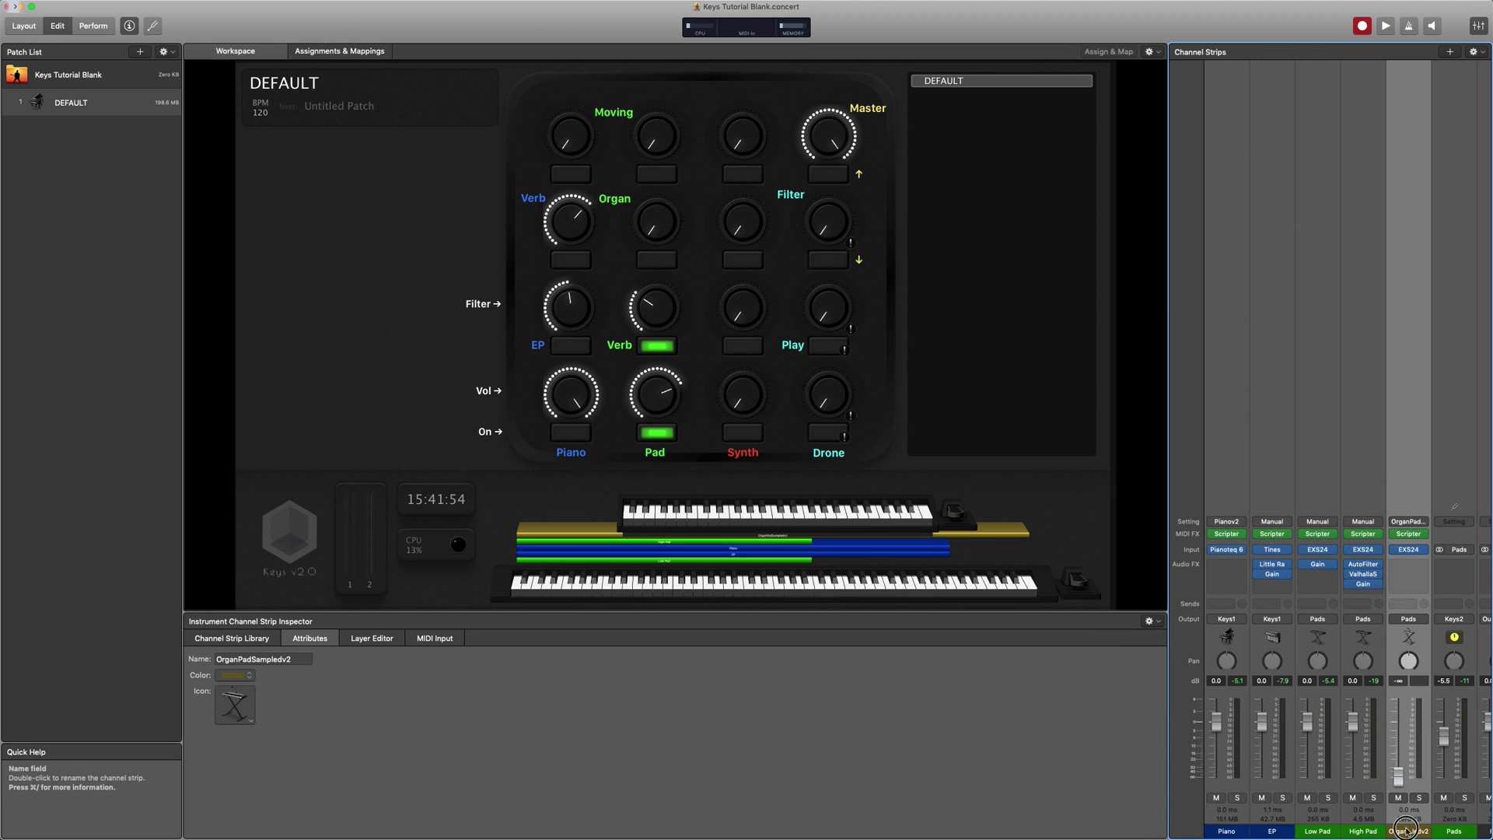
Step: Name the newly loaded strip Organ Pad and color it green
type("Organ Pad")
key("Return")
left_click(233, 675)
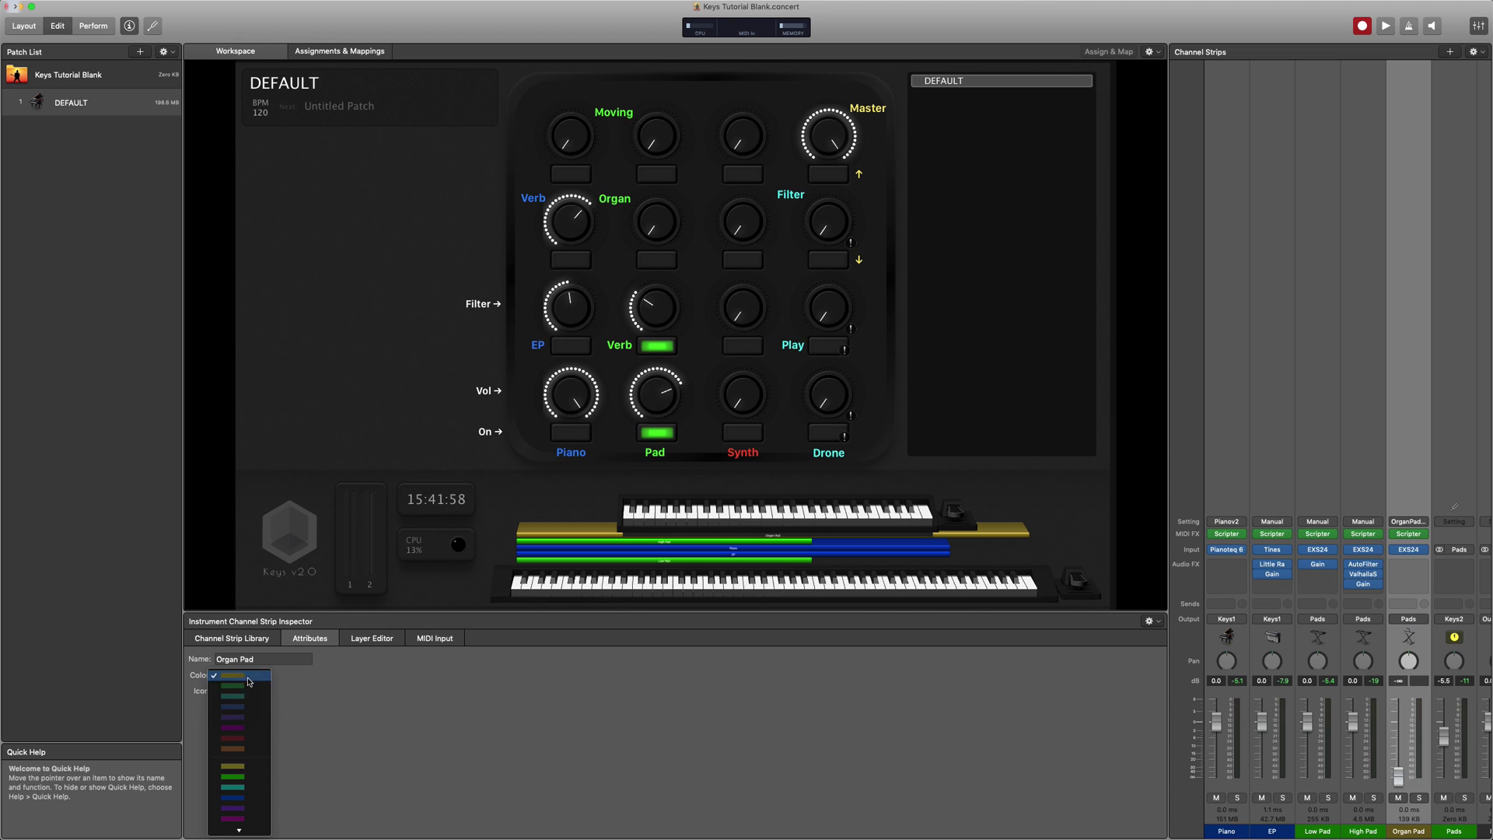
left_click(235, 777)
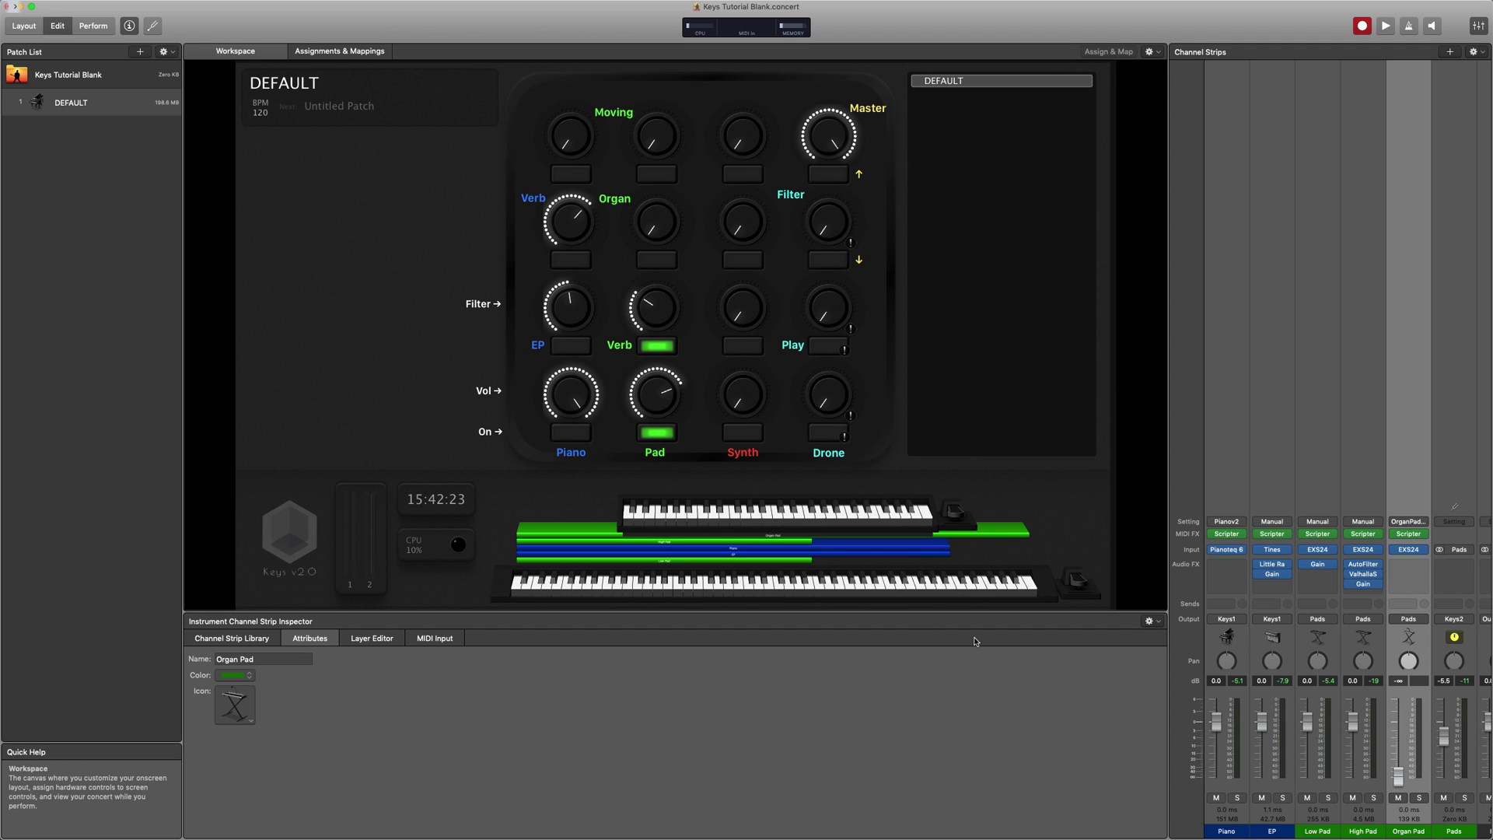
Step: Override the Organ knob's concert mapping and map it to Low Pad's Volume, limited to +0.0 dB with an inverted parameter range
left_click(656, 222)
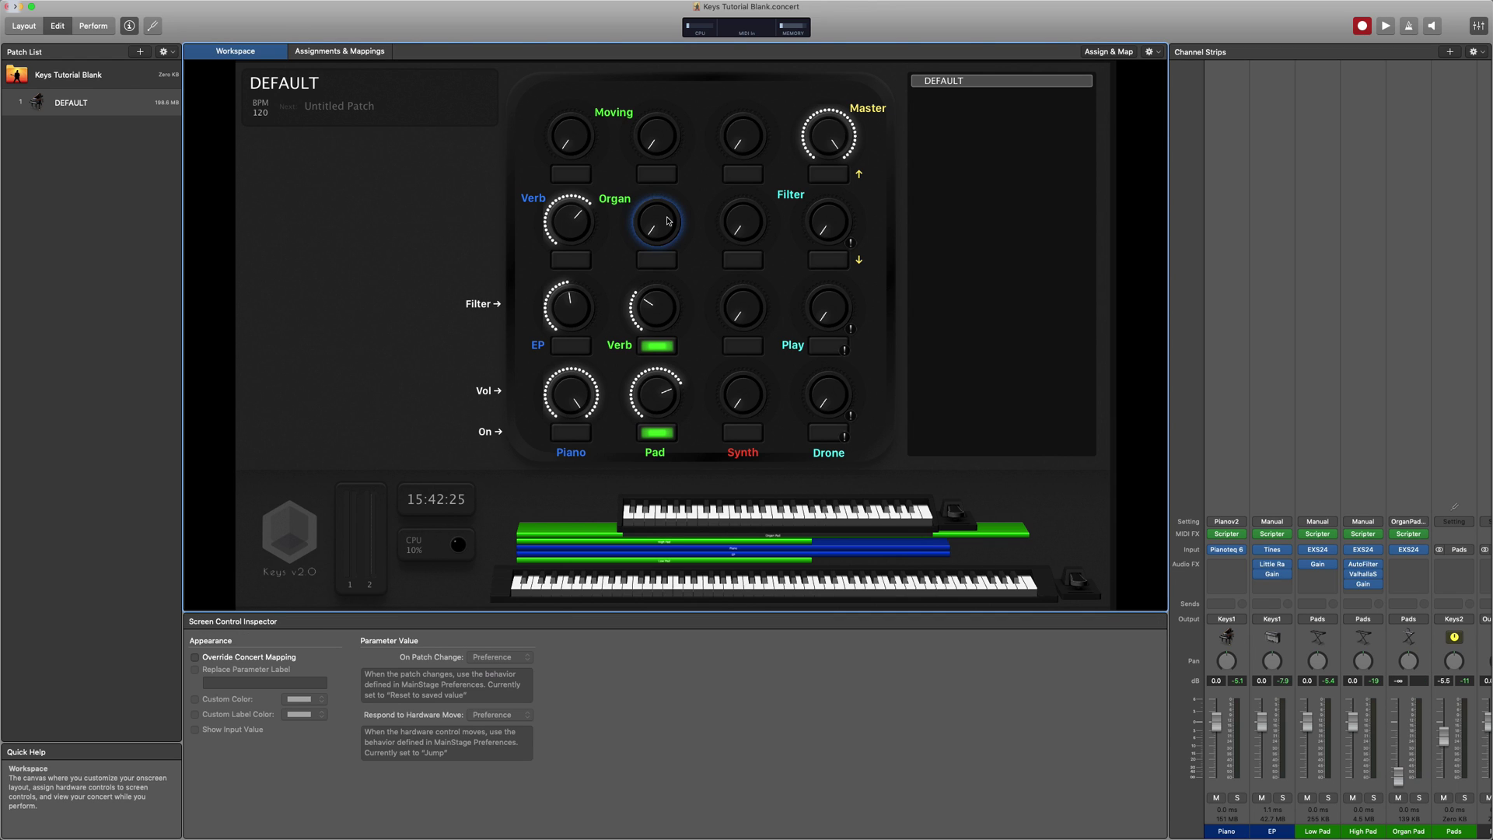
left_click(262, 658)
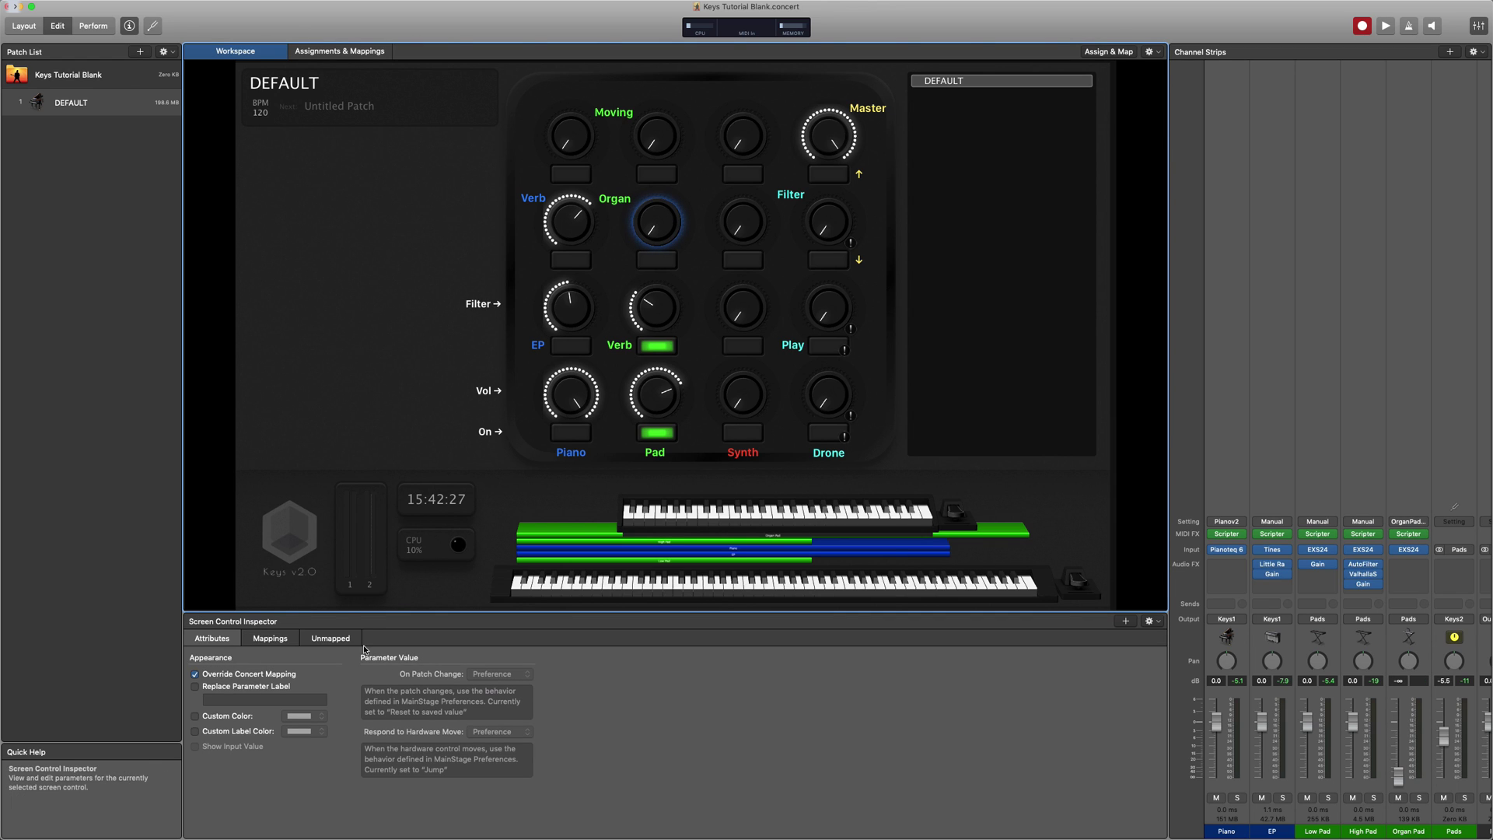
left_click(331, 637)
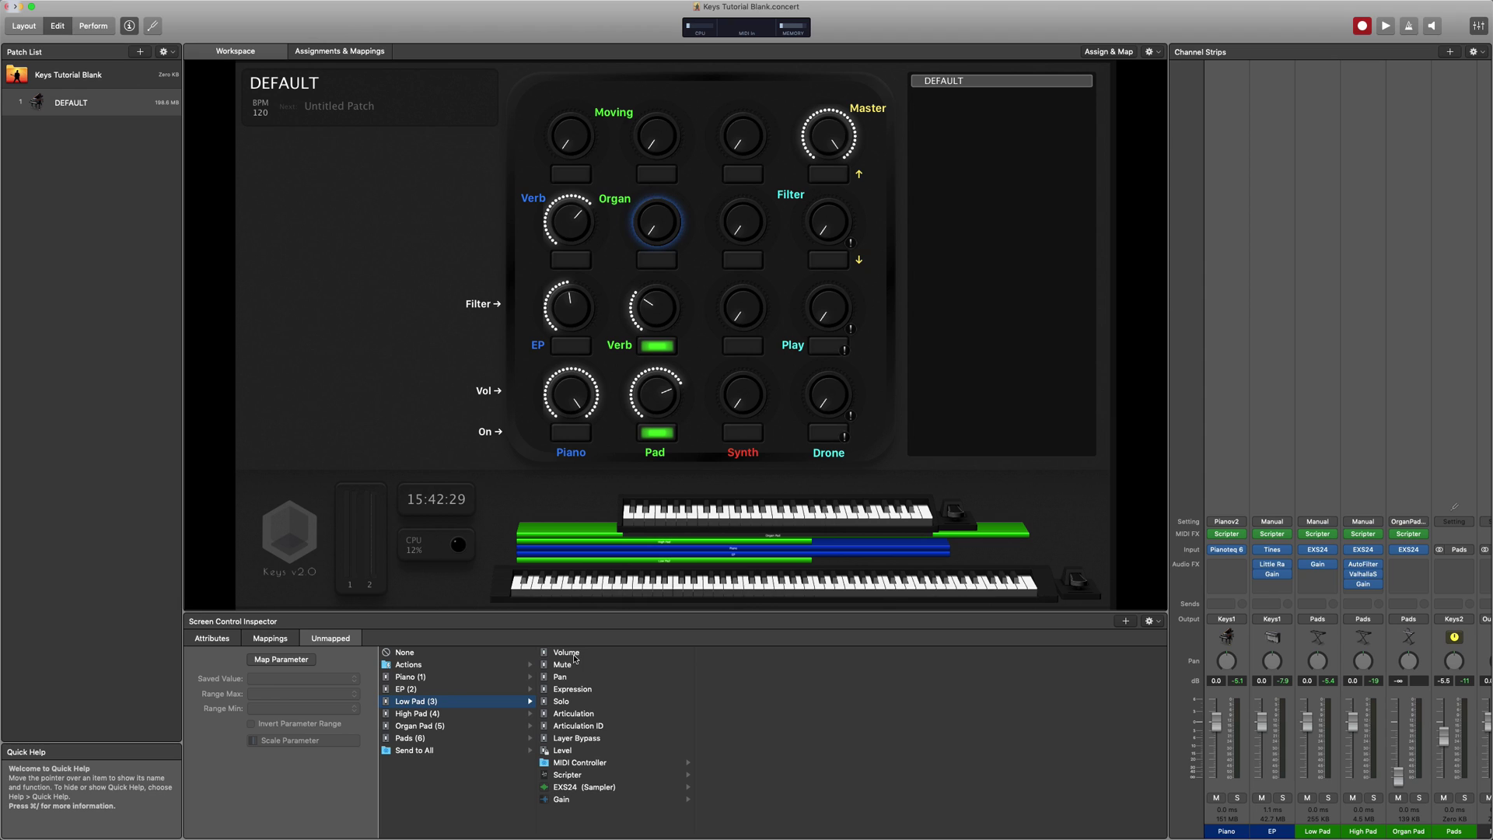
left_click(573, 655)
left_click(278, 695)
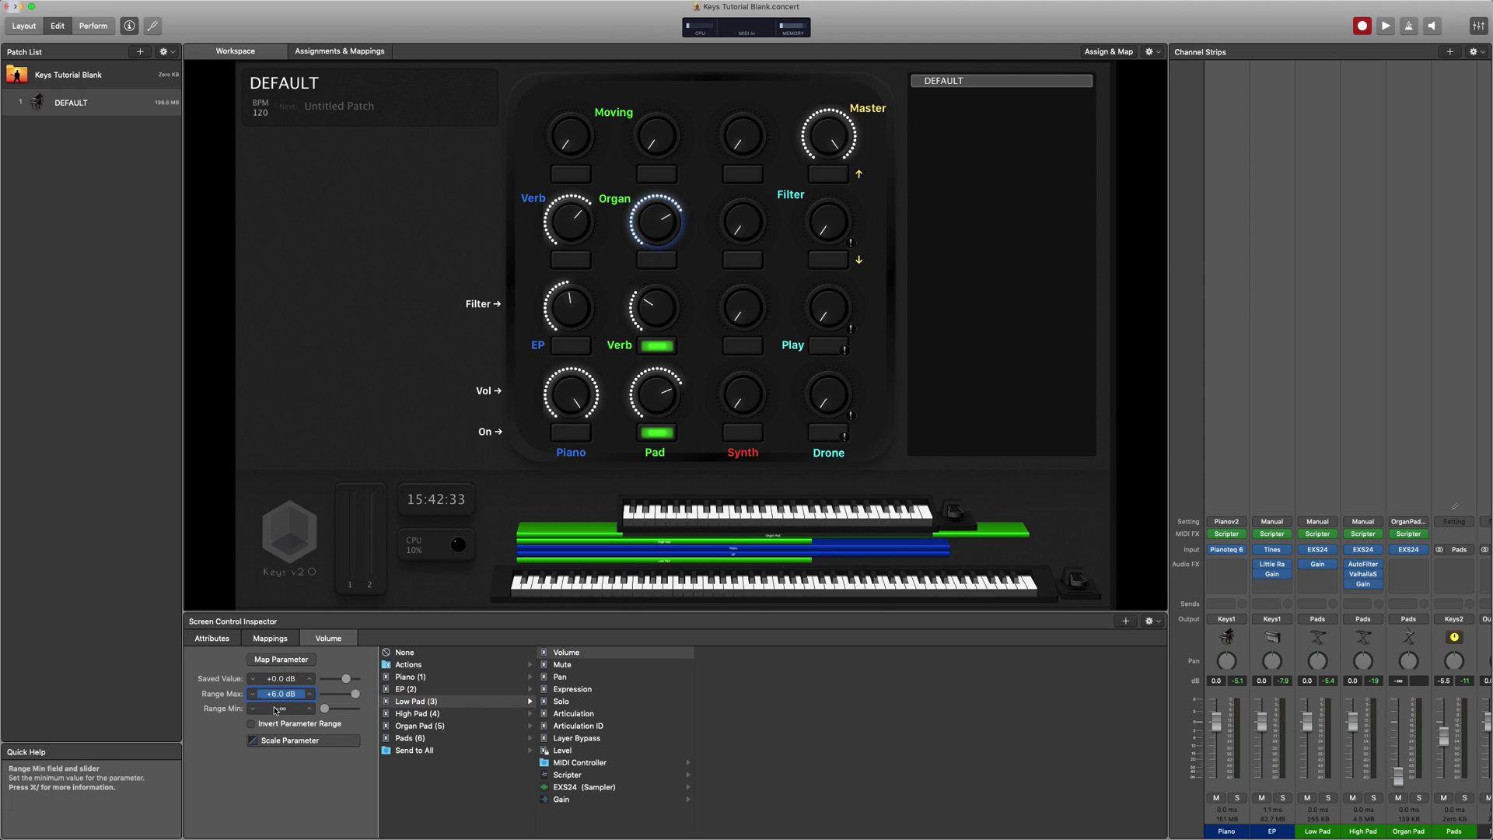
left_click(252, 723)
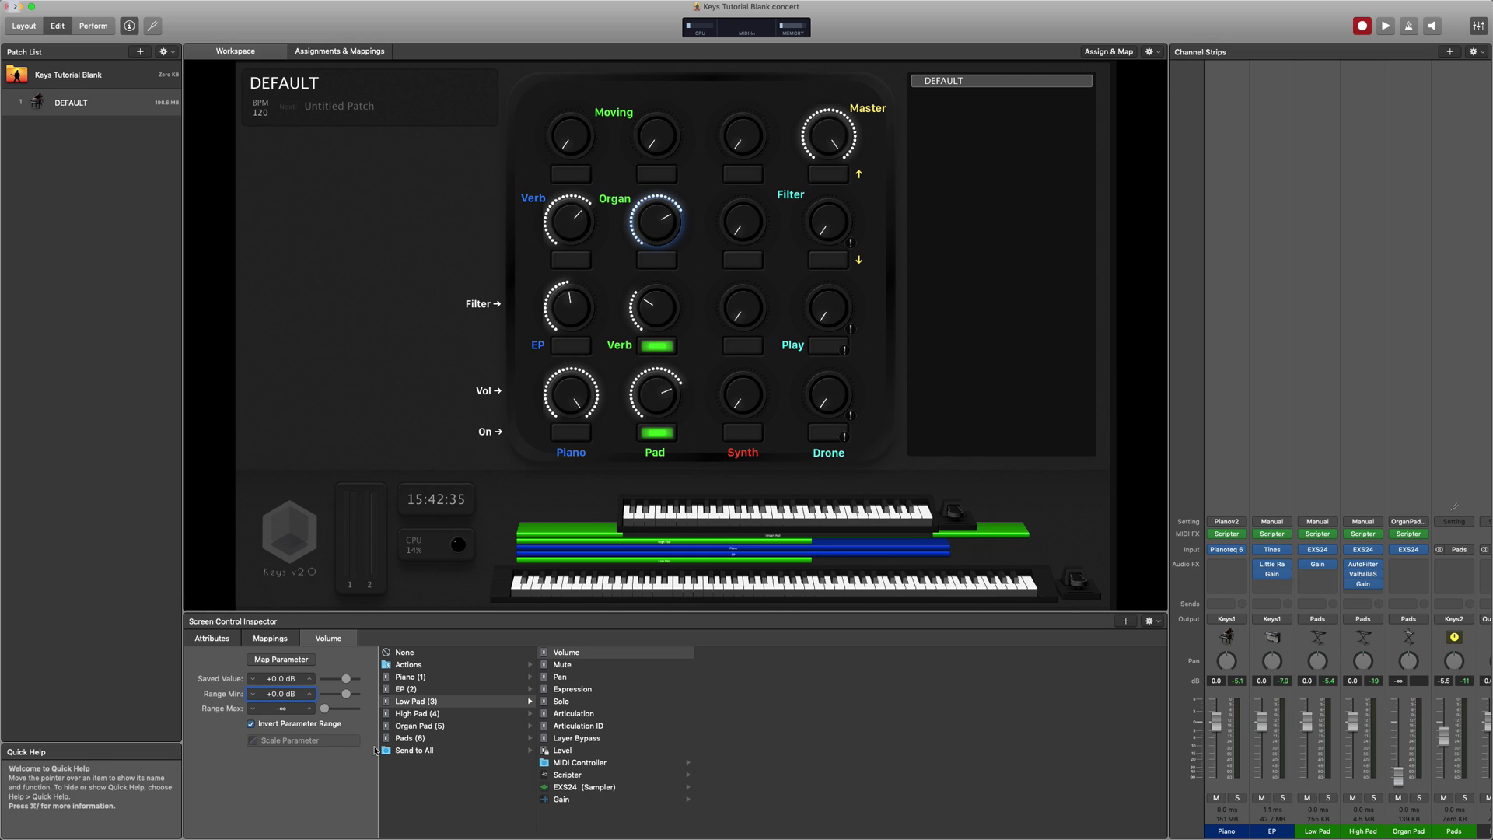
Step: Add a second Organ knob mapping to High Pad's Volume with its maximum at 0 dB and the parameter range inverted
left_click(1125, 621)
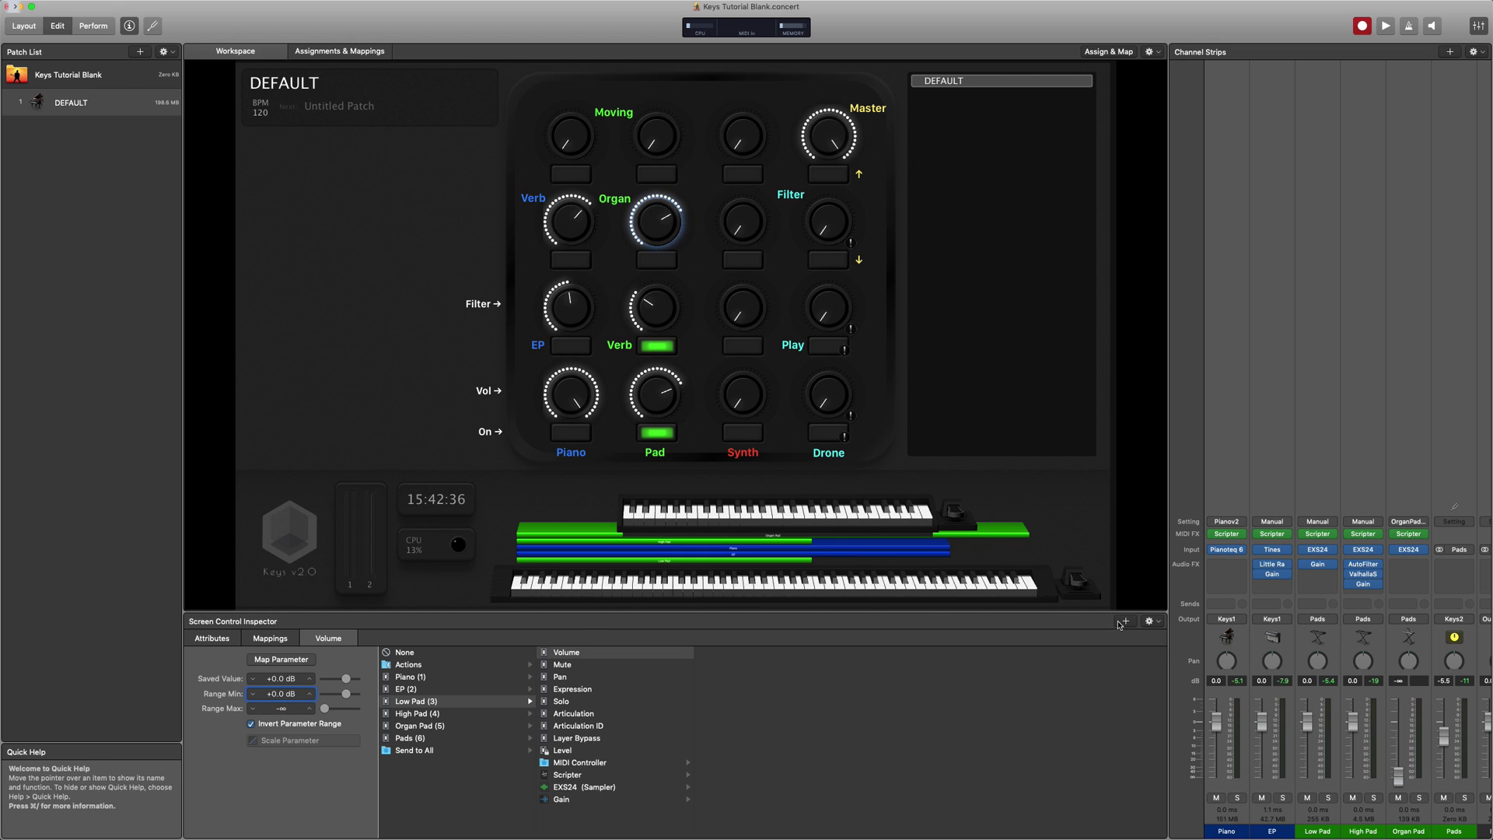
left_click(420, 713)
left_click(566, 652)
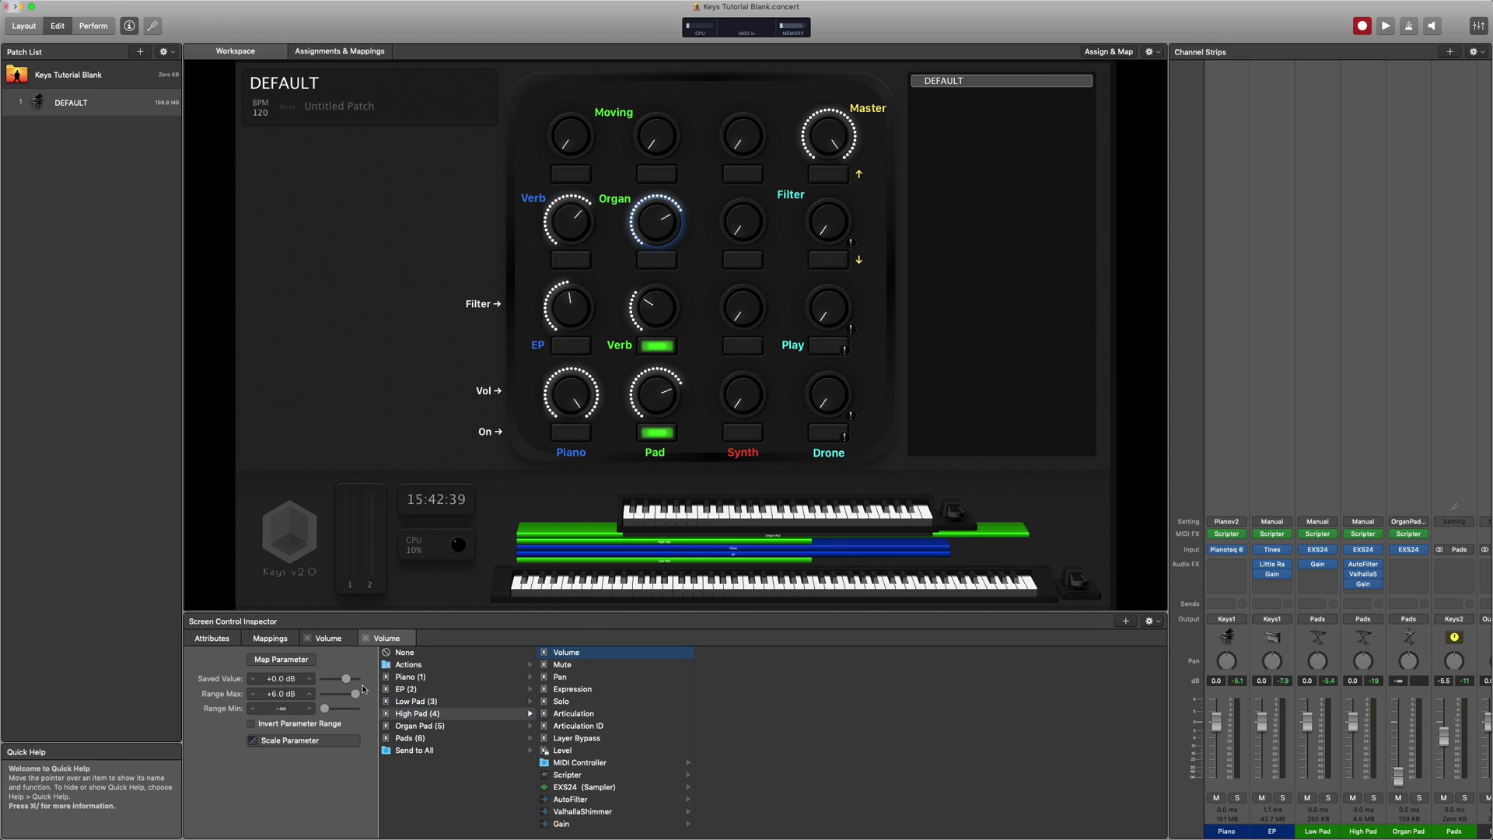
left_click(272, 694)
double_click(278, 694)
type("0")
key("Return")
left_click(251, 723)
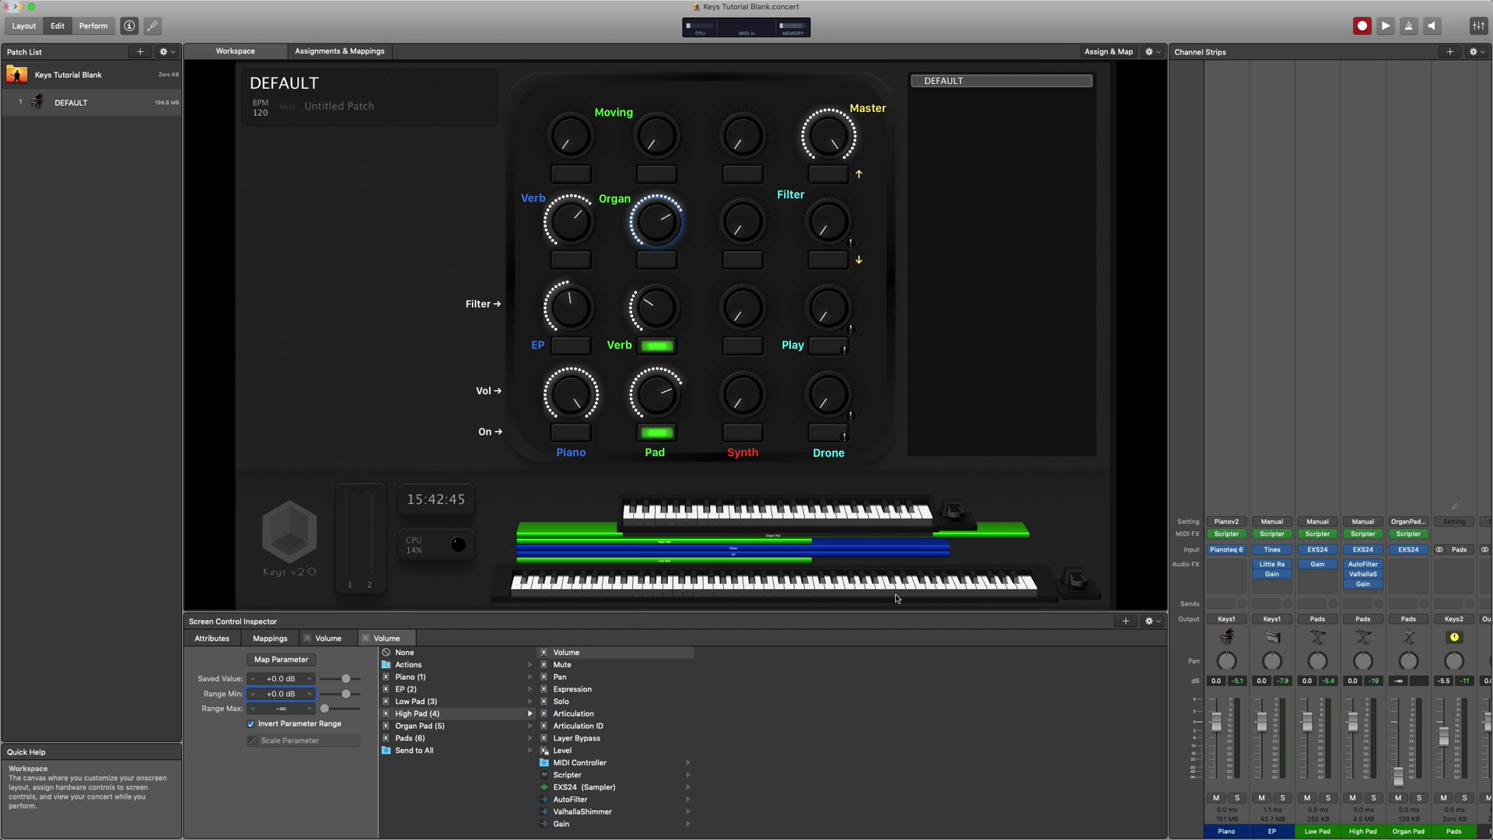
Step: Add a third Organ knob mapping to Organ Pad's Volume and set its range maximum to 0 dB
left_click(1126, 620)
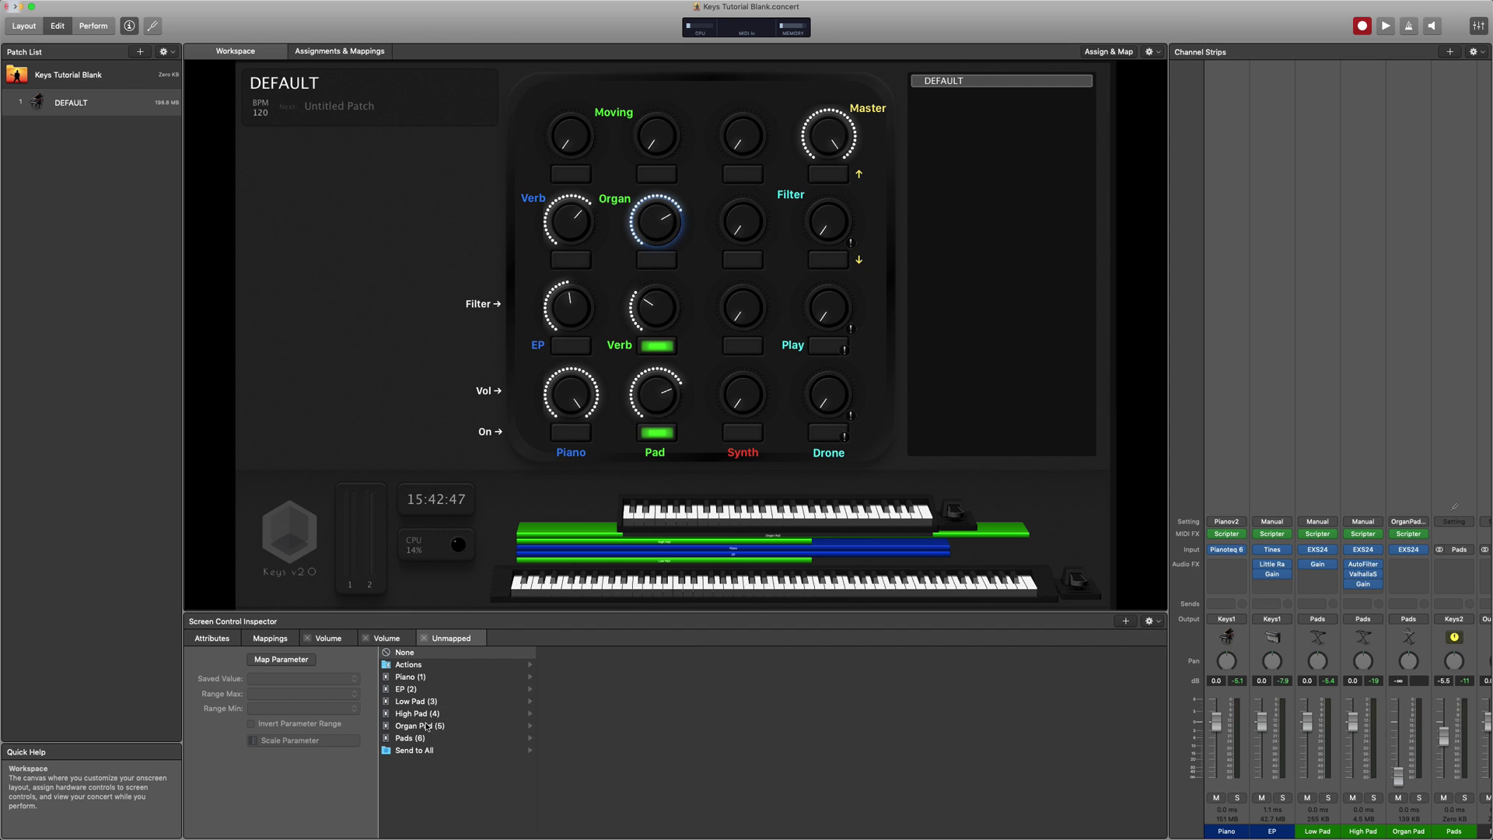
left_click(427, 726)
left_click(566, 653)
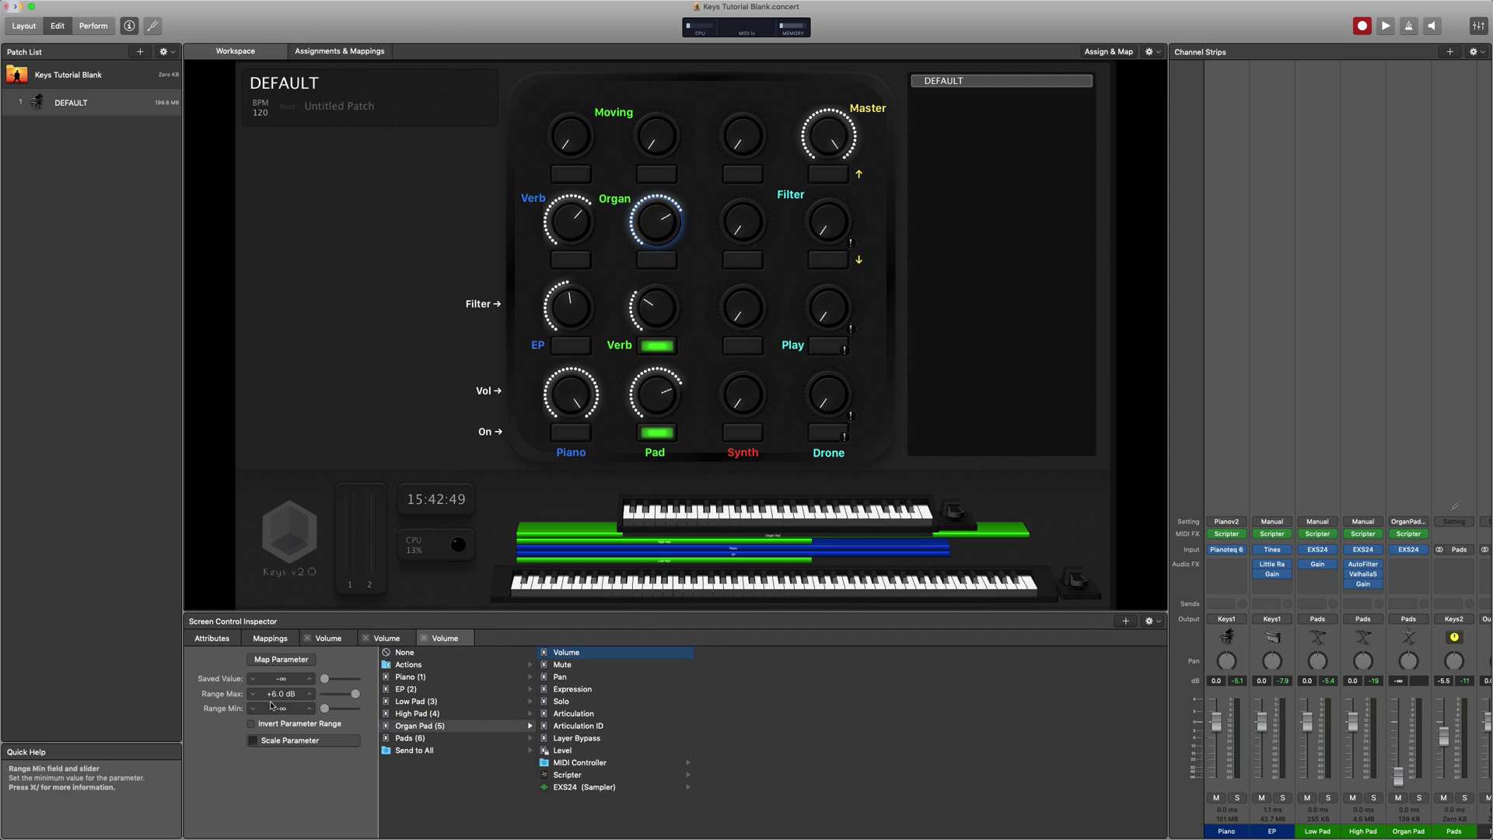
double_click(280, 693)
type("0")
key("Return")
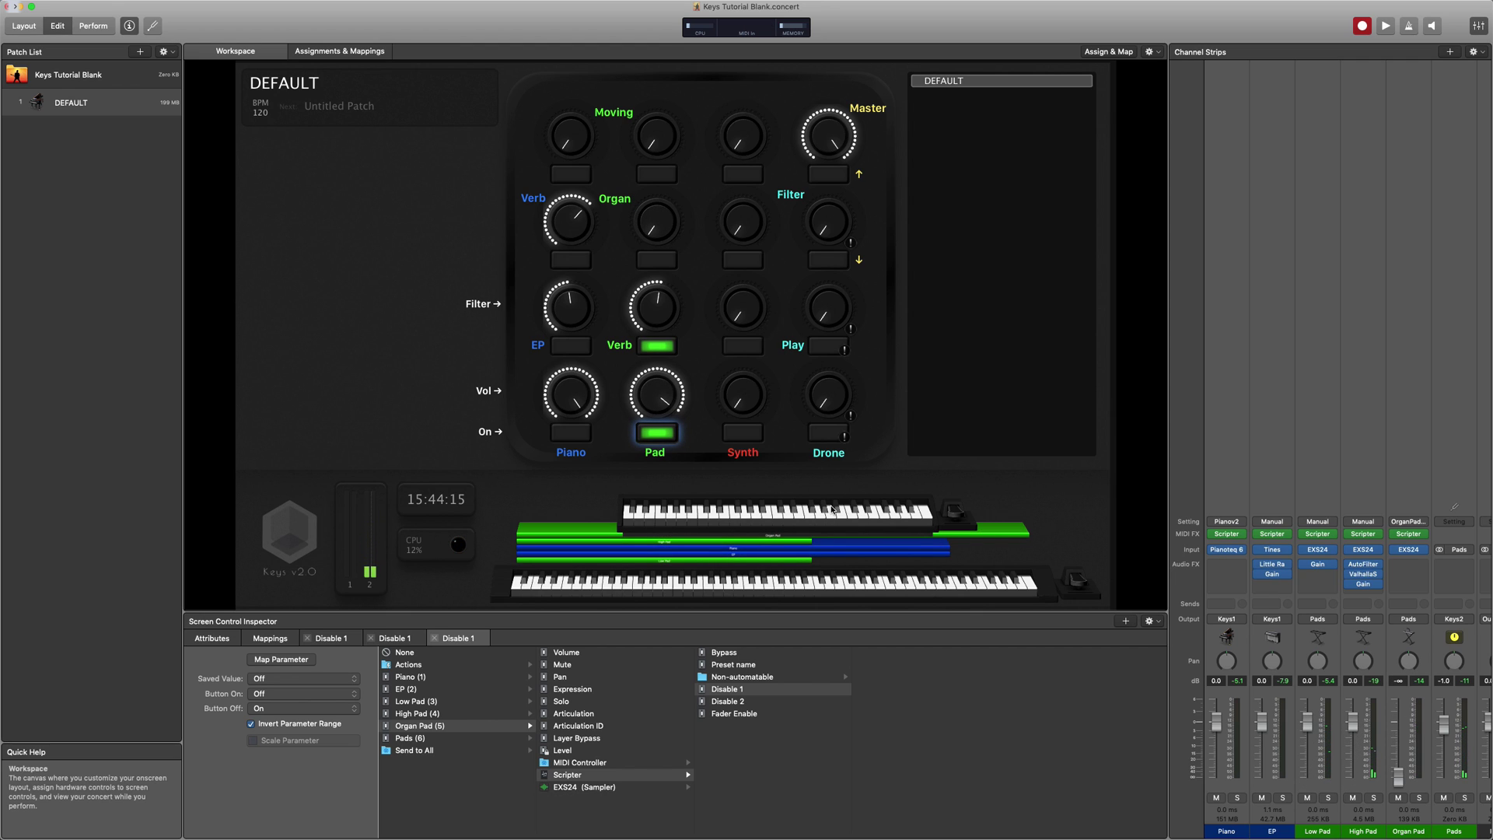
Step: Add a Gain effect to the Organ Pad channel strip and lower its gain to about -4.6 dB
left_click(1408, 564)
left_click(1401, 586)
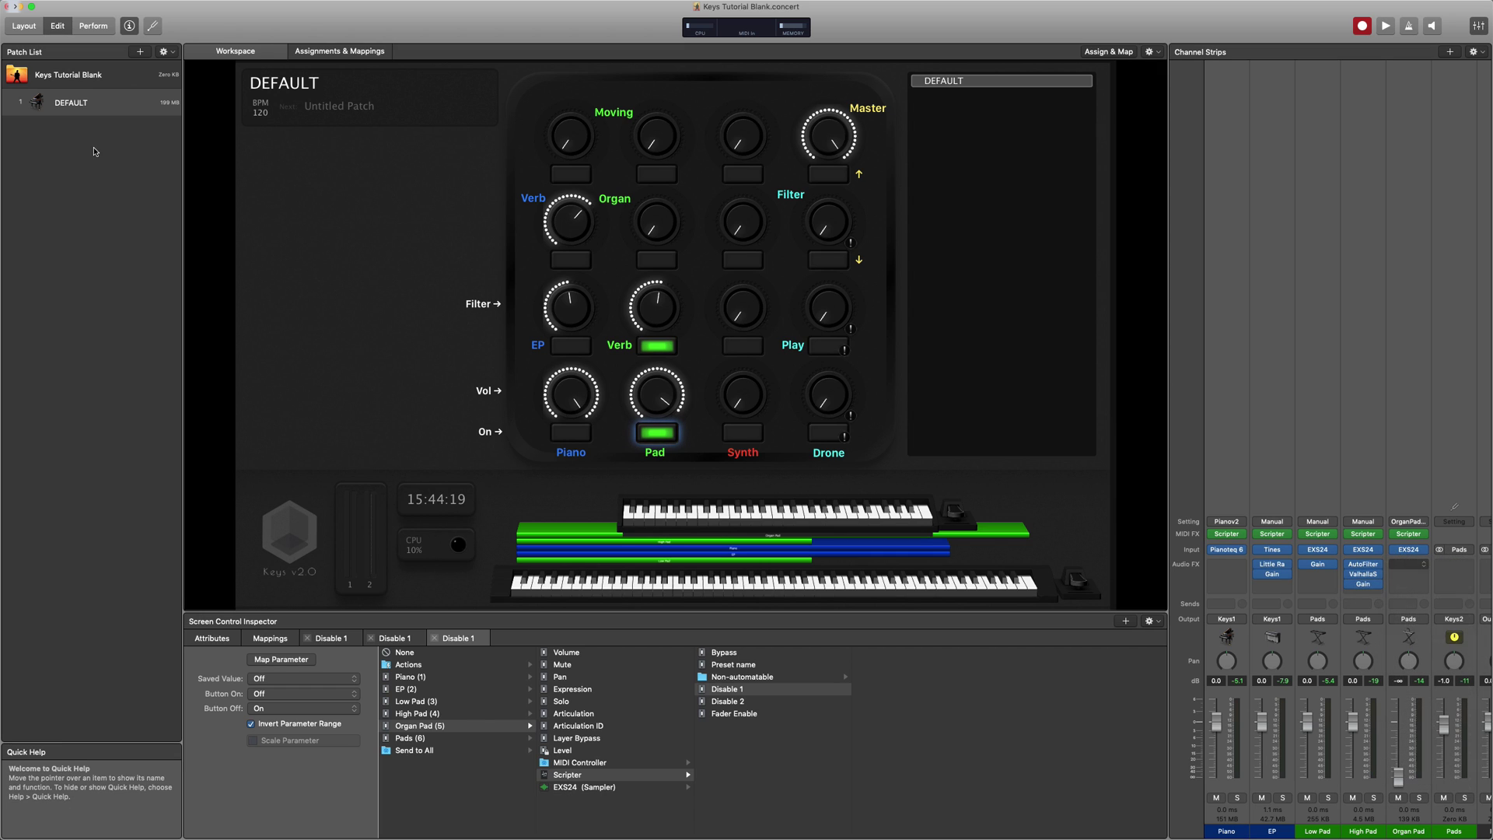
left_click_drag(76, 148, 84, 160)
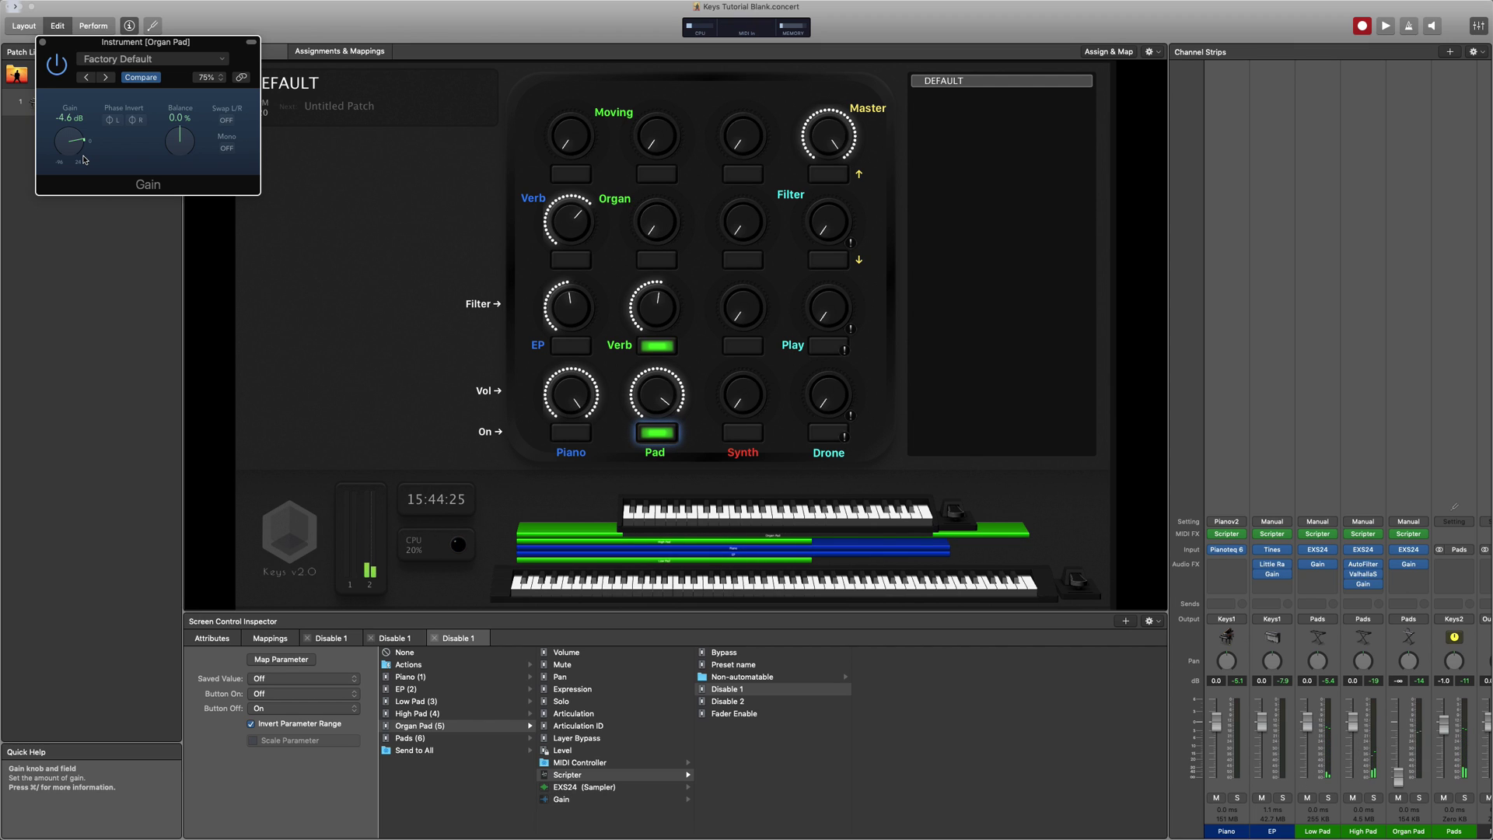
left_click(42, 41)
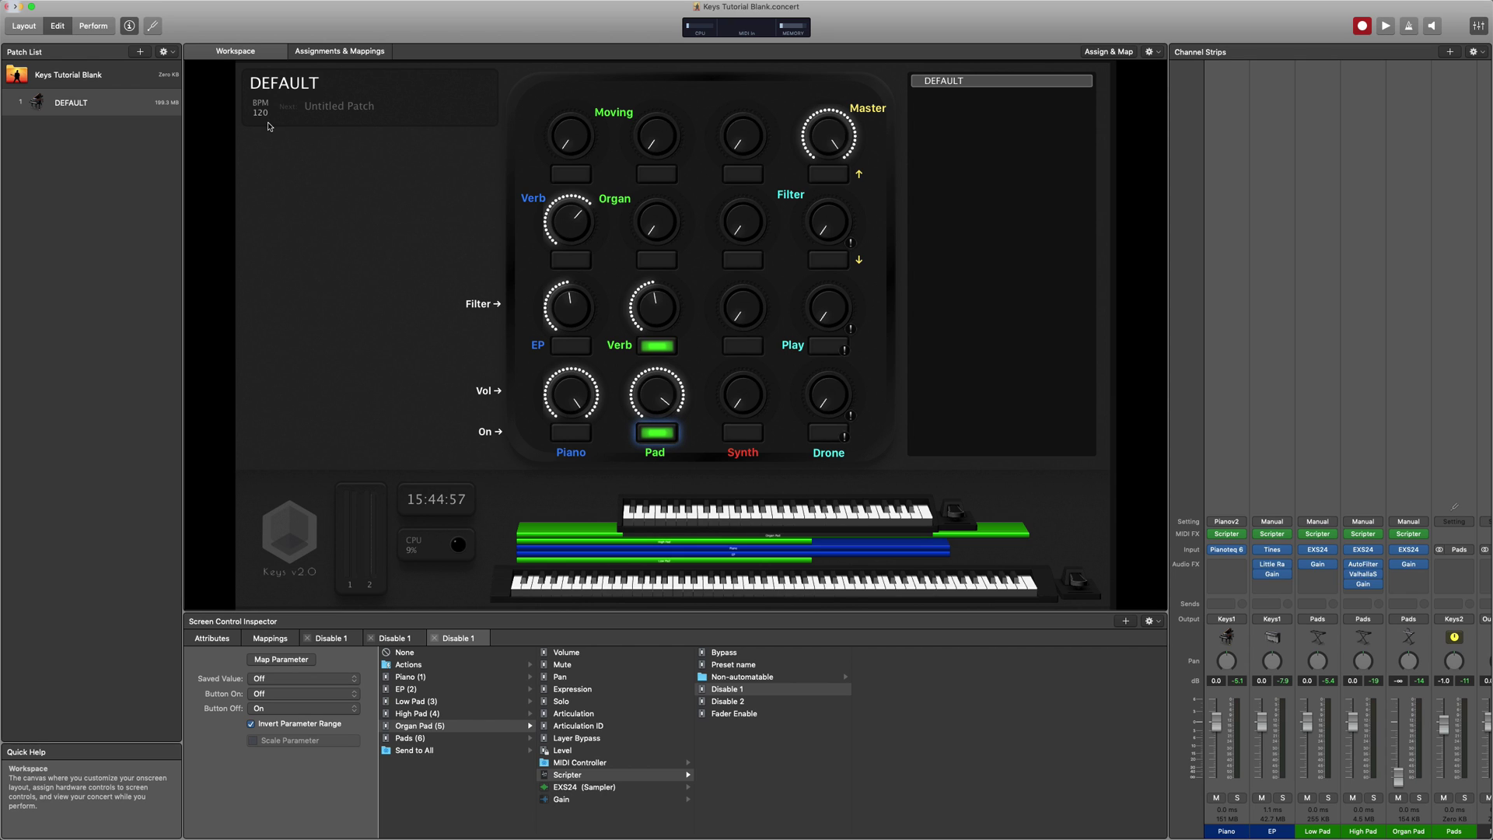
Step: Turn off range inversion for the Organ knob's Low Pad Volume mapping and scale it with a falling curve bowed upward
left_click(661, 217)
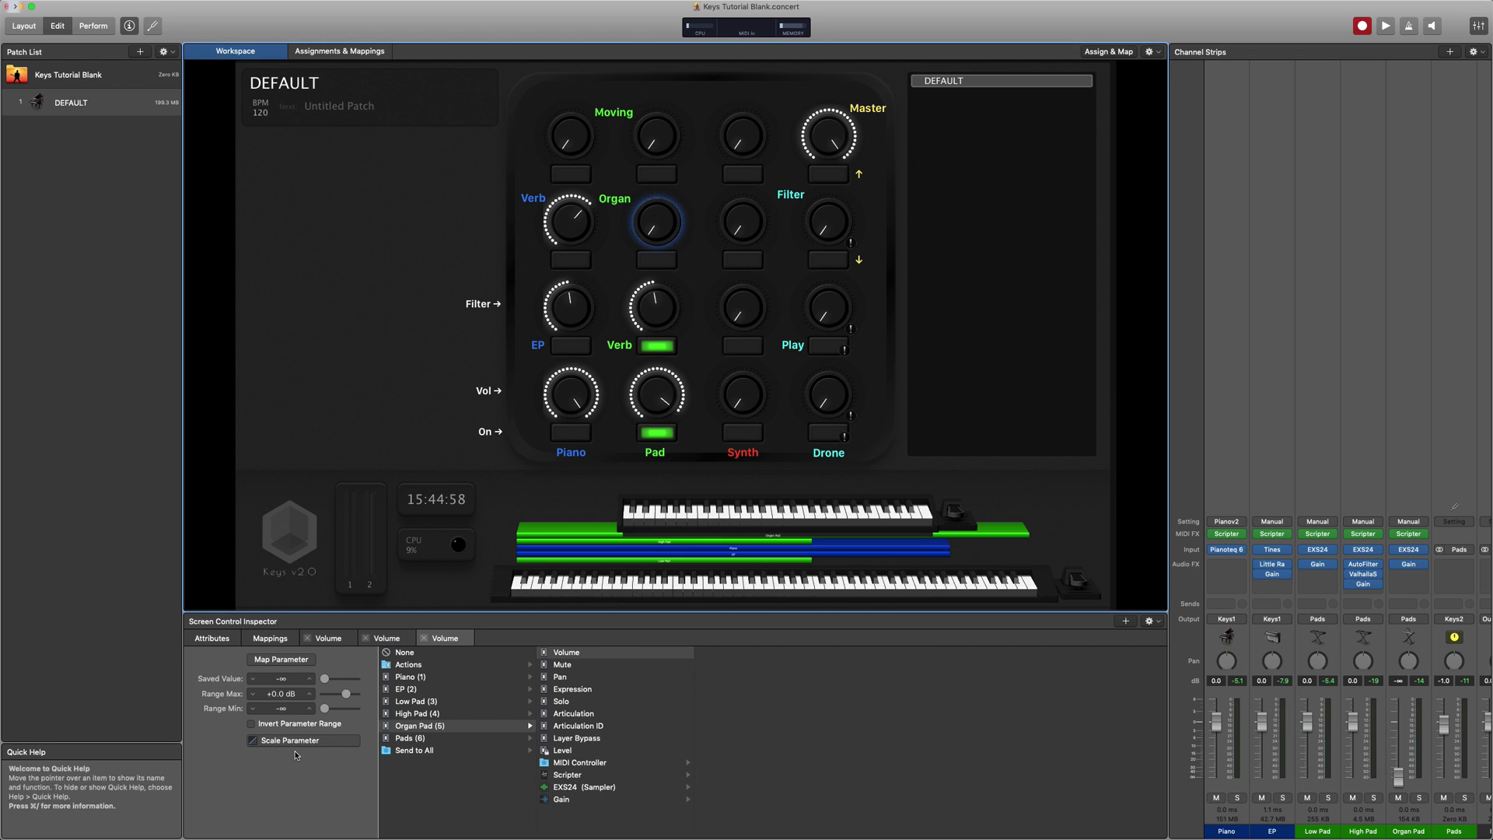
left_click(329, 638)
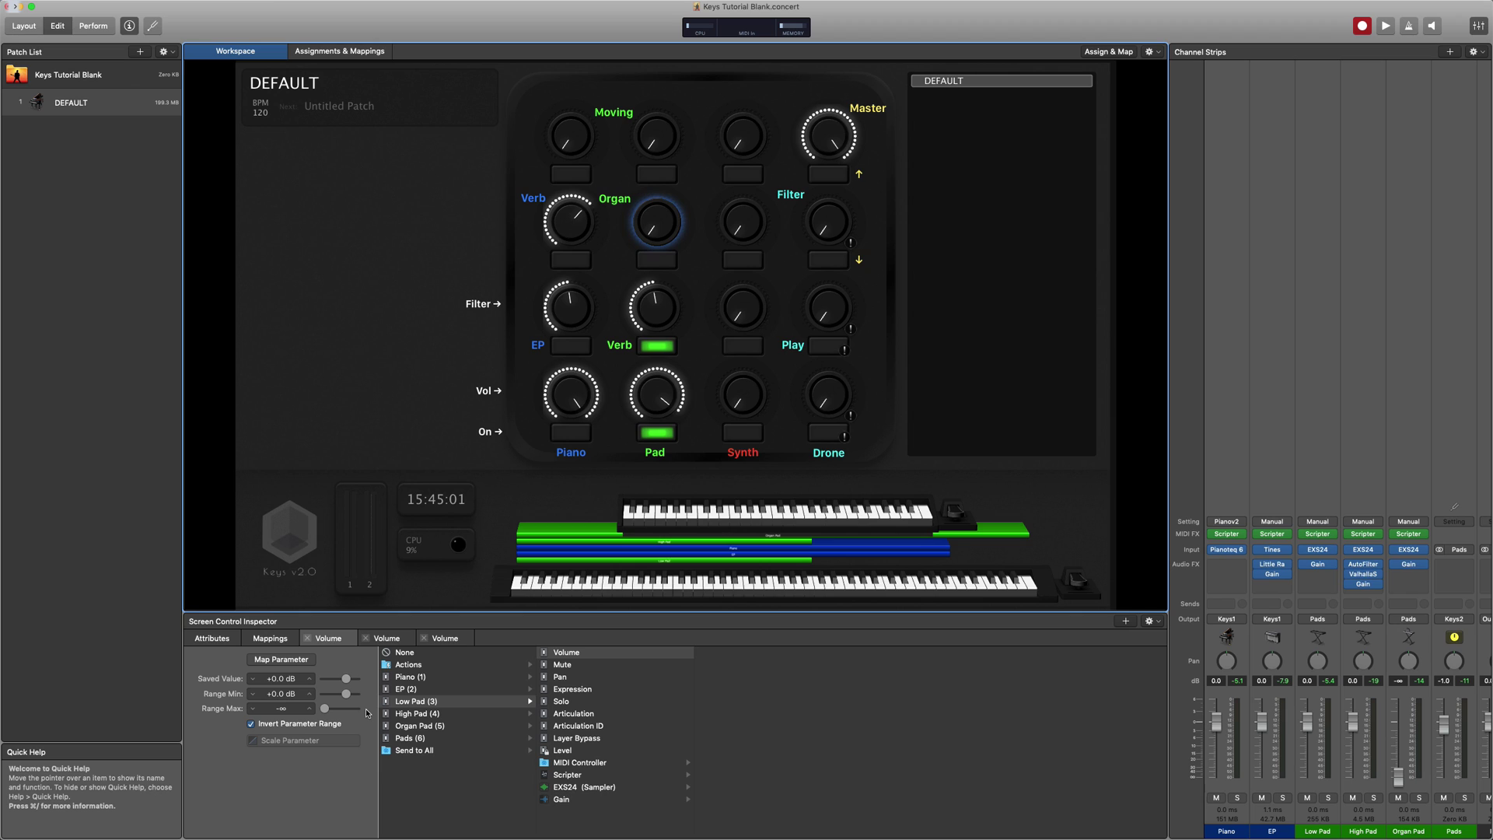
left_click(276, 726)
left_click(281, 740)
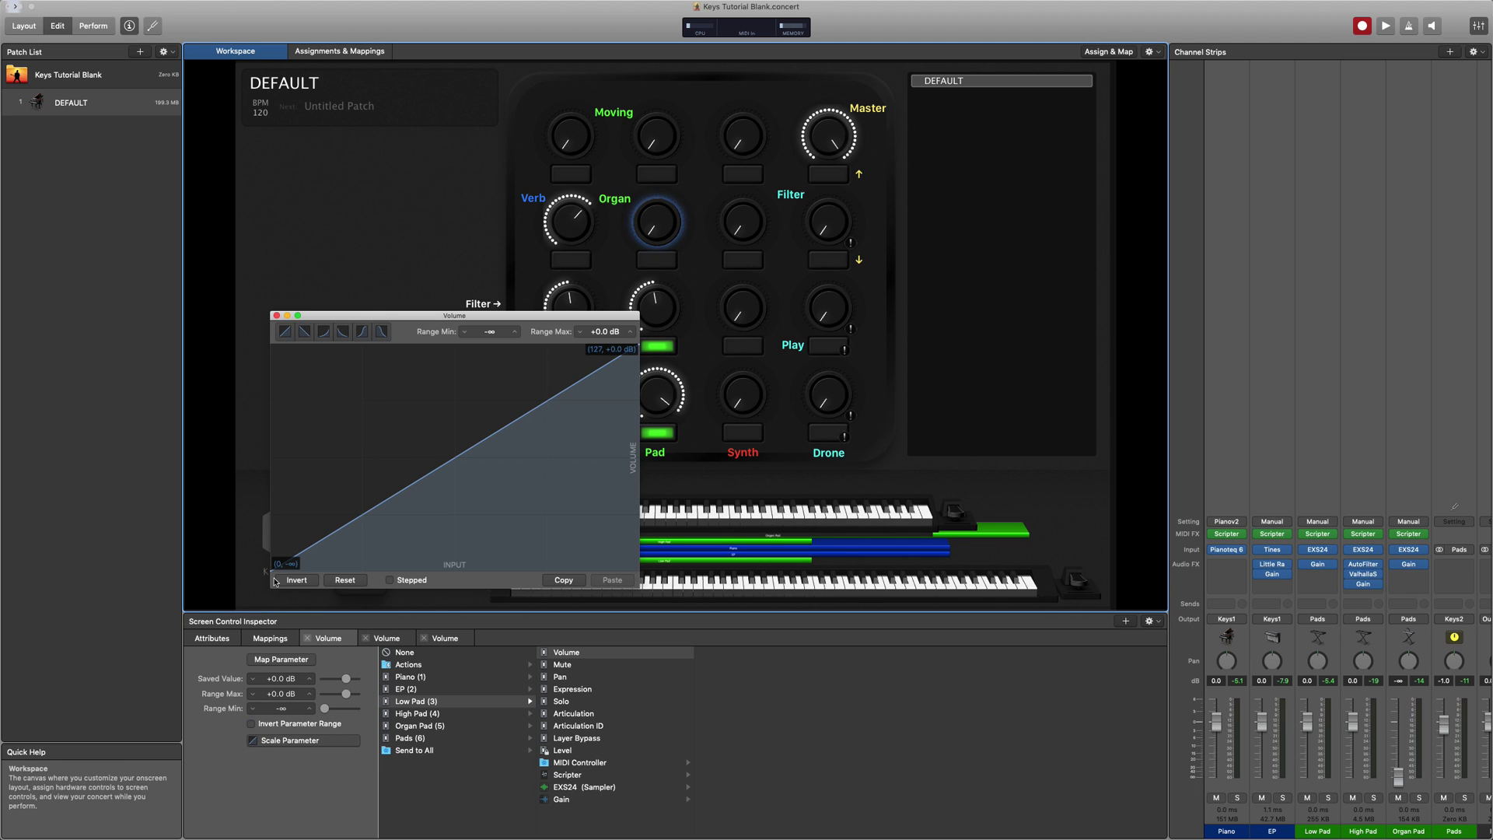
left_click_drag(272, 573, 274, 352)
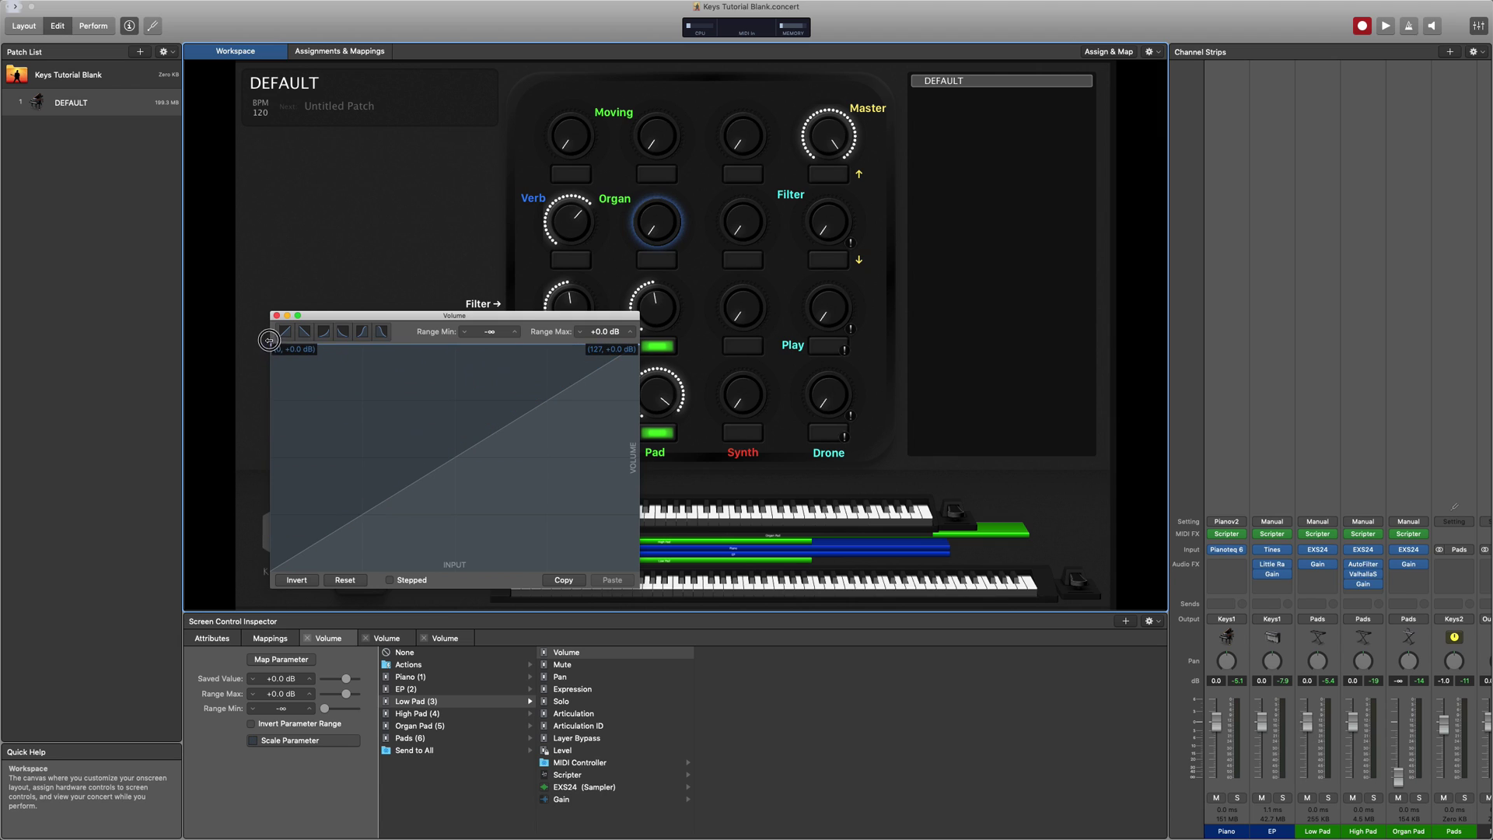
left_click(328, 336)
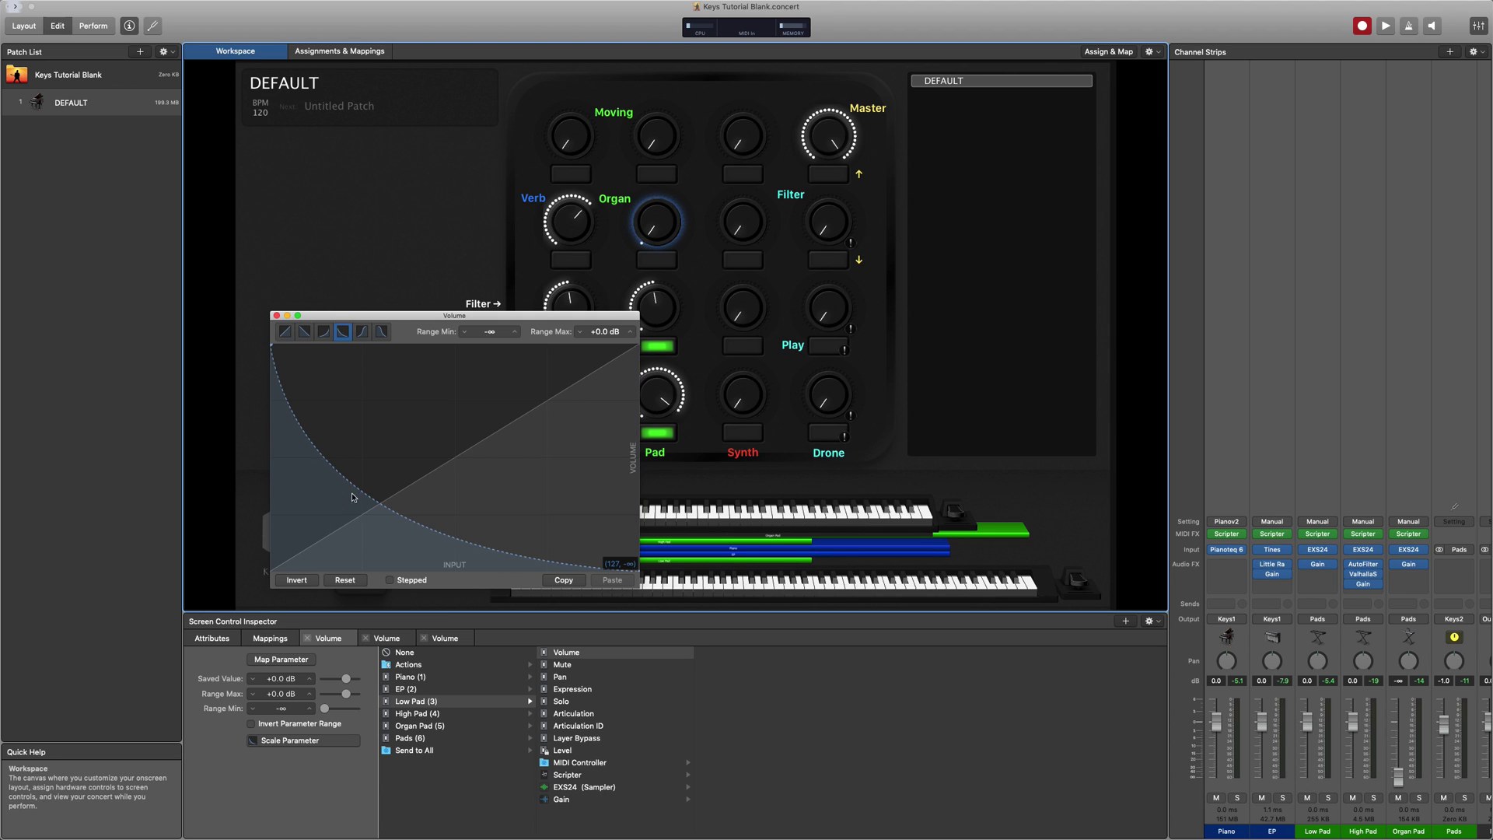
left_click(342, 331)
left_click_drag(458, 364, 496, 343)
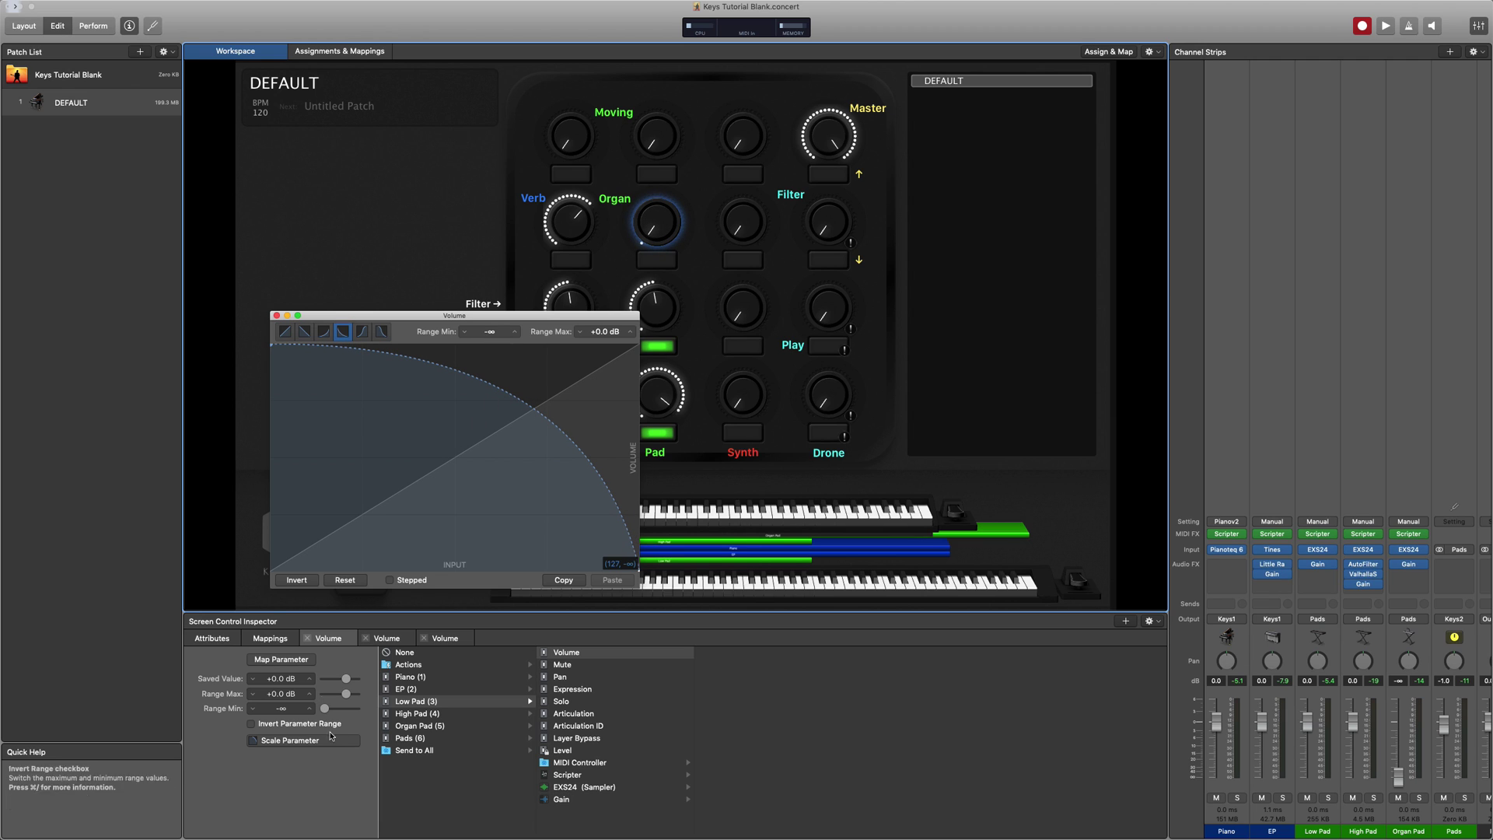
Step: Replace the High Pad Volume mapping's inverted range with a falling scaling curve bowed upward to match Low Pad's
left_click(394, 643)
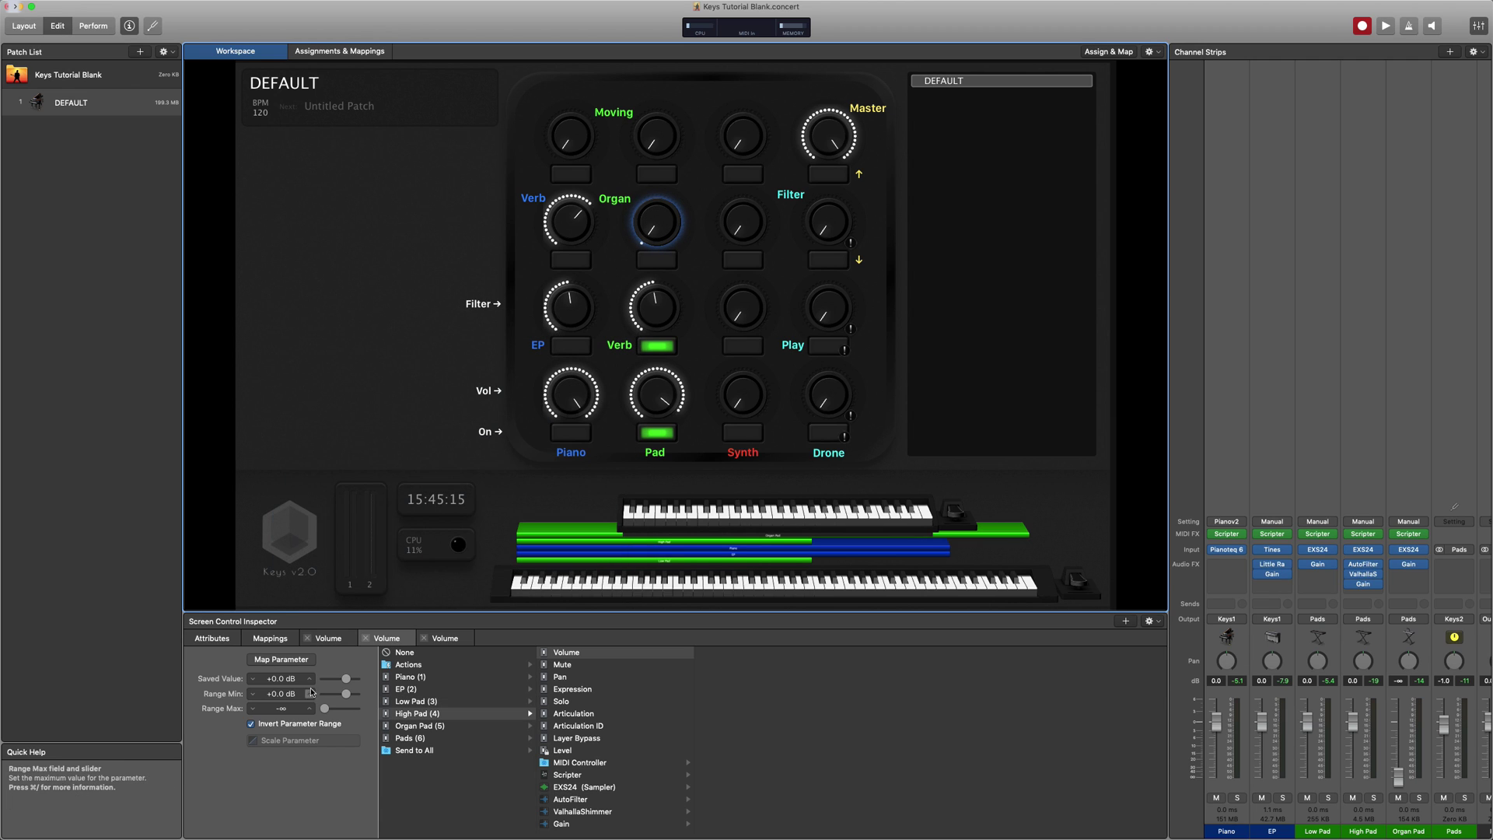
left_click(299, 740)
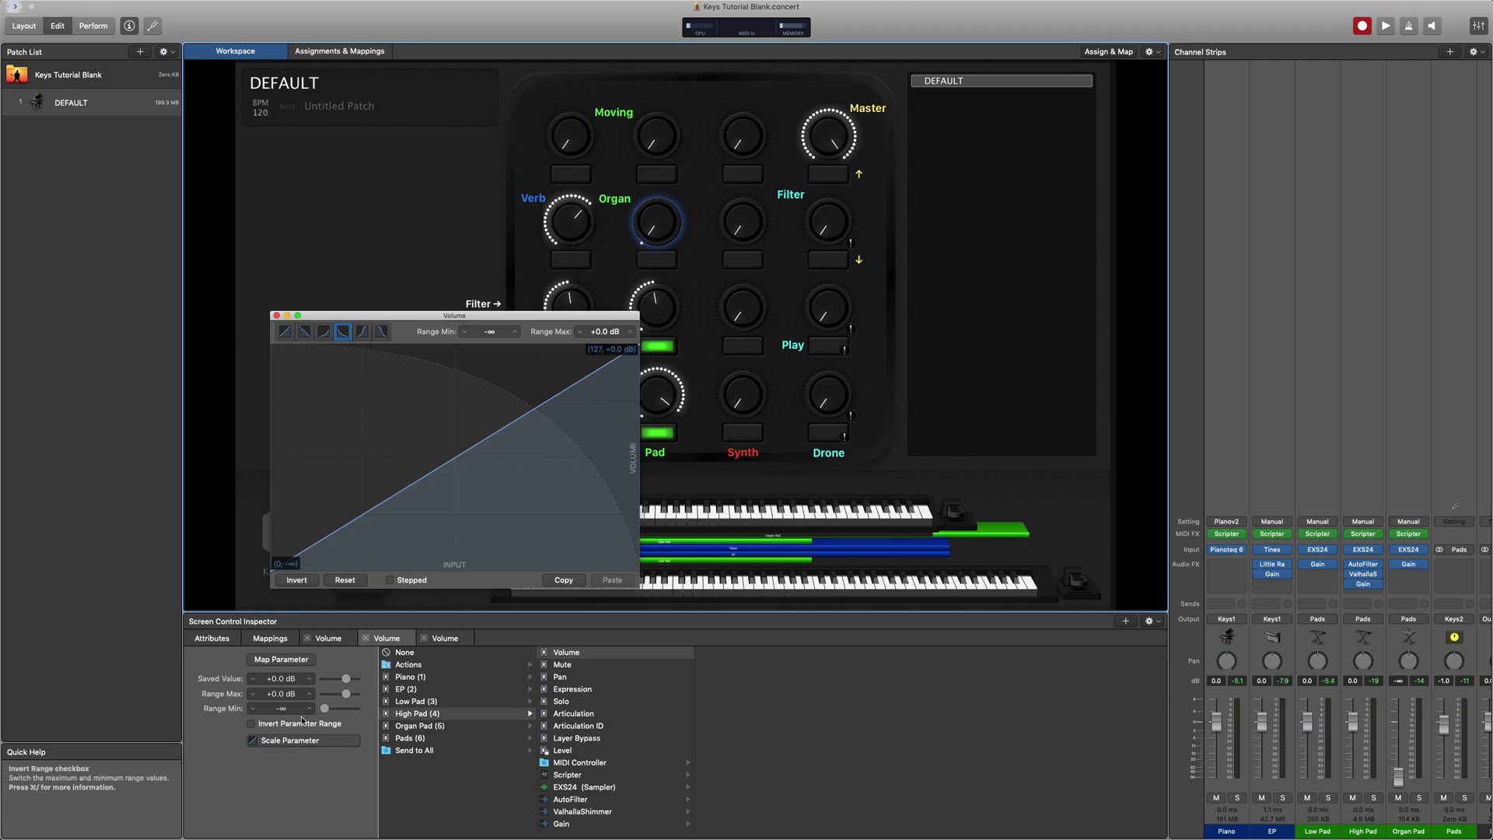
left_click(343, 333)
left_click_drag(383, 518, 529, 383)
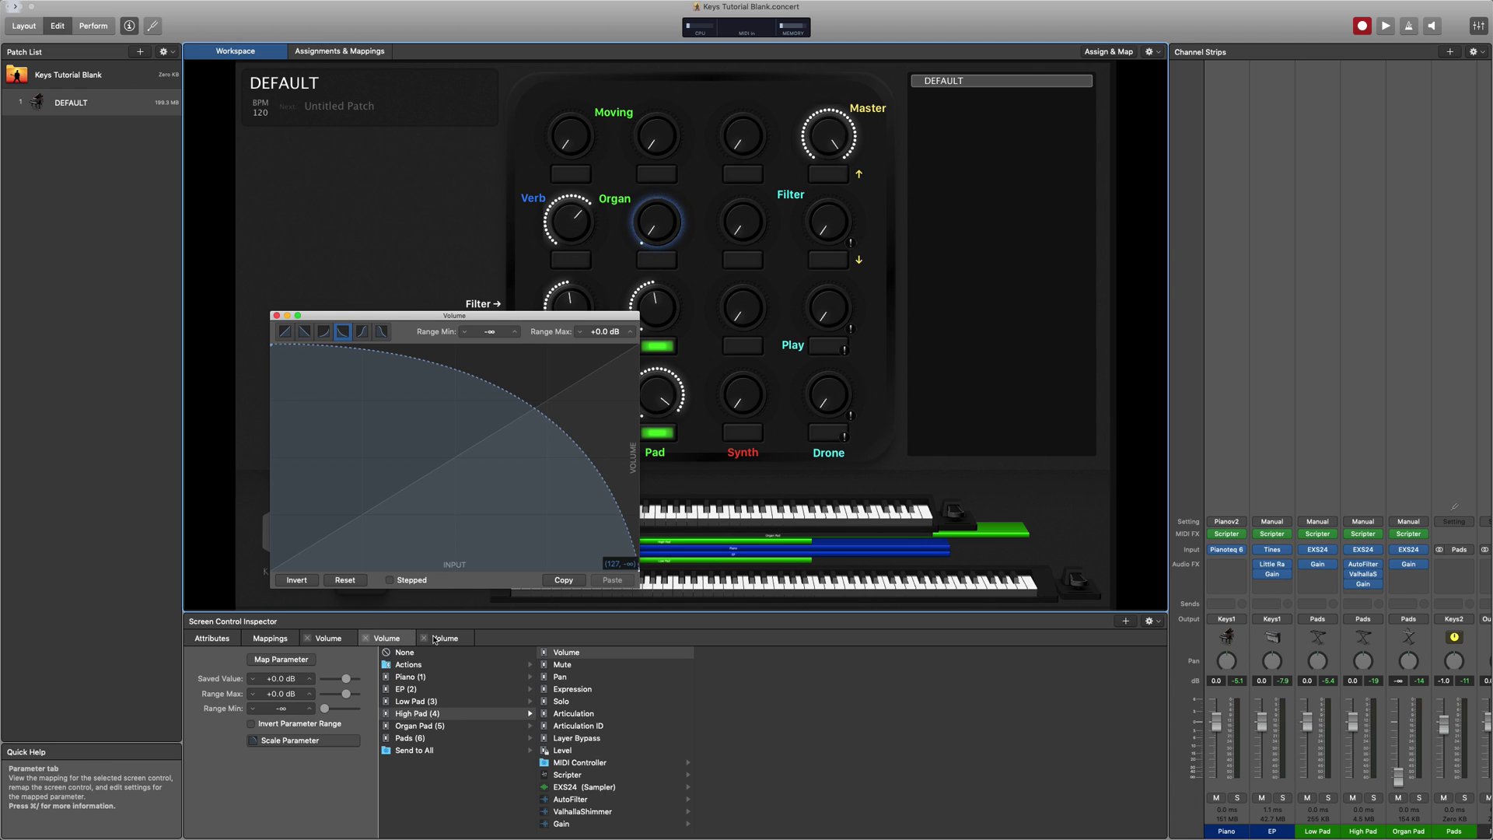
left_click(328, 733)
Step: Scale the Organ knob's Organ Pad Volume mapping with a rising curve bowed upward, and close the graph window
left_click(445, 638)
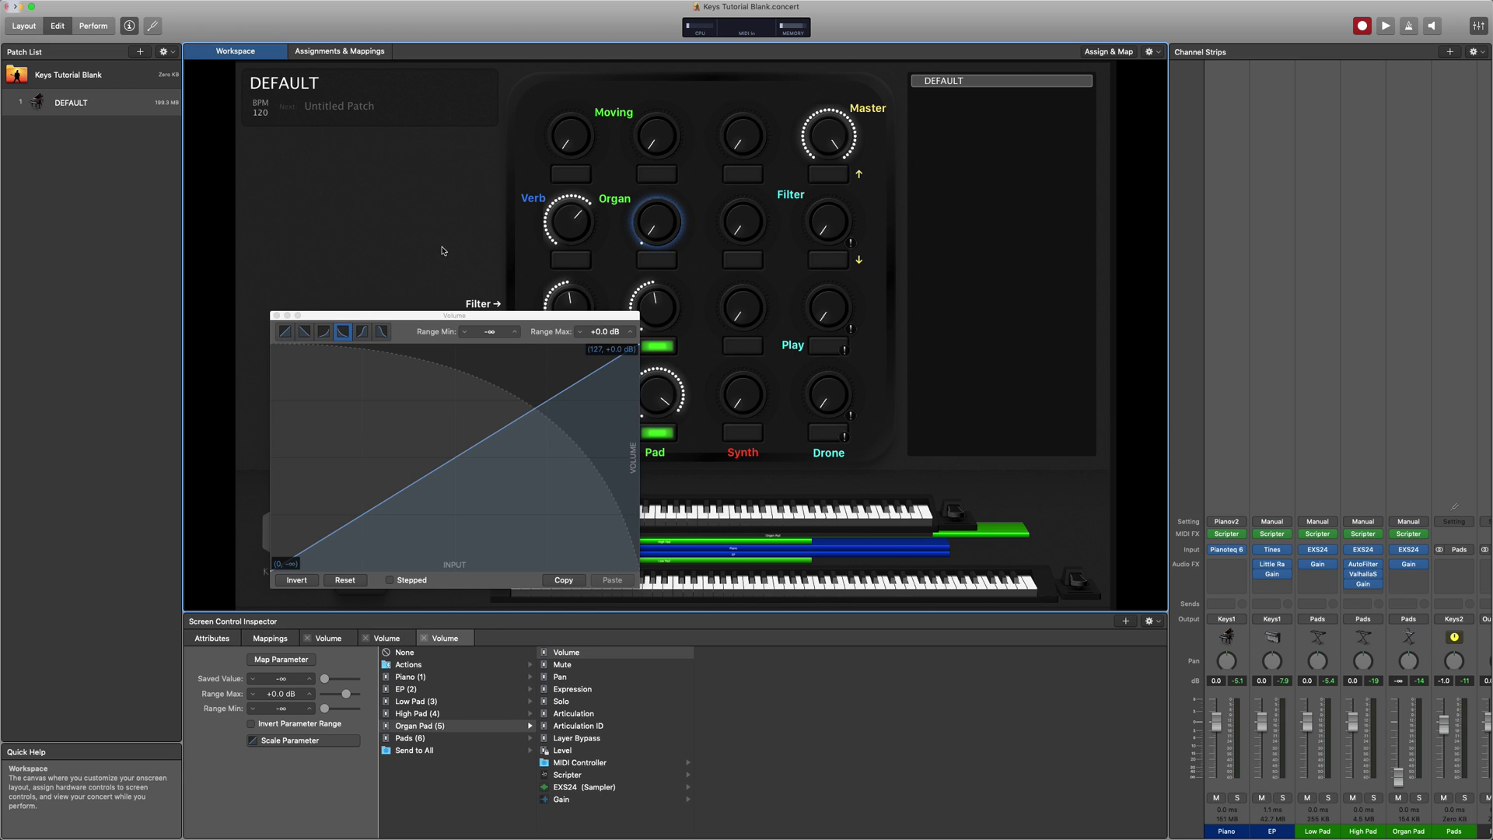
left_click(324, 331)
left_click_drag(541, 519, 383, 370)
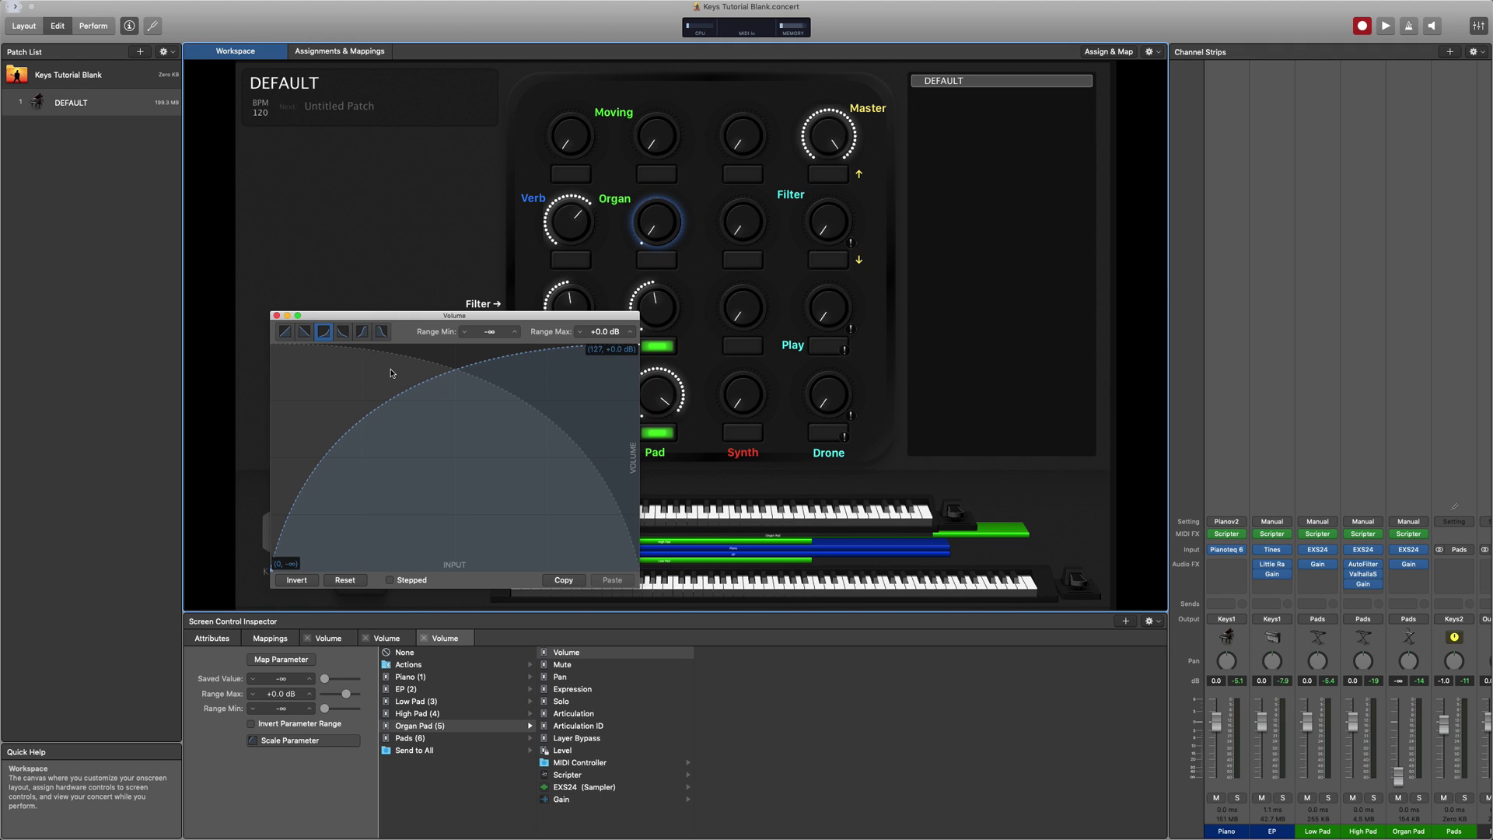
left_click_drag(297, 312, 299, 308)
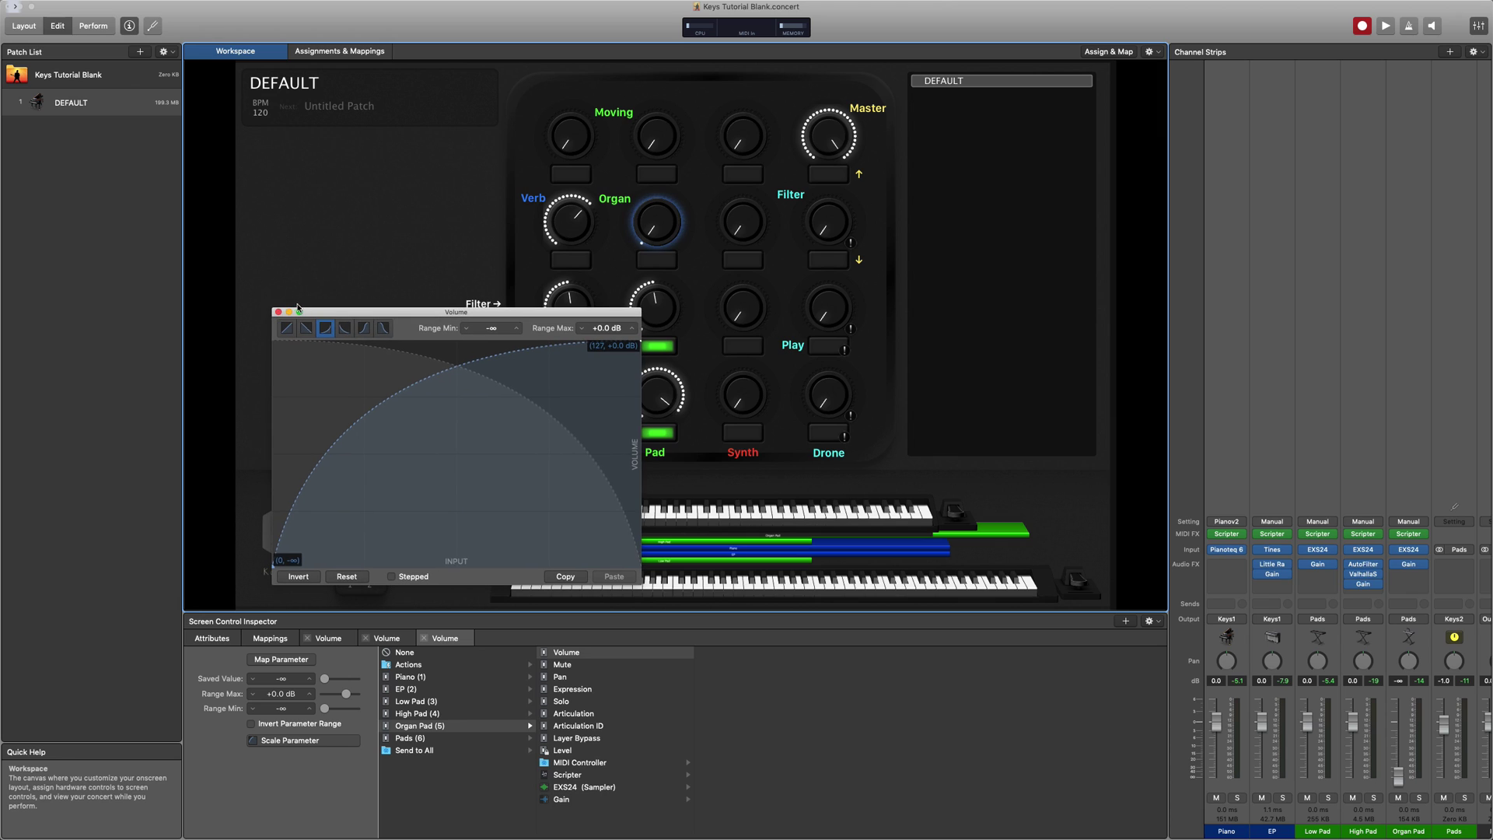
left_click(278, 311)
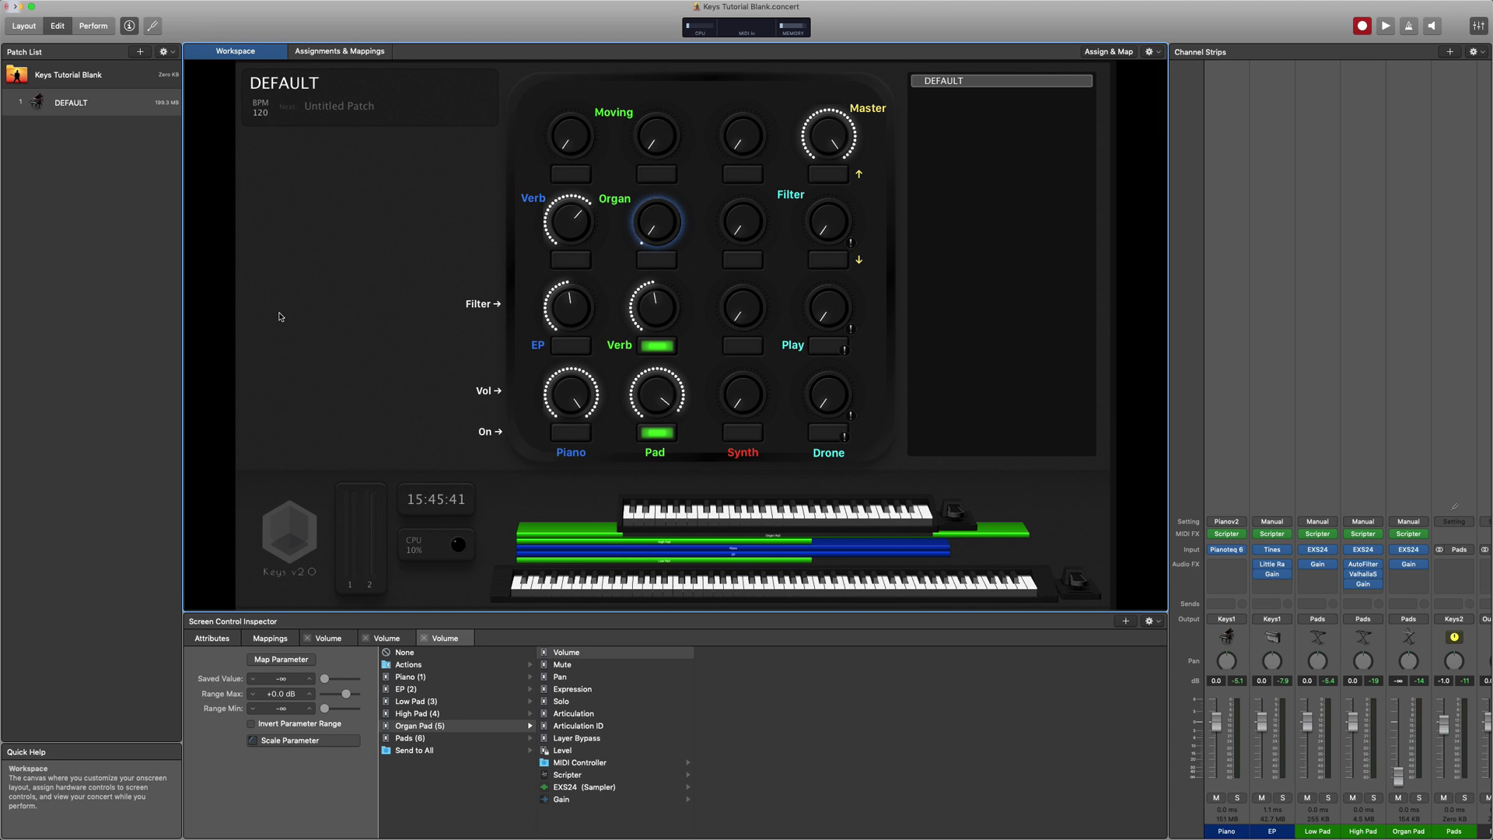